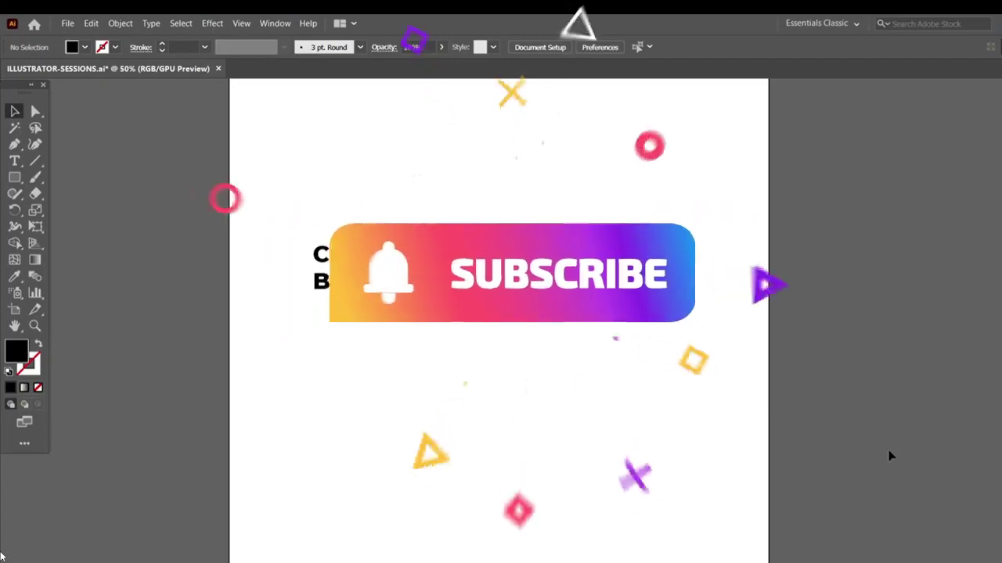
- Open the New Document dialog from the File menu
click(69, 25)
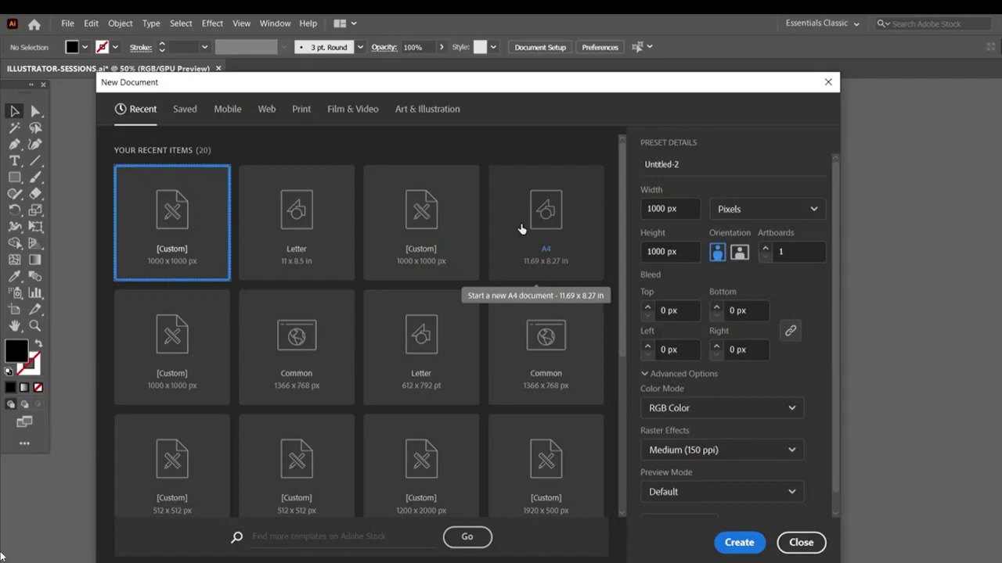
- Set units to inches, size 3.5 × 2 in landscape, with 2 artboards
click(730, 211)
click(749, 303)
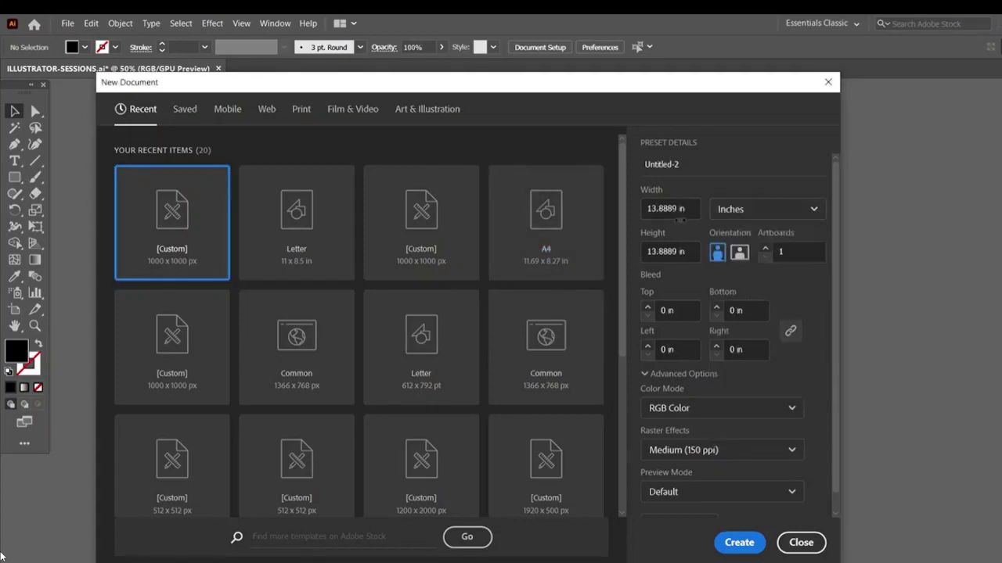
click(665, 208)
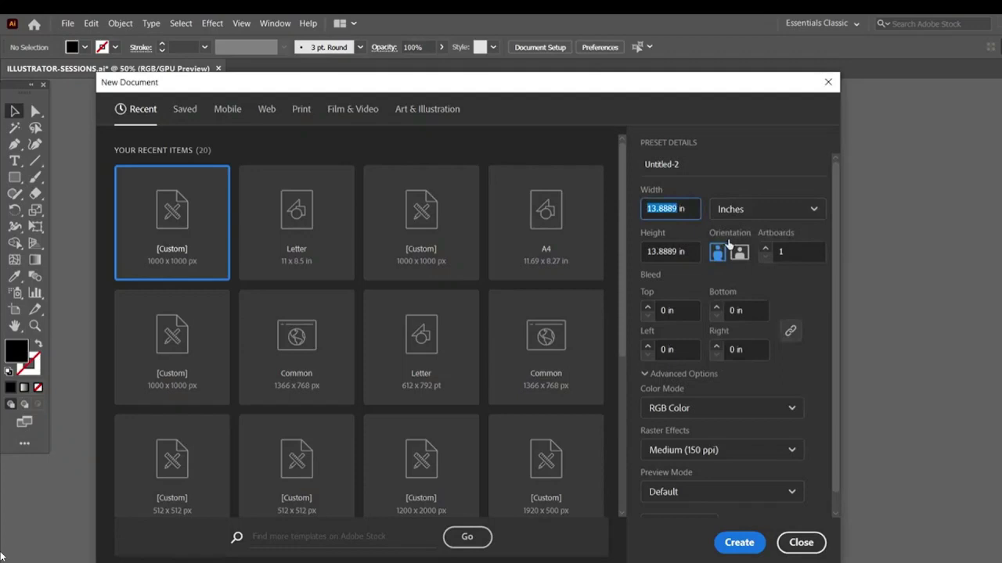
text(3.5)
click(673, 248)
text(2)
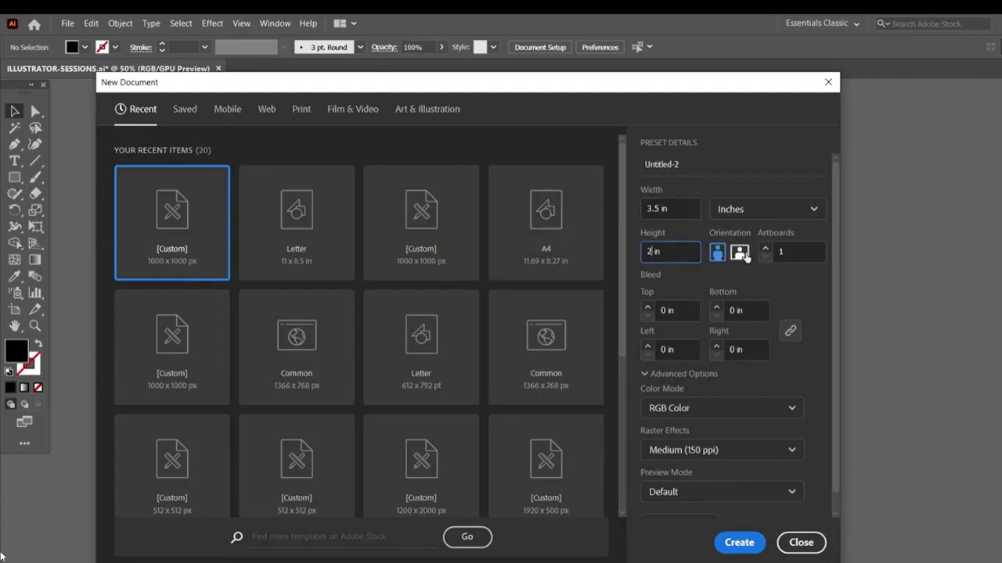
click(740, 252)
double_click(790, 251)
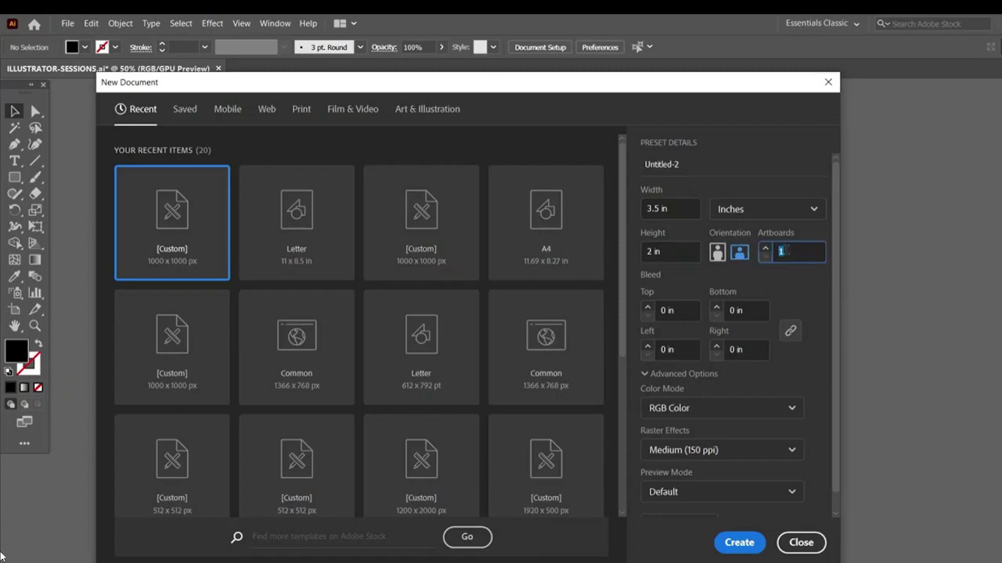
text(2)
- Set a 0.125 in bleed and CMYK colour mode, then switch to the Print presets
click(668, 311)
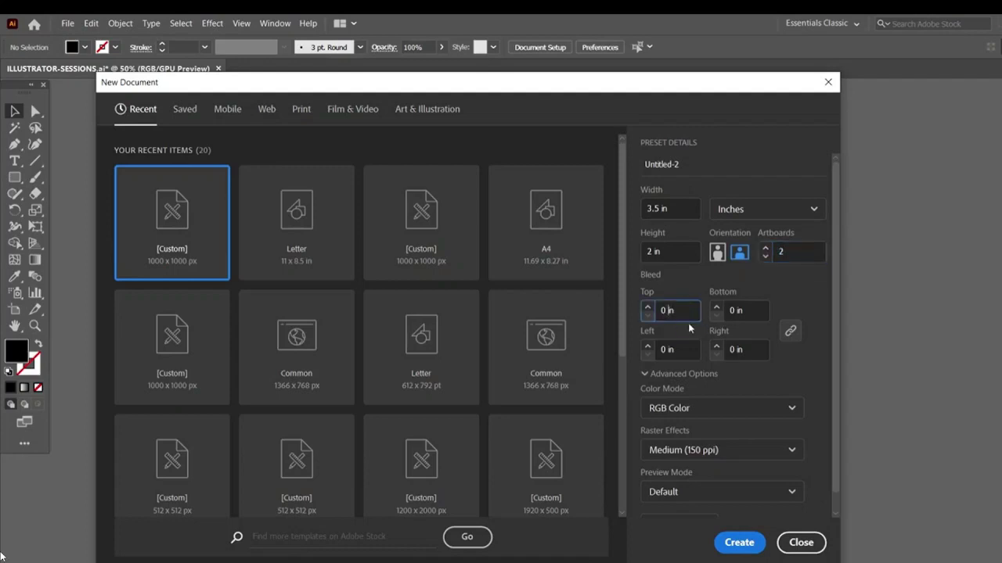
key(BackSpace)
text(.12)
text(5)
key(Tab)
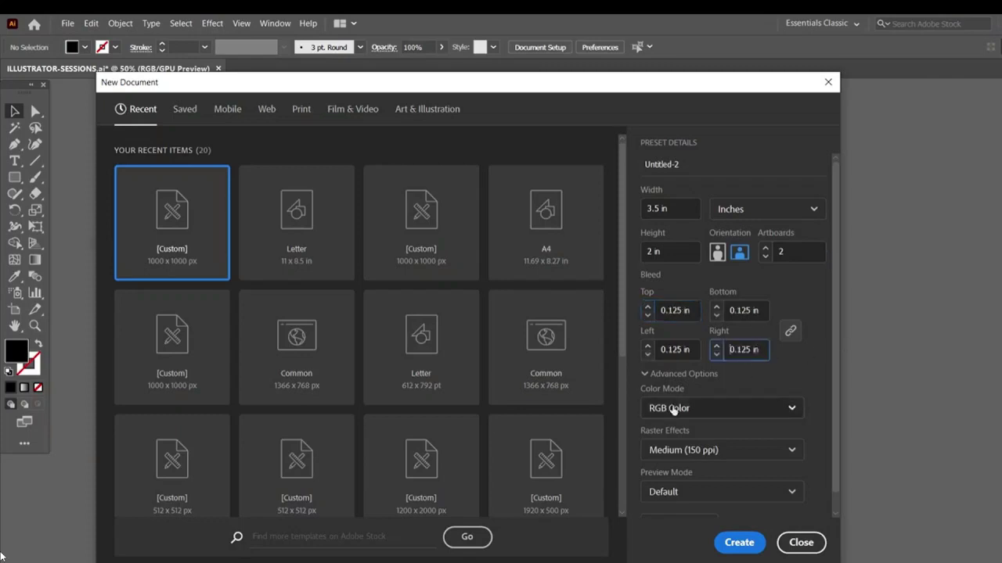
click(706, 408)
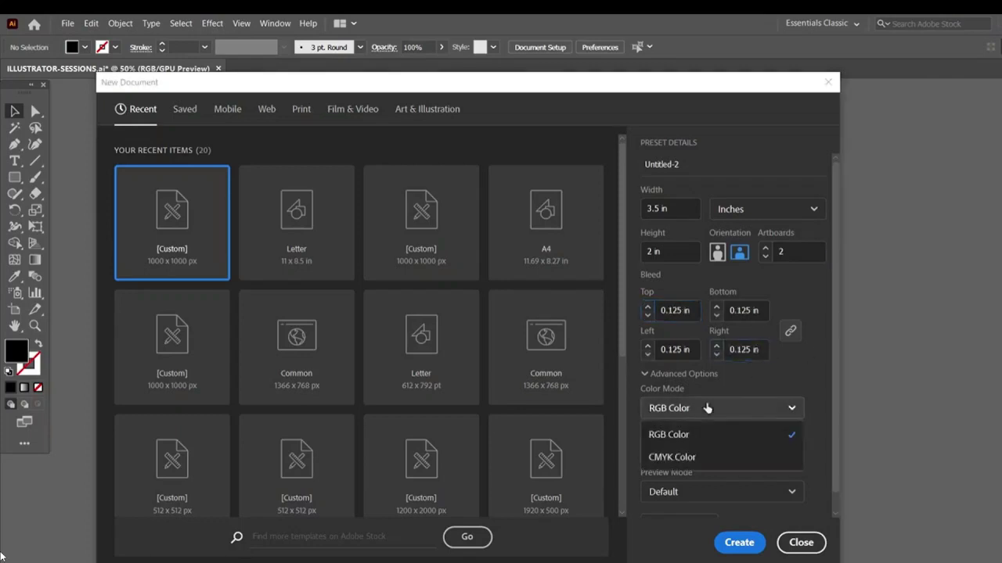
click(679, 457)
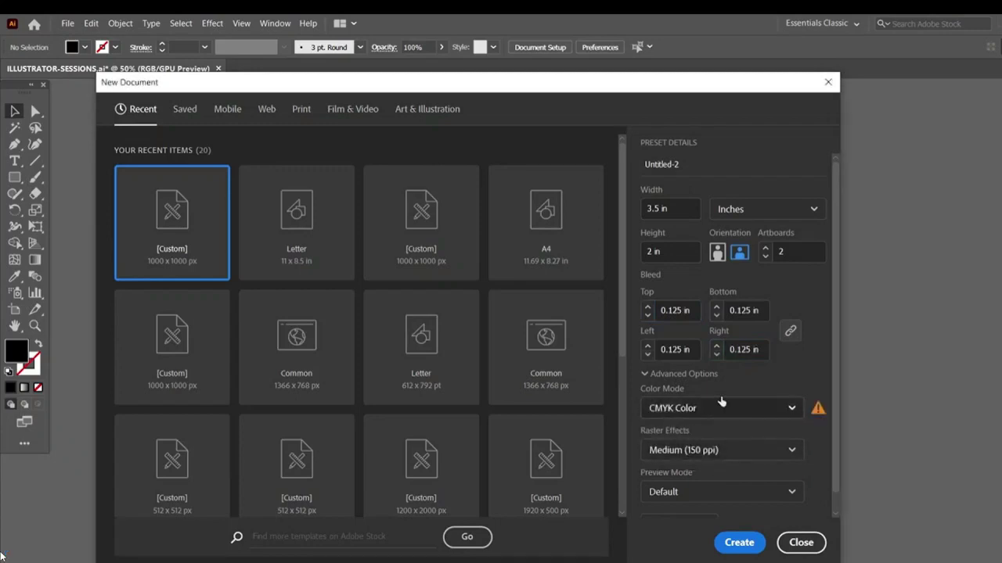
click(311, 115)
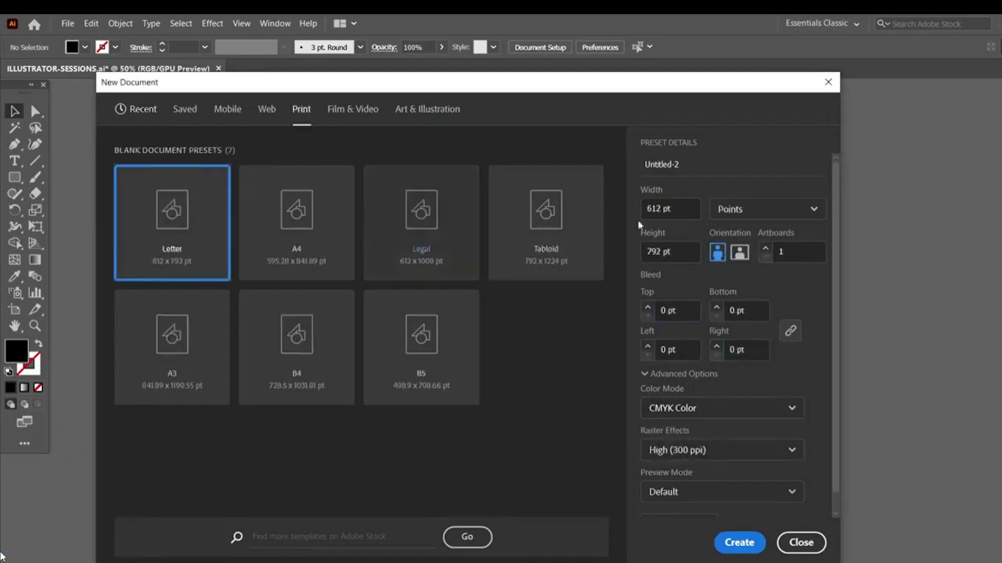
- In the Print preset, set inches, 2 × 3.5 in size and 0.125 in bleed
click(759, 209)
click(745, 302)
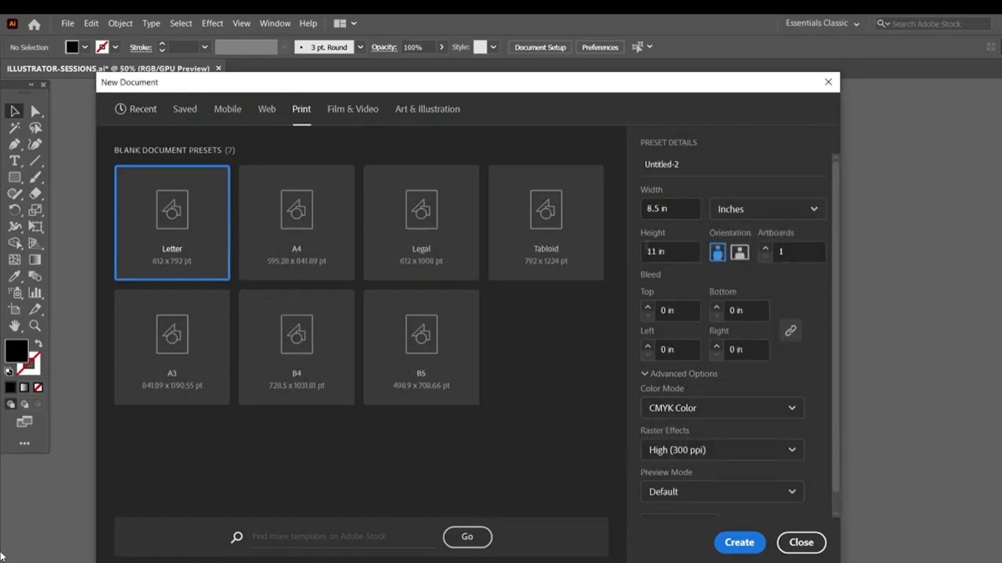
text(2)
key(Tab)
text(3.5)
click(765, 247)
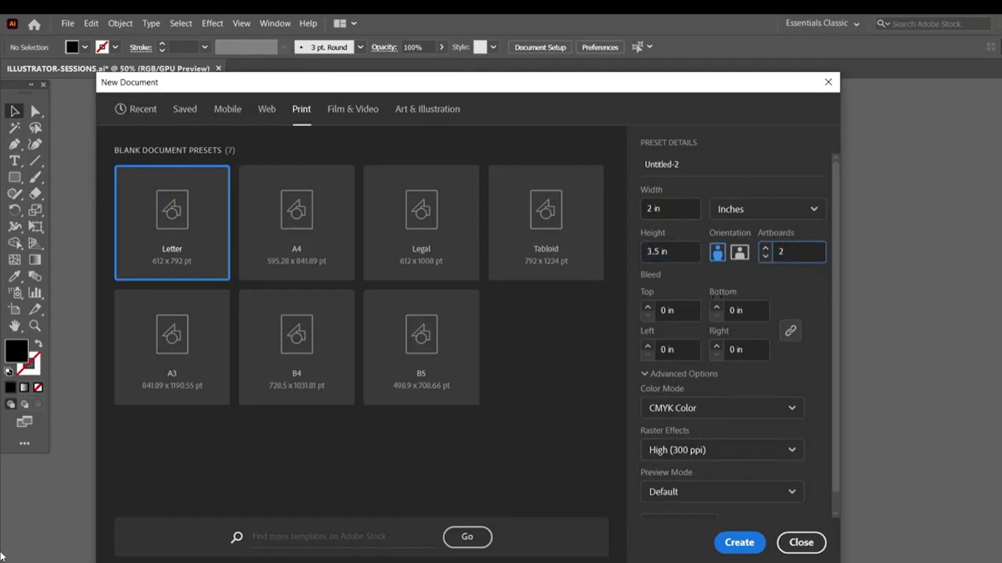
click(667, 311)
text(.)
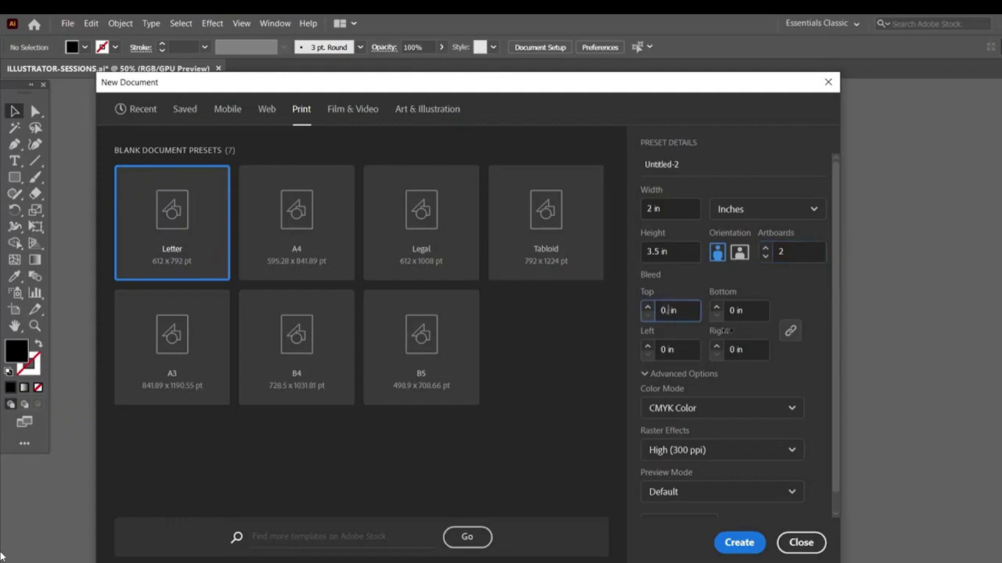
text(125)
key(Tab)
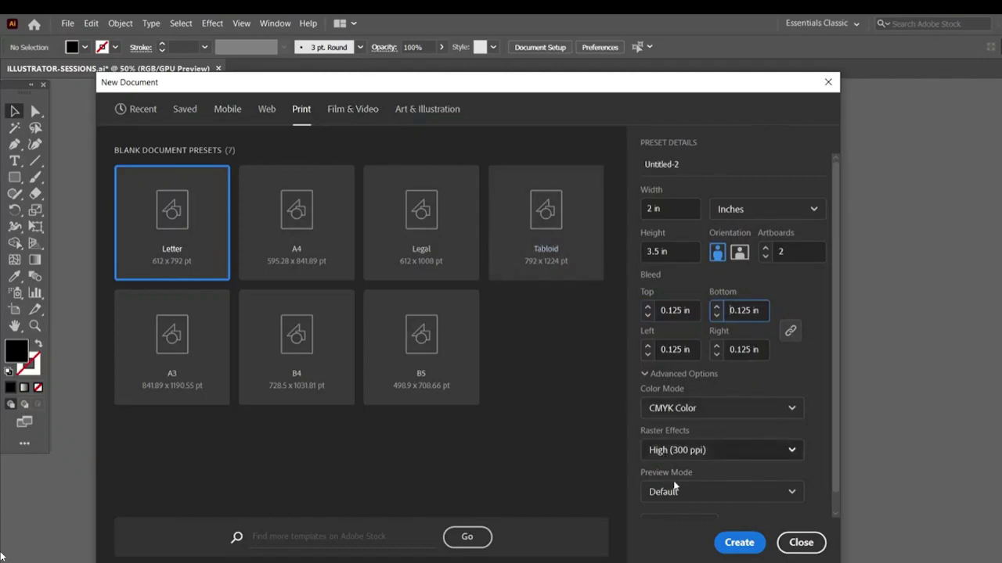
- Create the two-artboard document from More Settings
scroll(693, 466, down, 1)
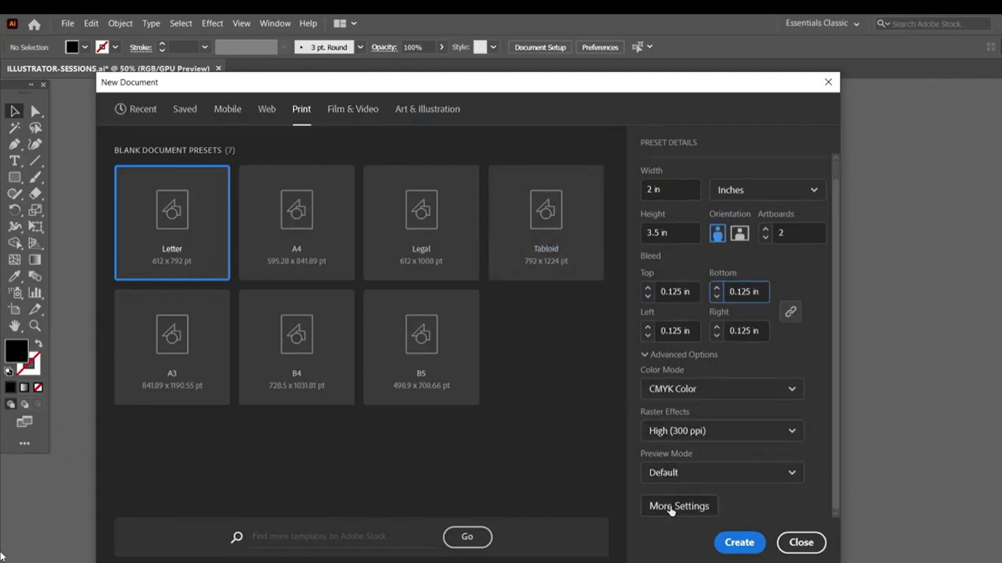
click(676, 506)
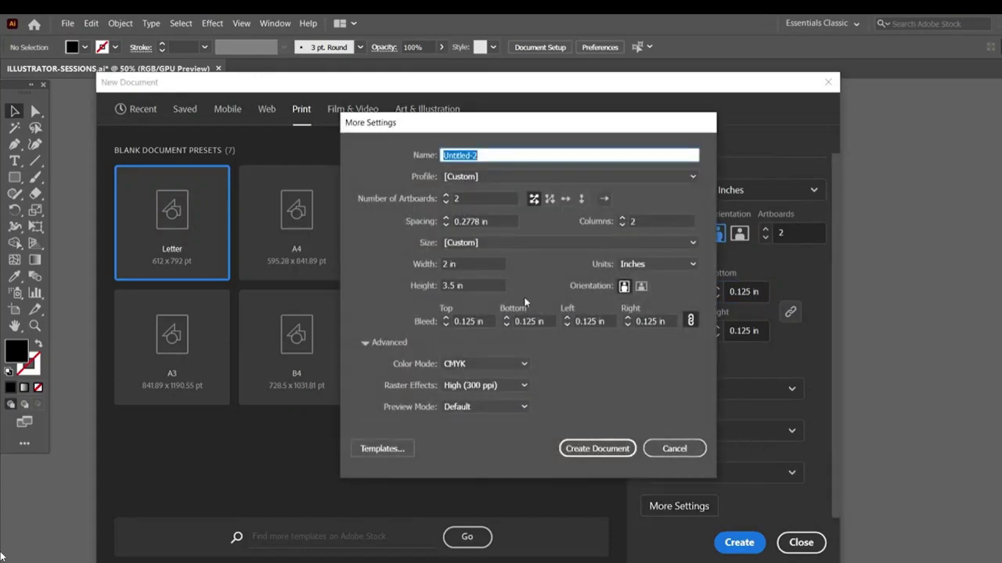
click(608, 453)
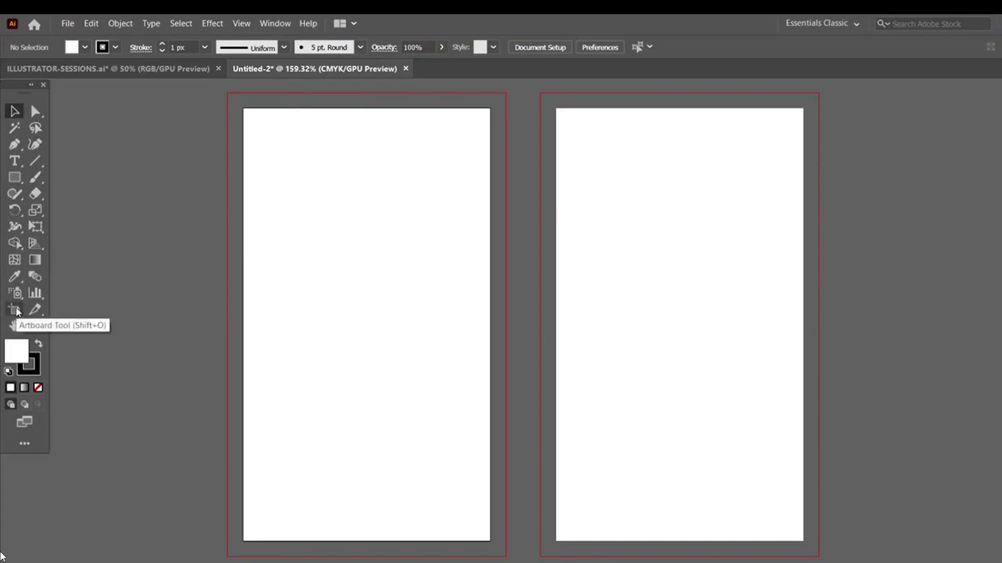
- Confirm the 0.125 in bleed in Document Setup and switch to the Artboard tool
click(544, 48)
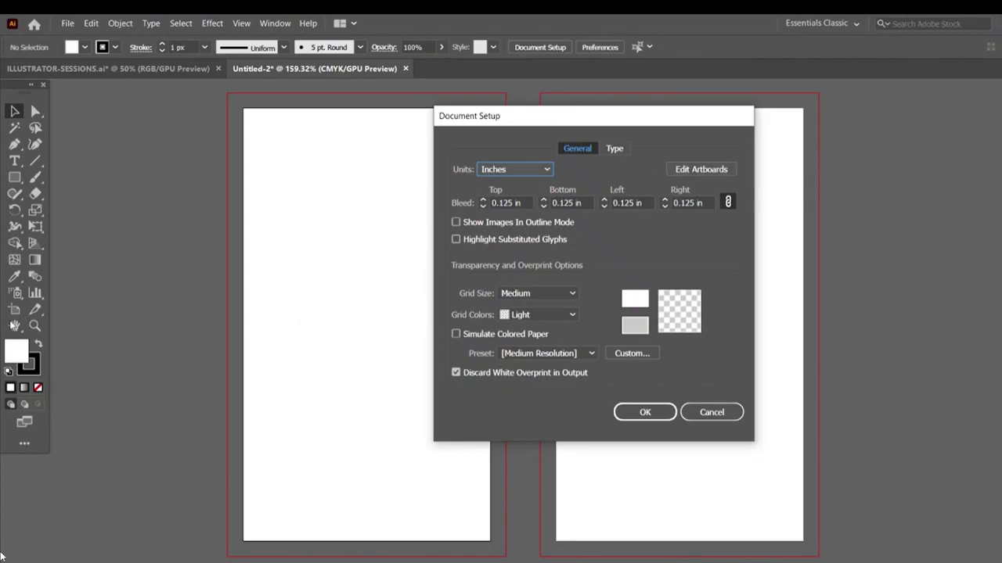
click(644, 413)
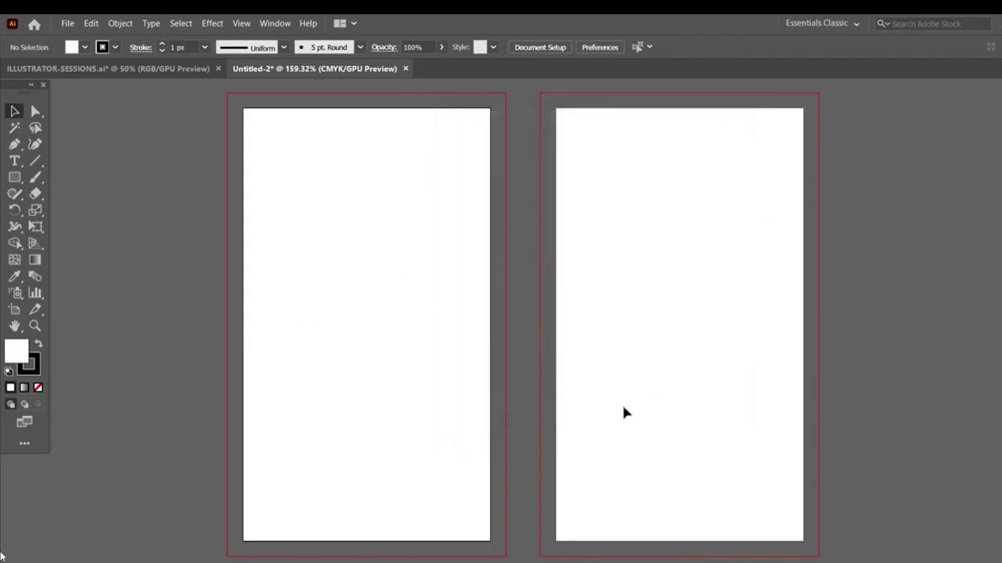
click(14, 309)
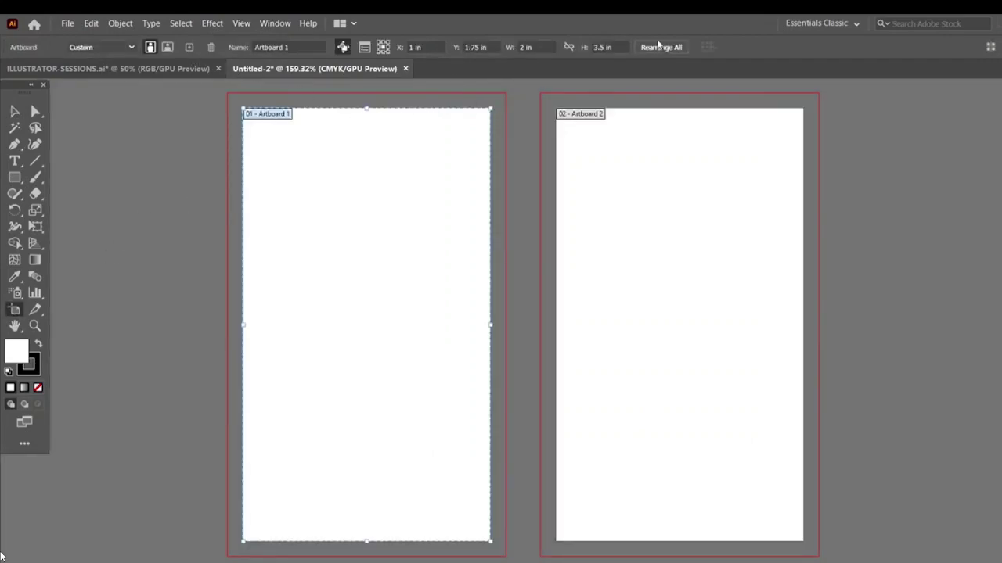
- Turn Artboard 1 and Artboard 2 to landscape 3.5 × 2 in using the Artboards panel
click(167, 48)
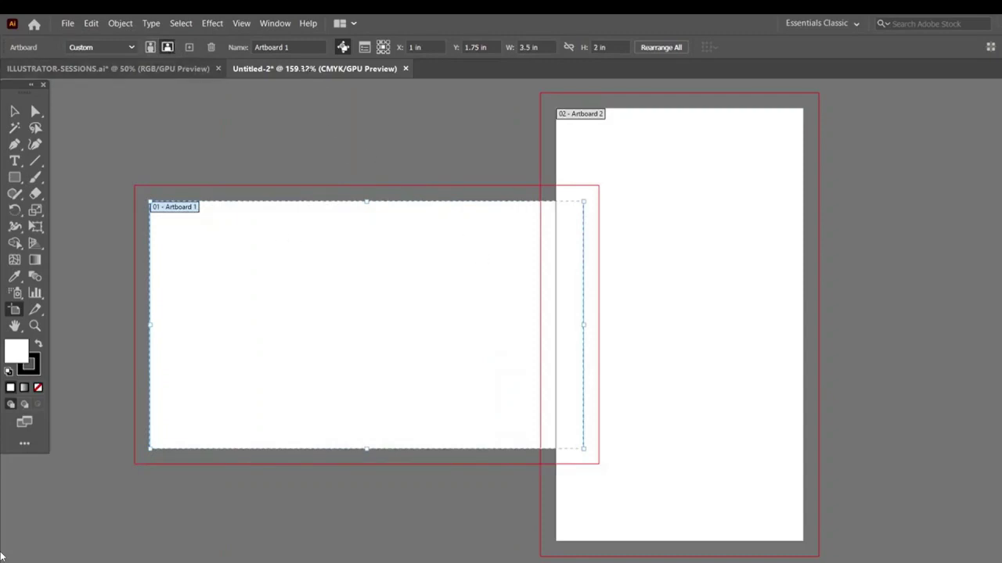
click(278, 24)
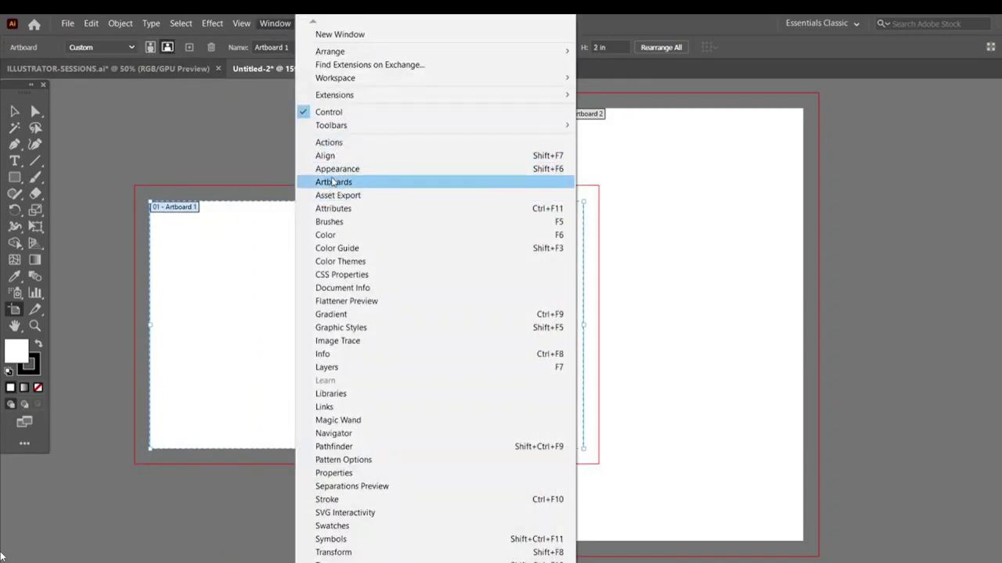
click(313, 182)
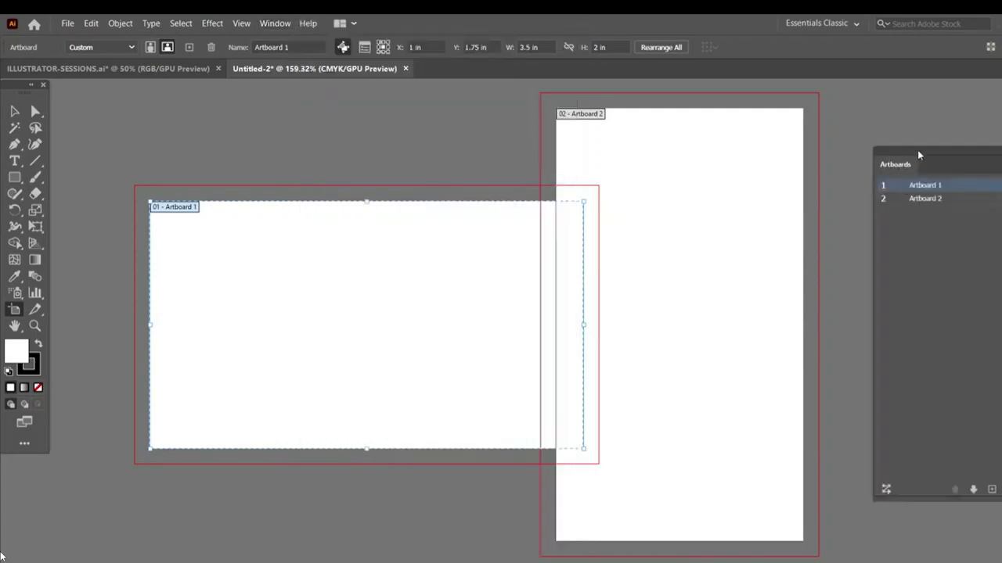
drag(917, 149, 917, 132)
click(941, 182)
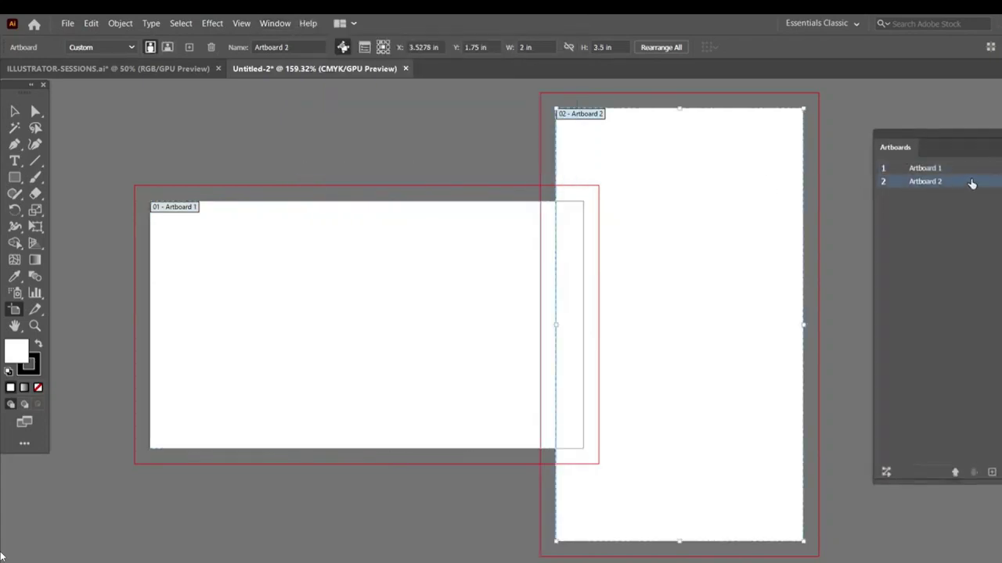
double_click(971, 183)
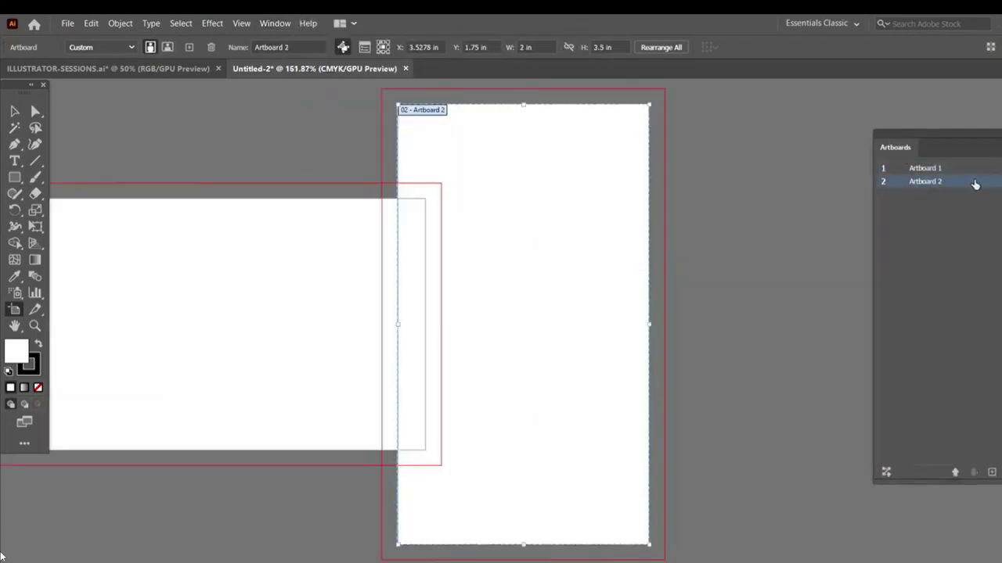
click(168, 47)
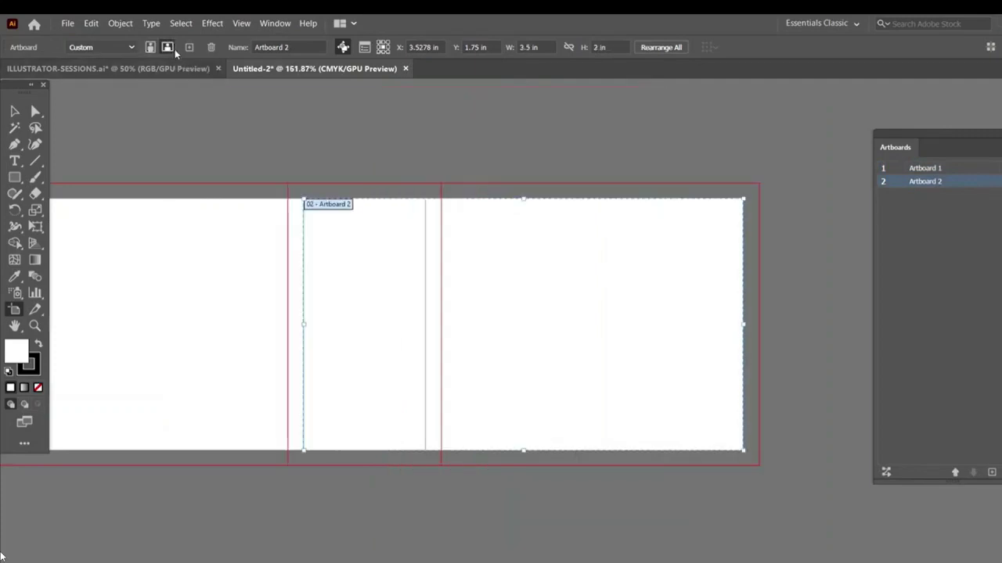
key(ctrl+alt+0)
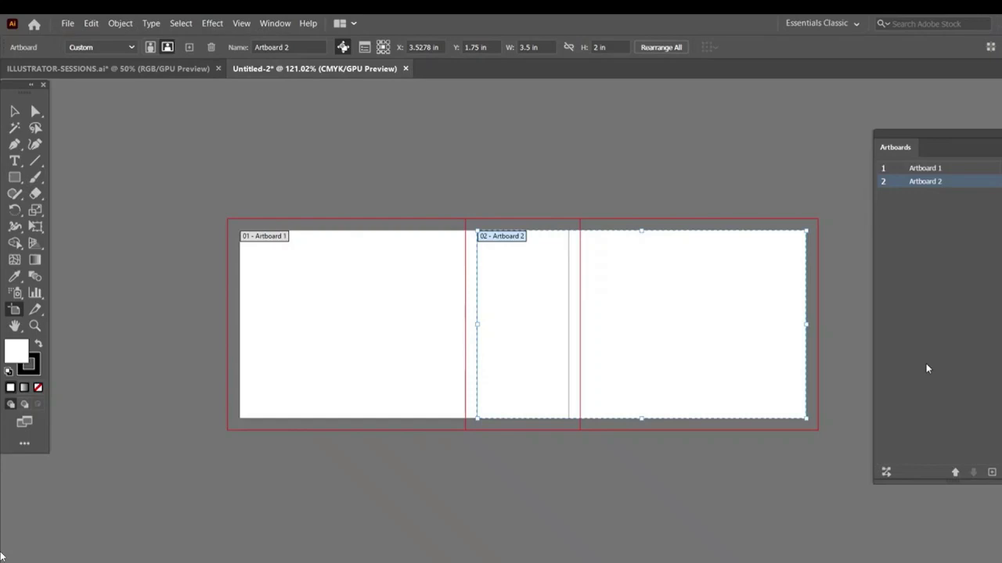
- Rearrange both artboards into a single row side by side
click(659, 48)
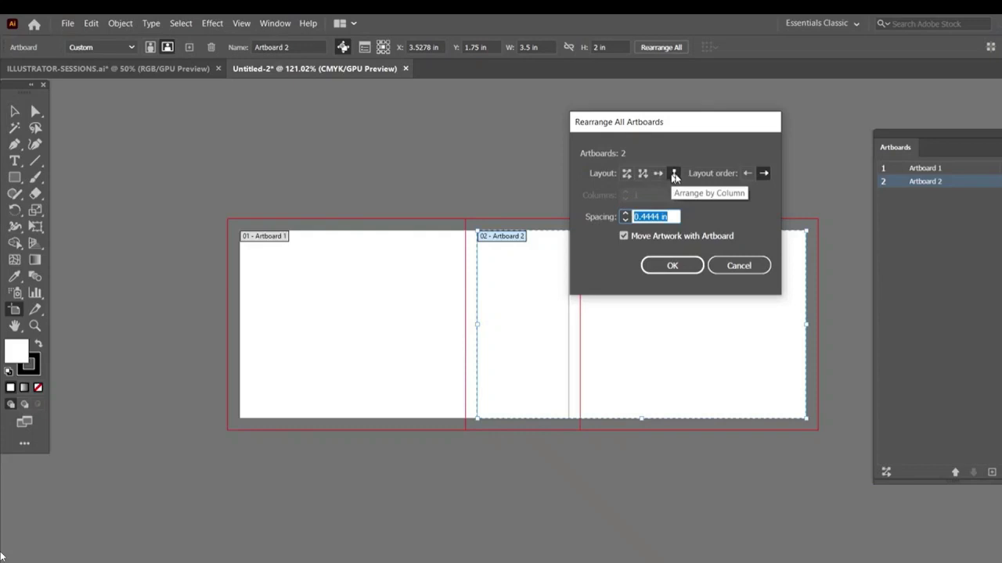
click(659, 173)
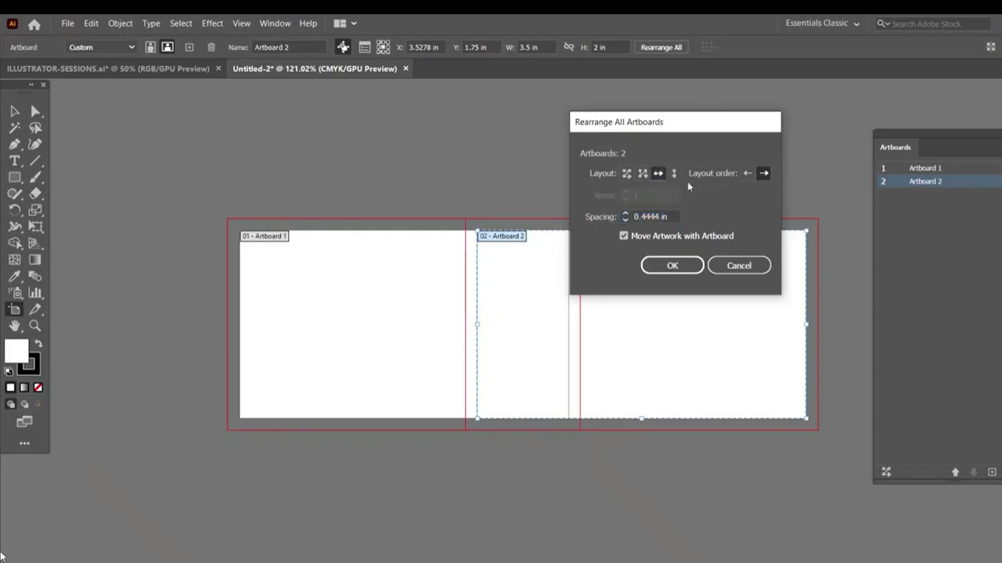
click(688, 269)
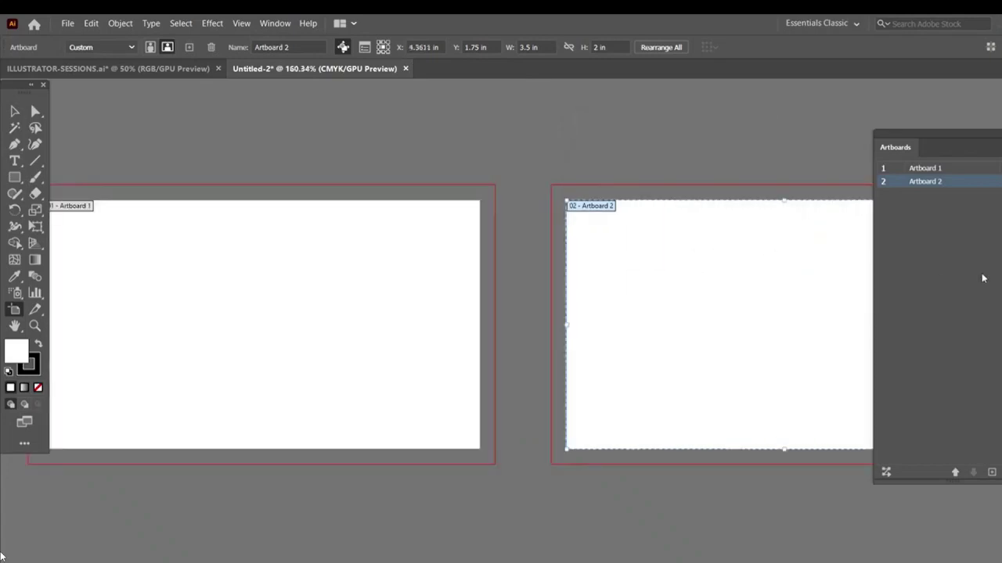
key(ctrl+1)
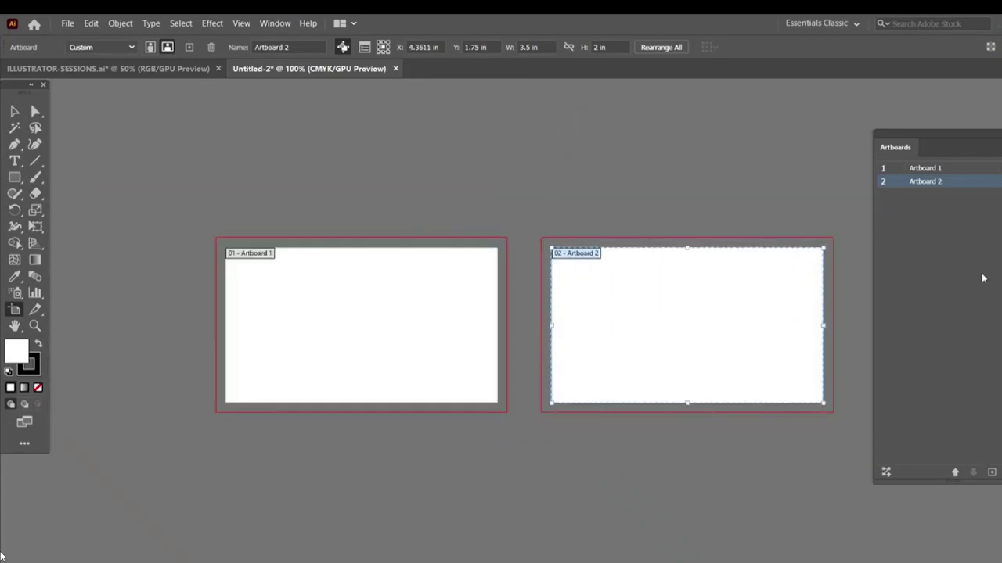
- Rename Artboard 1 to 'front' and Artboard 2 to 'back' in the Artboards panel
click(947, 169)
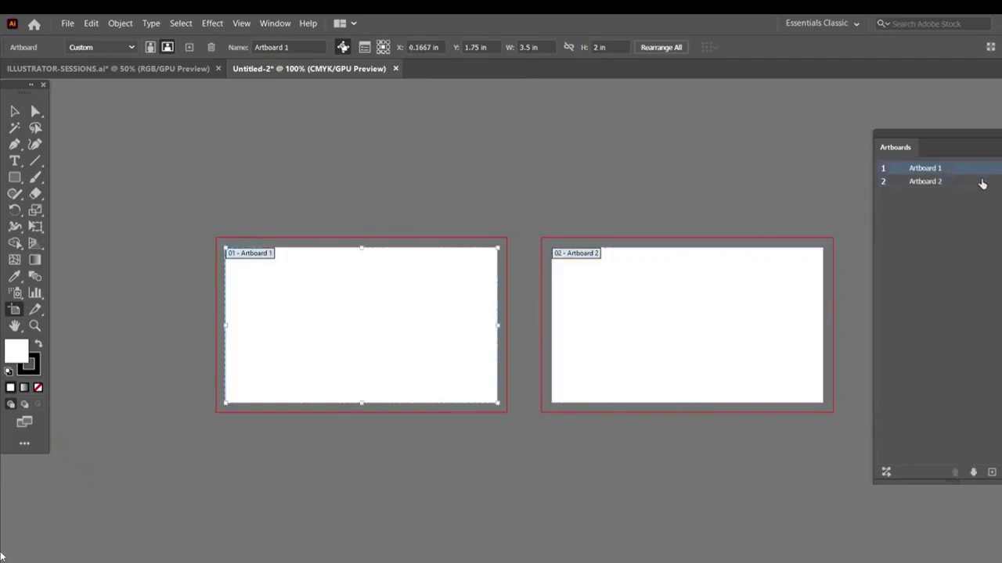
double_click(931, 169)
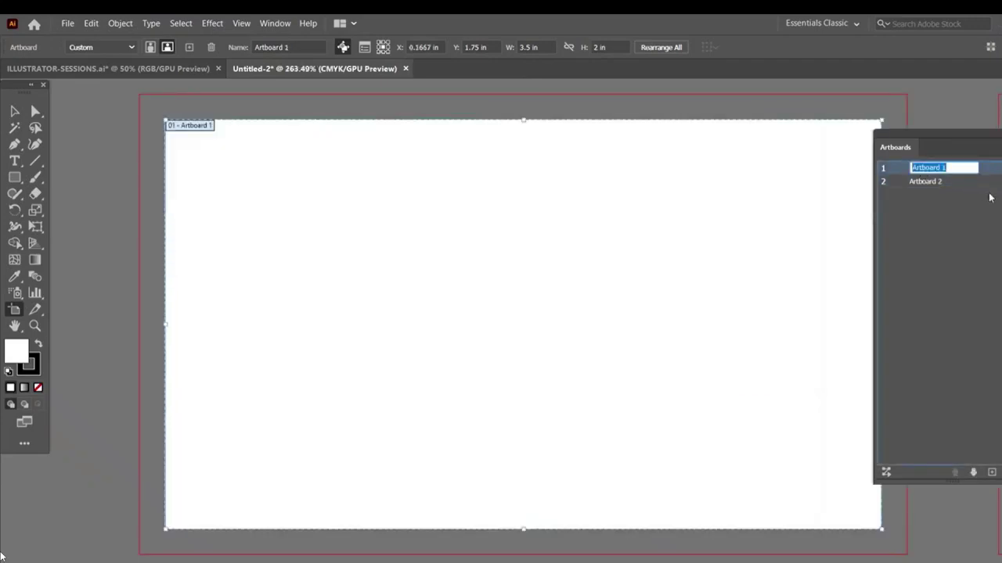
text(font-)
key(BackSpace)
key(BackSpace)
key(BackSpace)
text(ron)
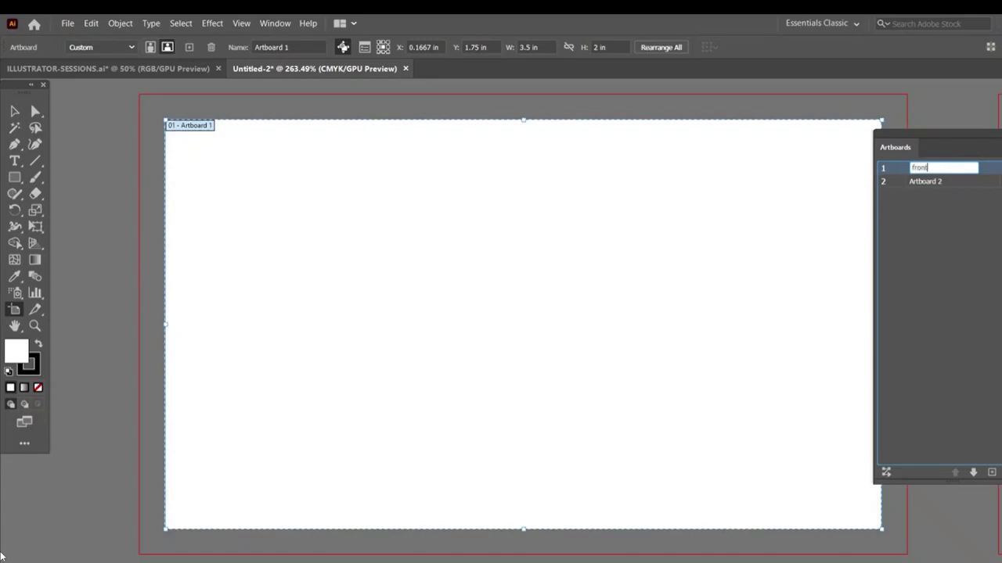
text(t)
key(Return)
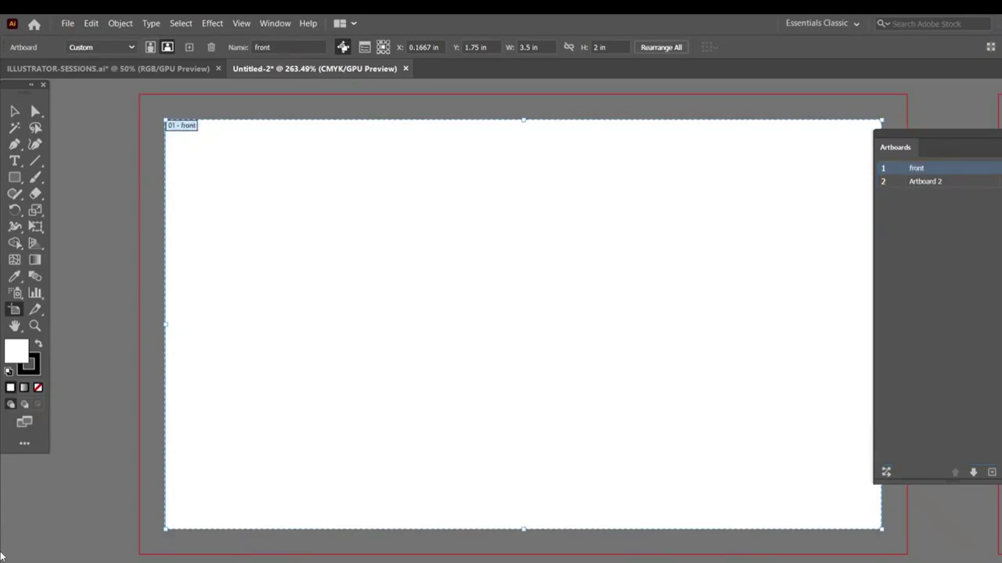
double_click(918, 181)
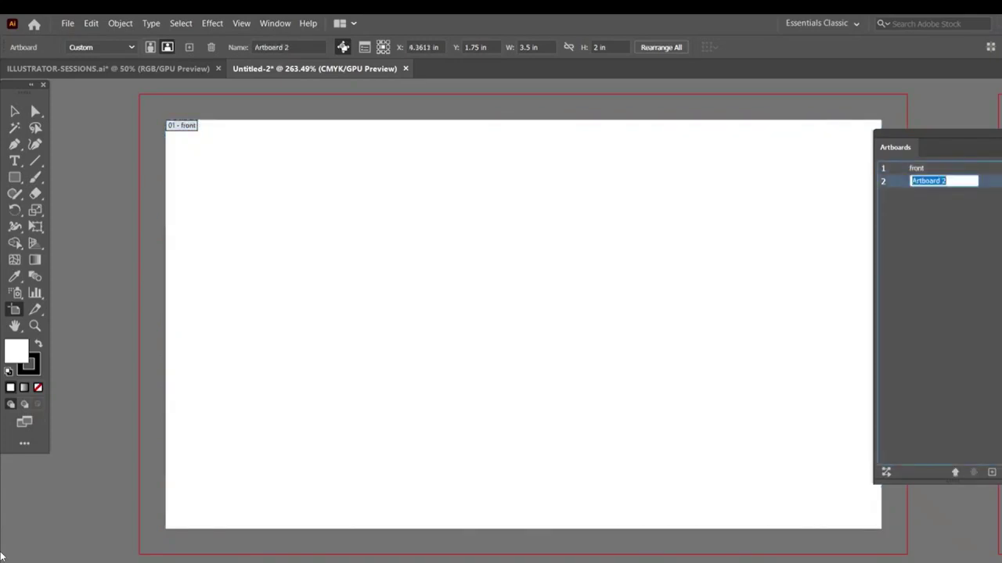
text(back)
key(Return)
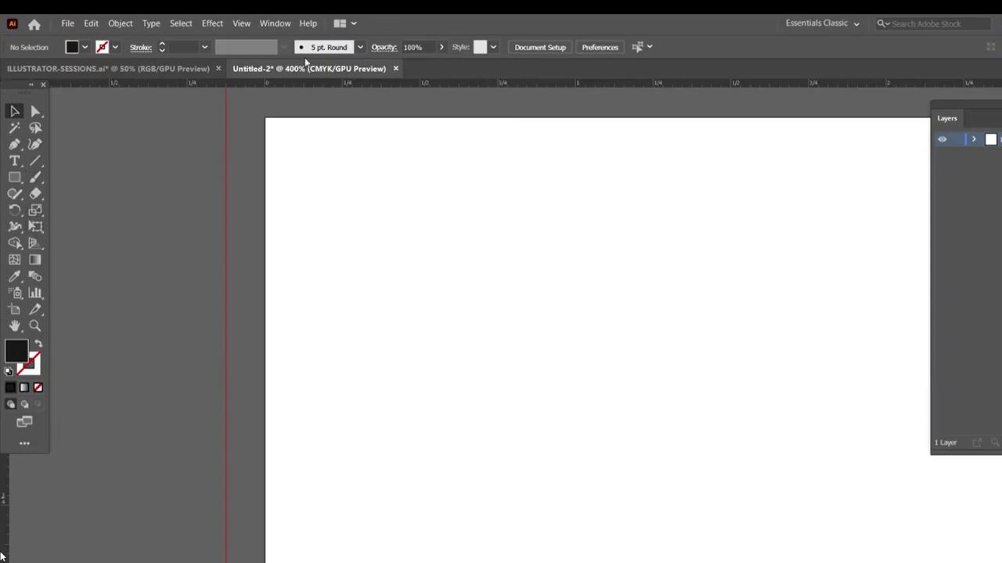
- Drag a vertical guide from the left ruler to just inside the card's left edge
click(242, 23)
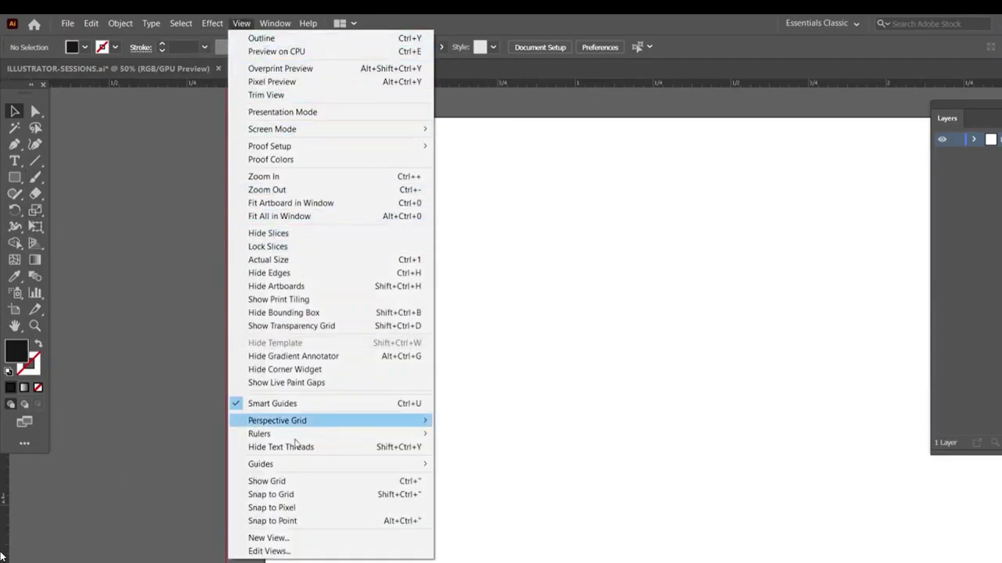
key(Escape)
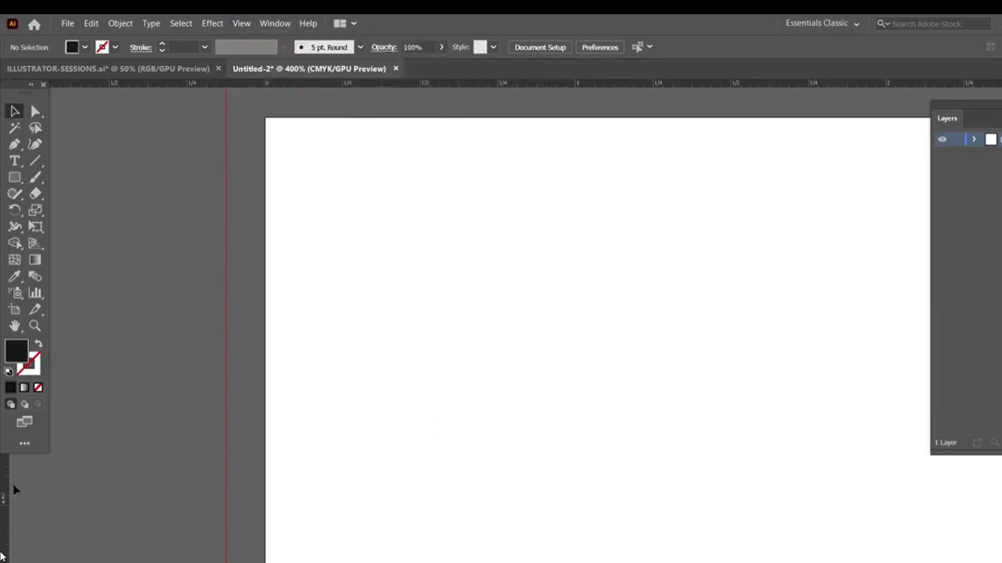
drag(9, 489, 305, 457)
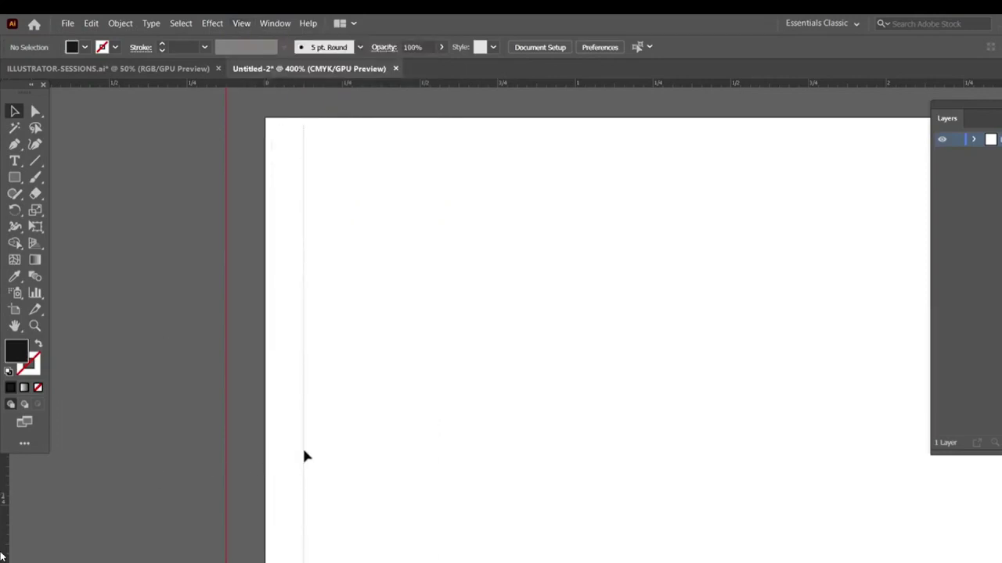
drag(306, 450, 303, 454)
drag(986, 107, 1001, 283)
key(ctrl+minus)
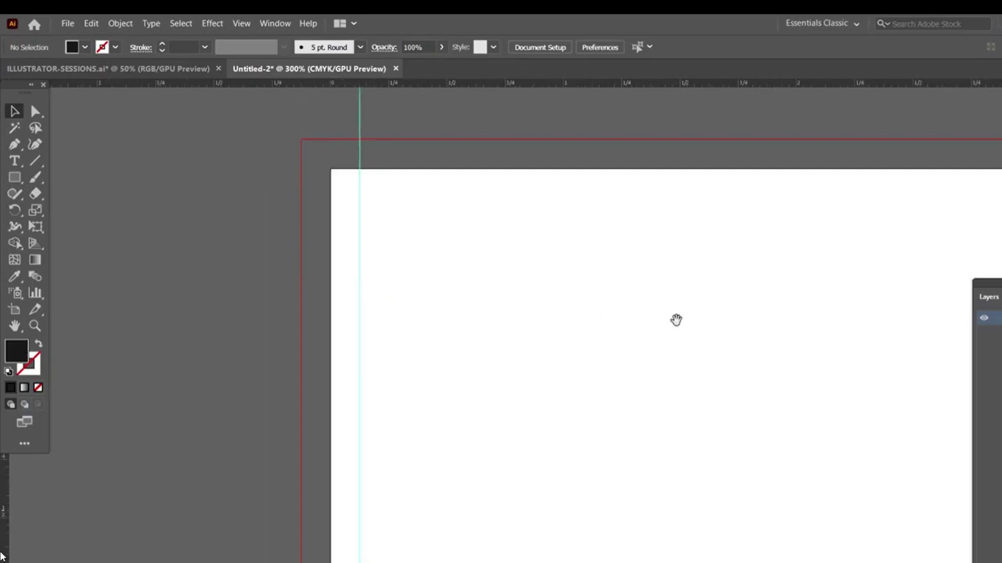
mouse_move(675, 320)
mouse_down()
mouse_move(487, 293)
mouse_move(632, 308)
mouse_up()
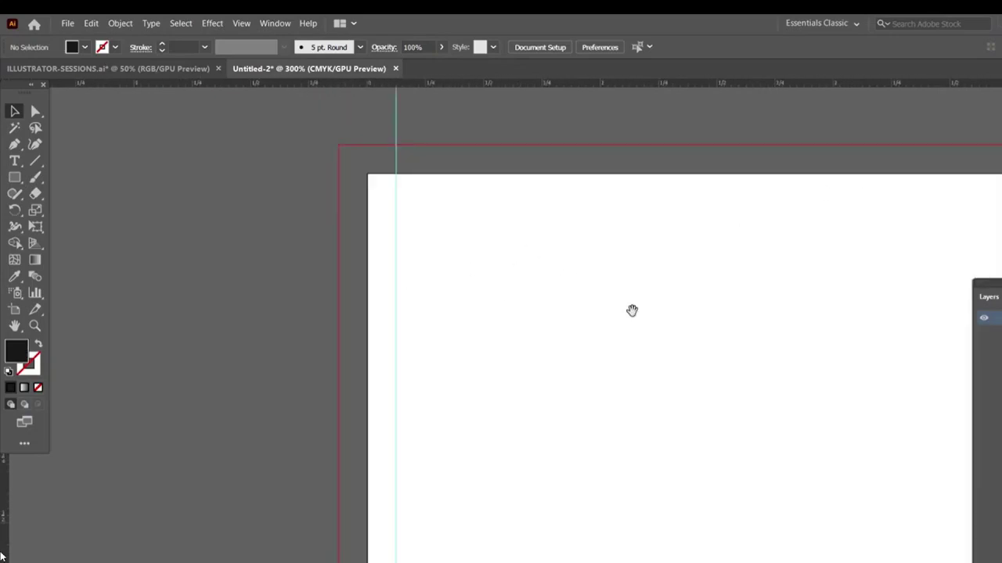
key(ctrl+plus)
key(ctrl+plus)
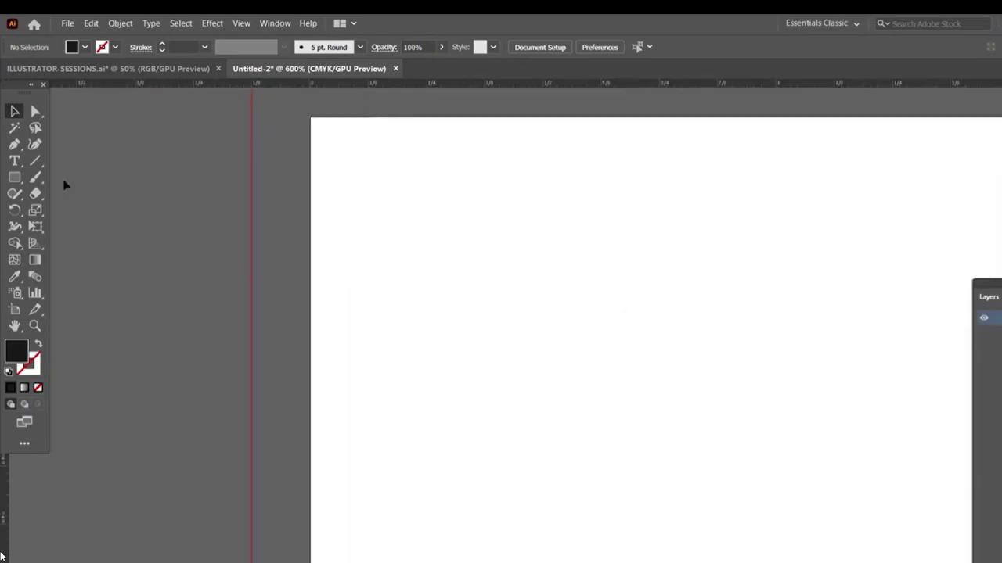
- Draw a 0.125 × 0.125 in square and move it to the card's top-left corner
click(16, 179)
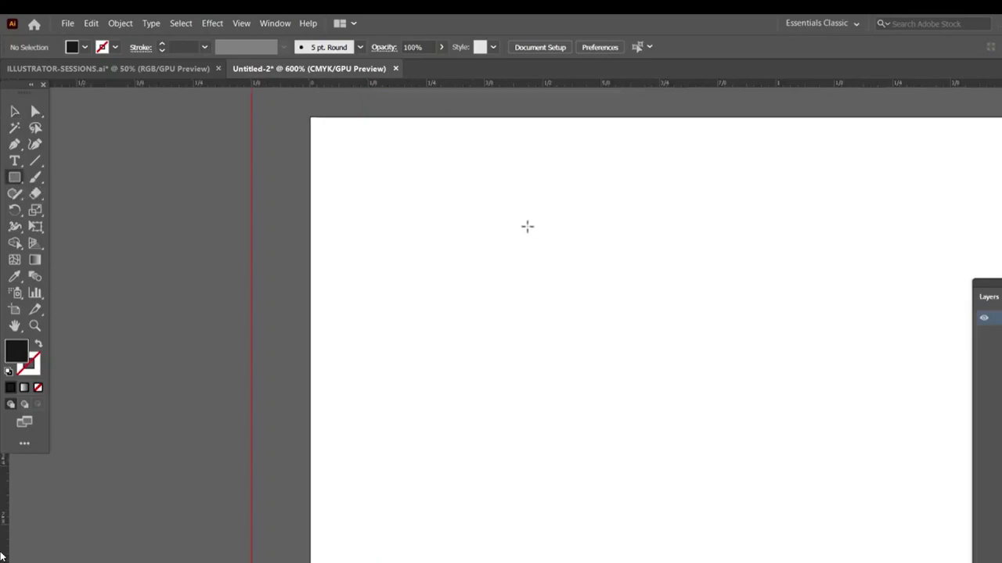
click(398, 189)
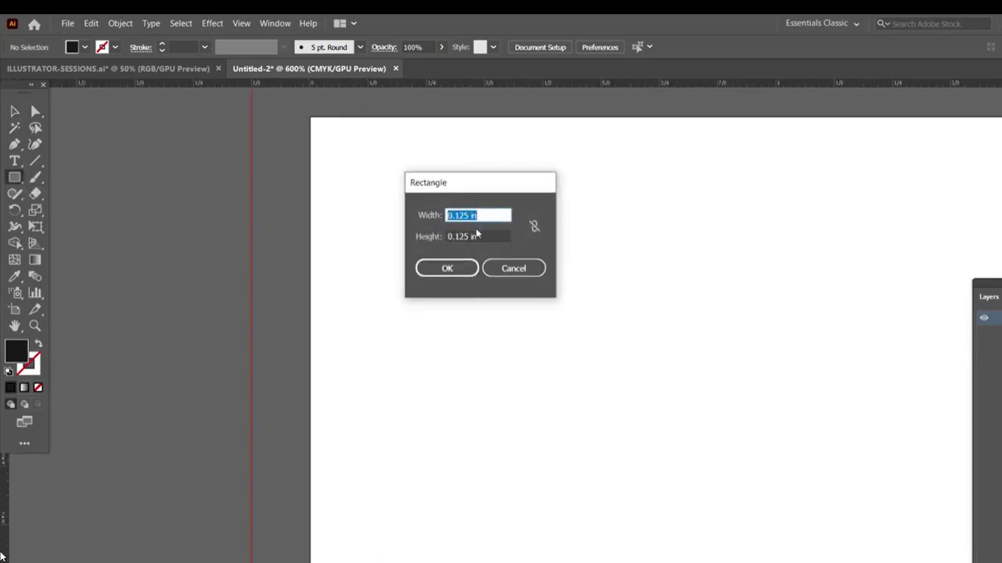
click(460, 270)
key(v)
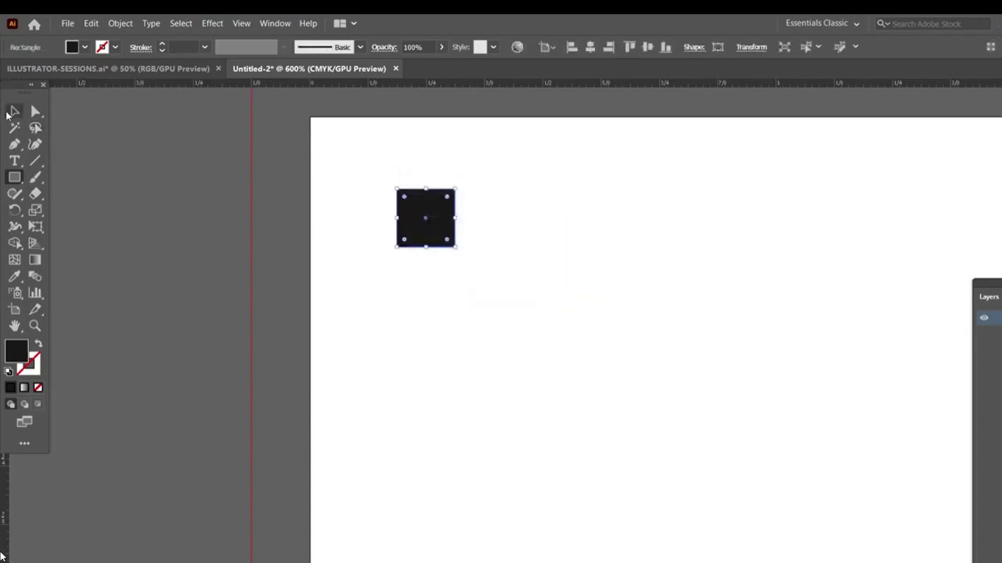
drag(417, 211, 329, 139)
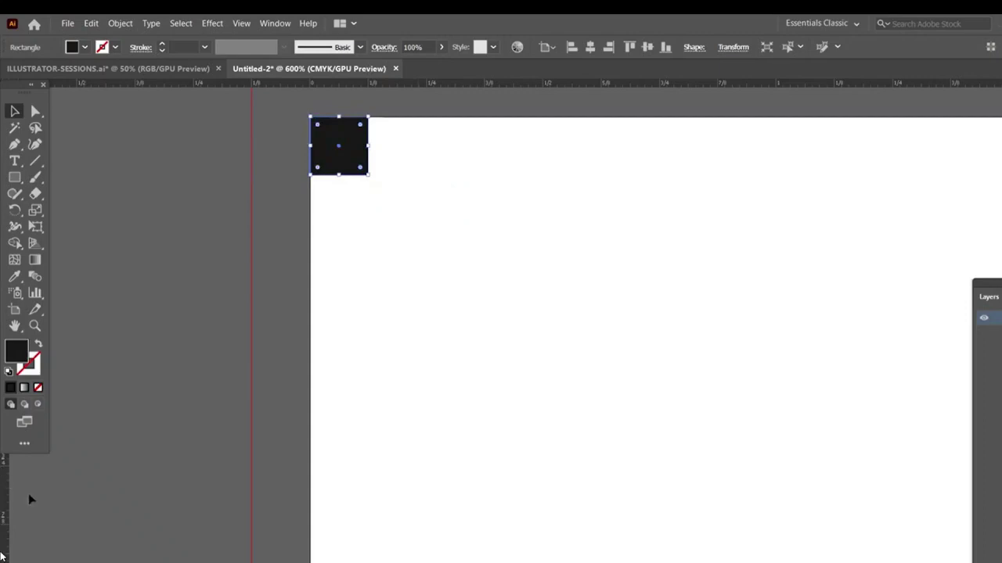
- Add vertical and horizontal guides along the square's right and bottom edges
drag(4, 498, 368, 486)
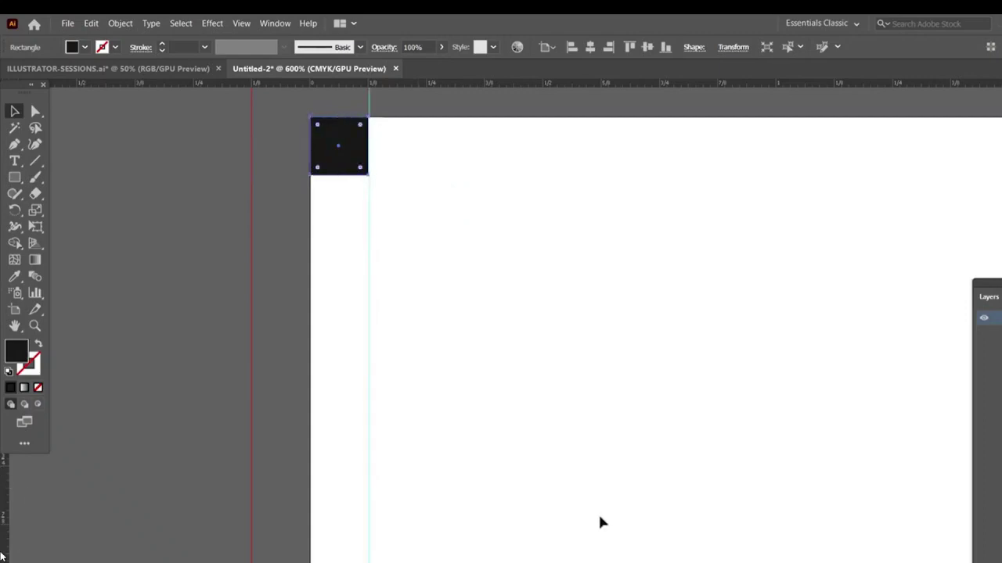
key(ctrl+minus)
drag(660, 478, 519, 349)
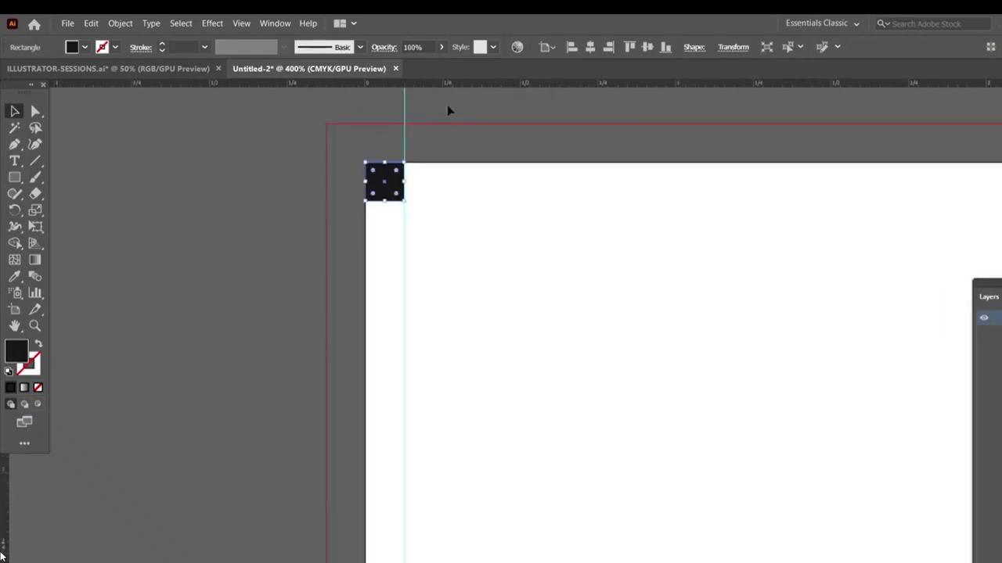
key(ctrl+minus)
drag(431, 85, 415, 254)
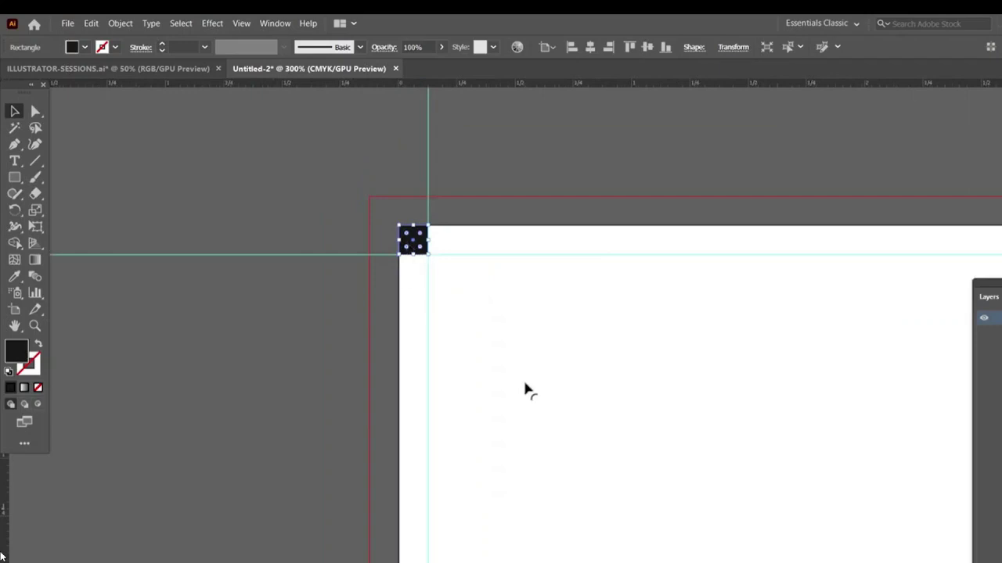
drag(525, 383, 508, 329)
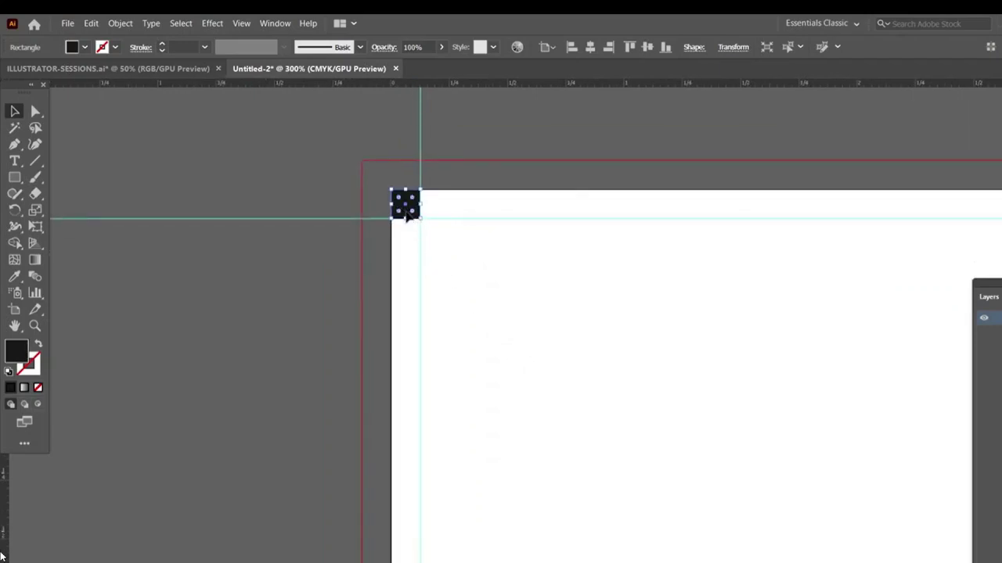
- Move the square to the card's bottom-left corner, aligning relative to the artboard
drag(405, 211, 425, 465)
scroll(512, 284, down, 2)
scroll(448, 252, down, 3)
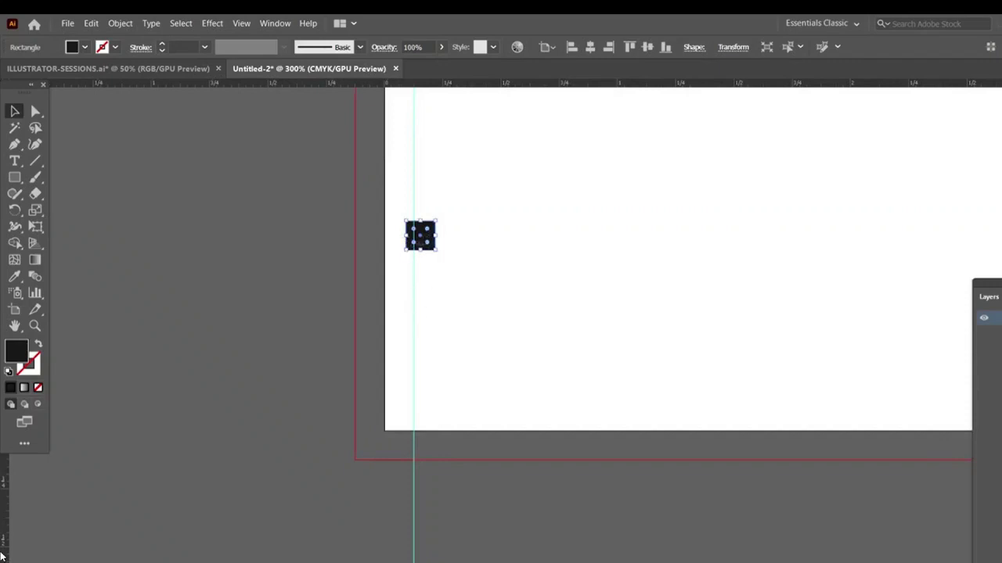
drag(425, 244, 401, 424)
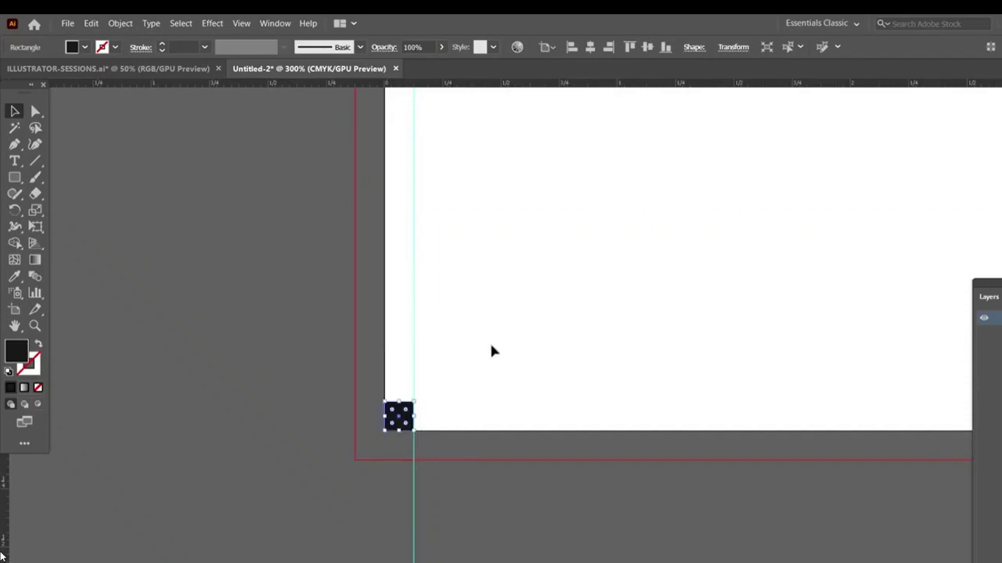
click(552, 46)
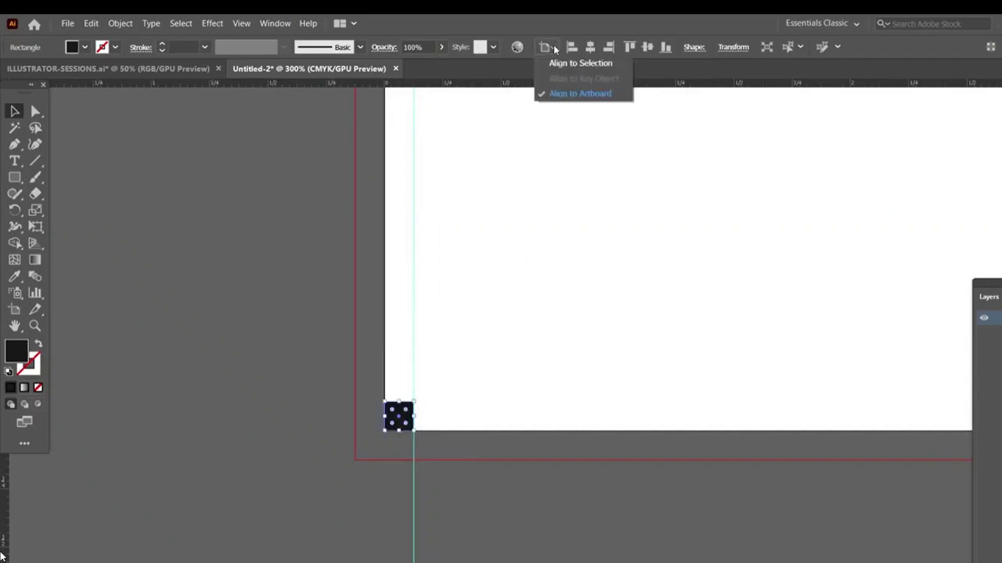
click(568, 94)
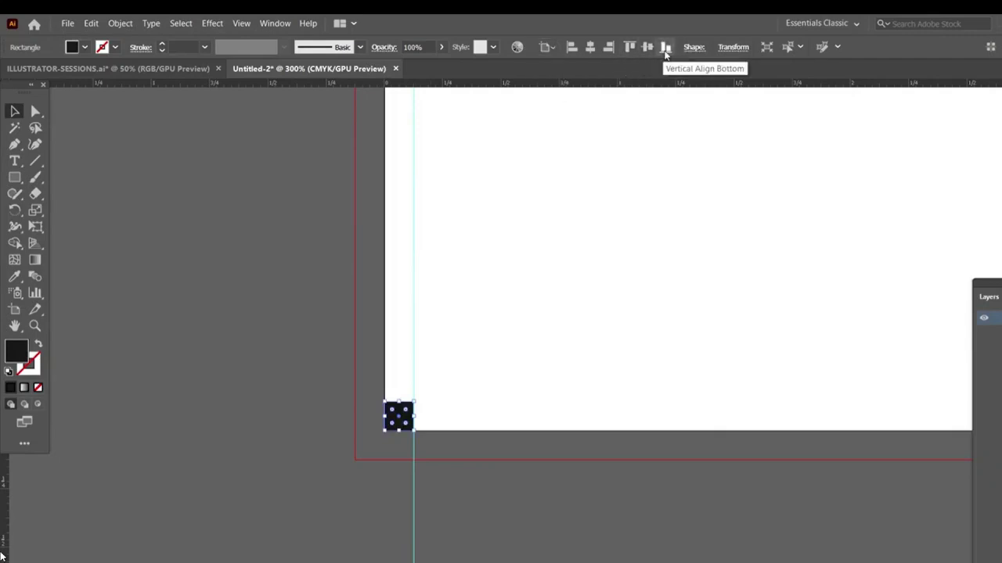
- Zoom in to check the square's edge sits on the guide, then fit the artboard on screen
key(ctrl+plus)
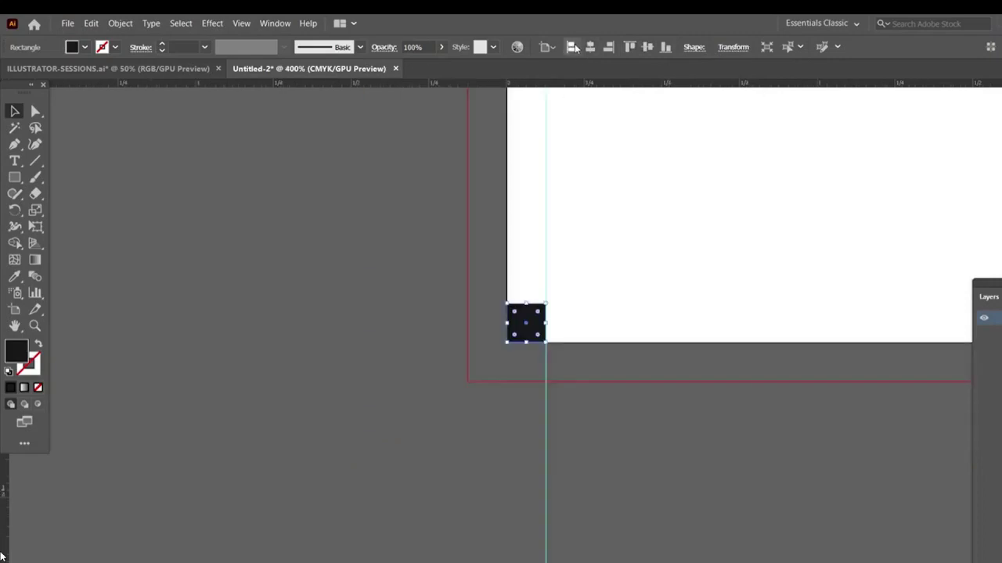
key(ctrl+plus)
key(ctrl+plus)
key(ctrl+plus)
key(ctrl+plus)
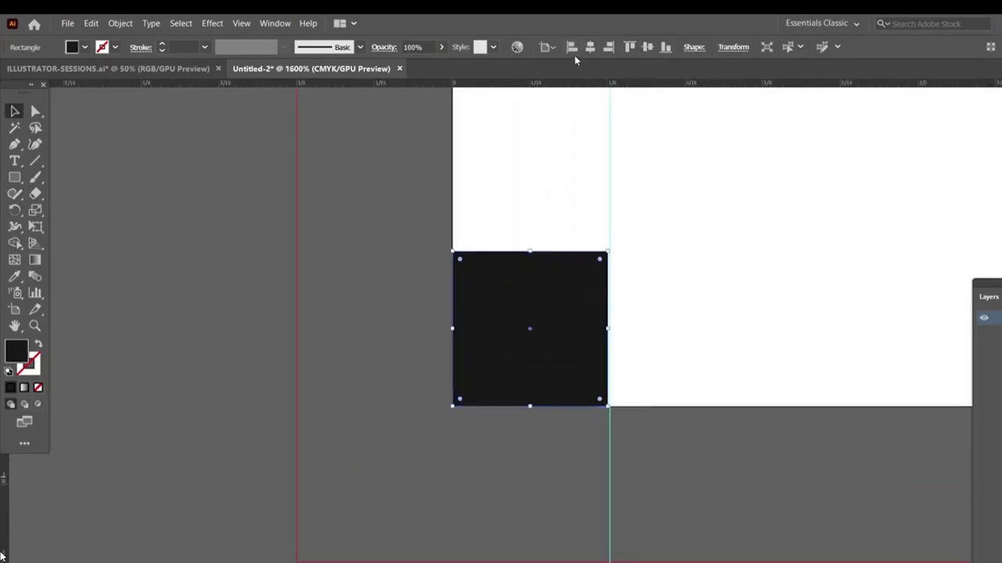
key(ctrl+plus)
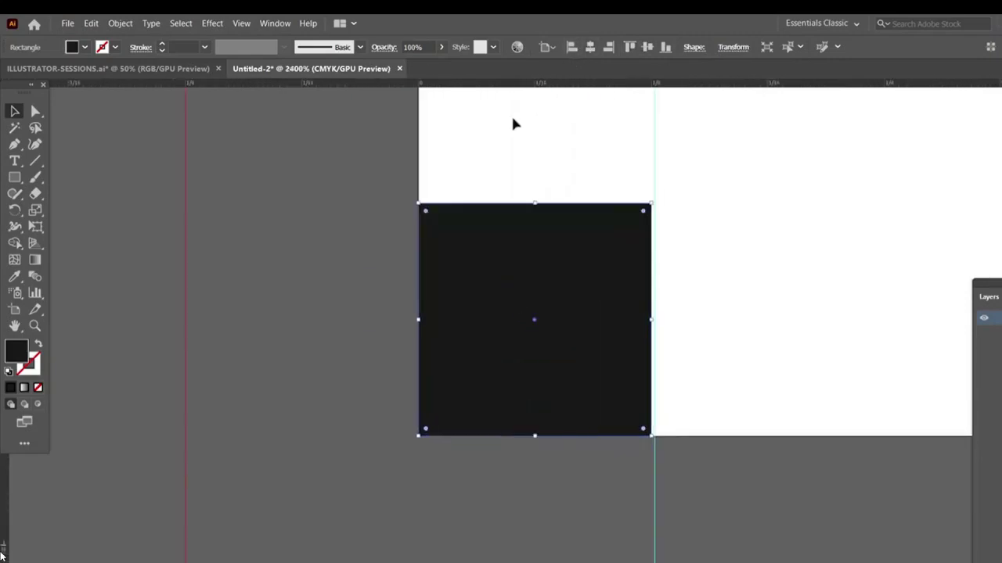
click(673, 249)
scroll(688, 188, up, 5)
scroll(631, 208, up, 5)
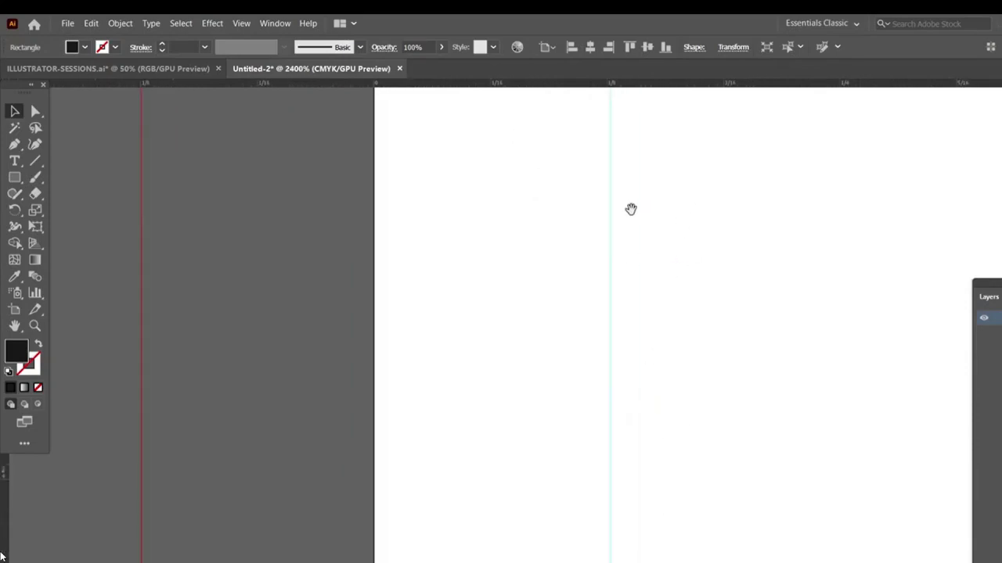
scroll(594, 173, right, 2)
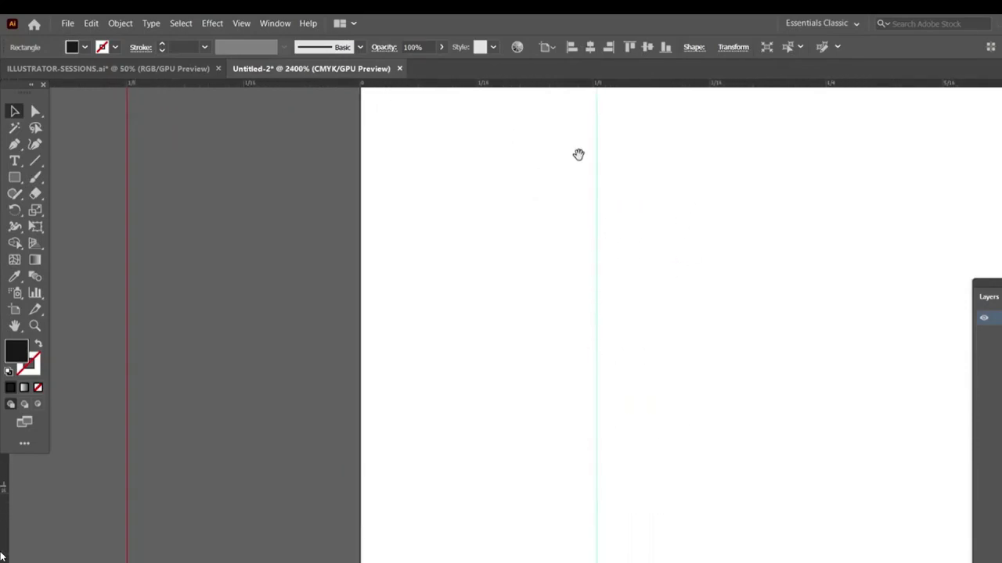
scroll(578, 154, up, 2)
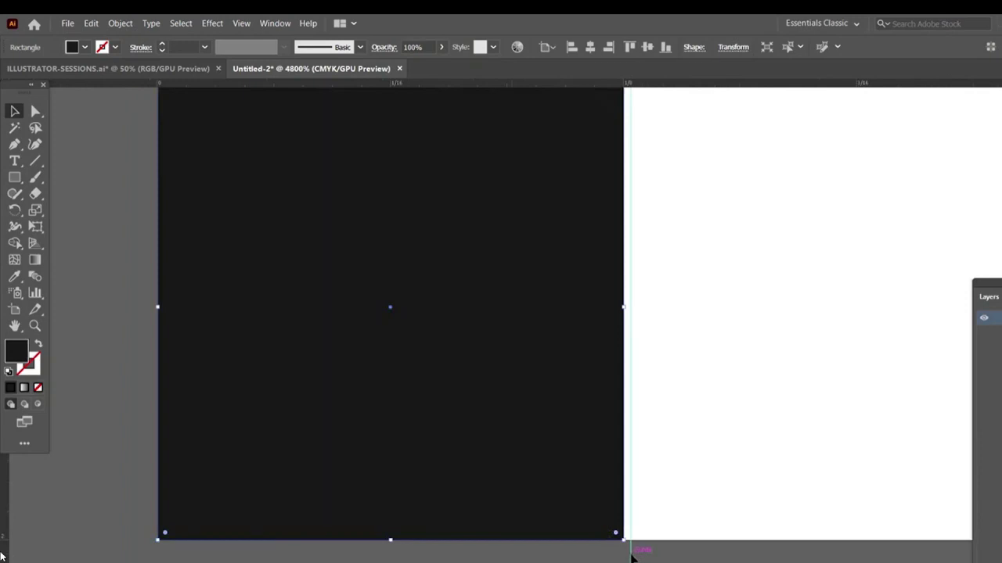
click(83, 447)
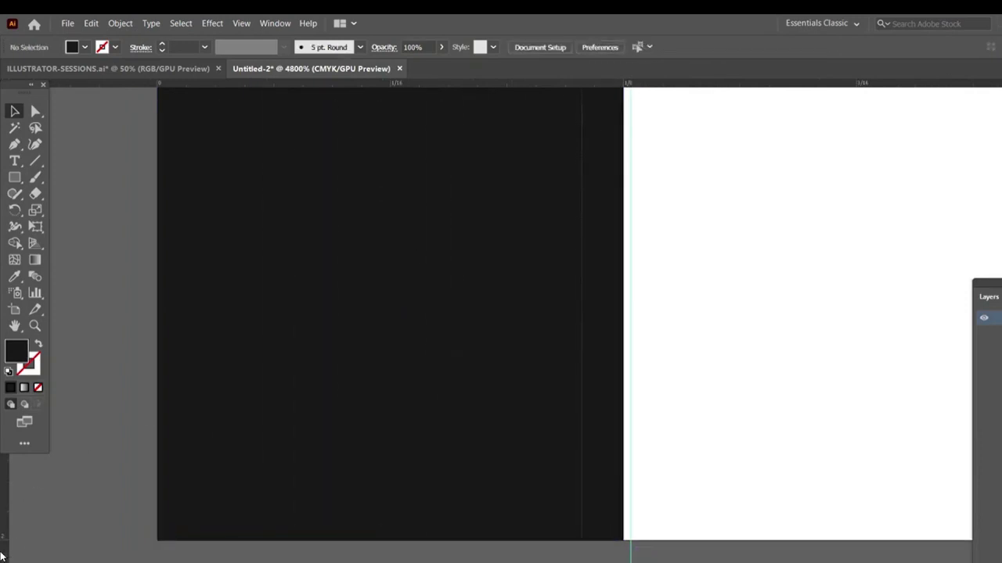
key(z)
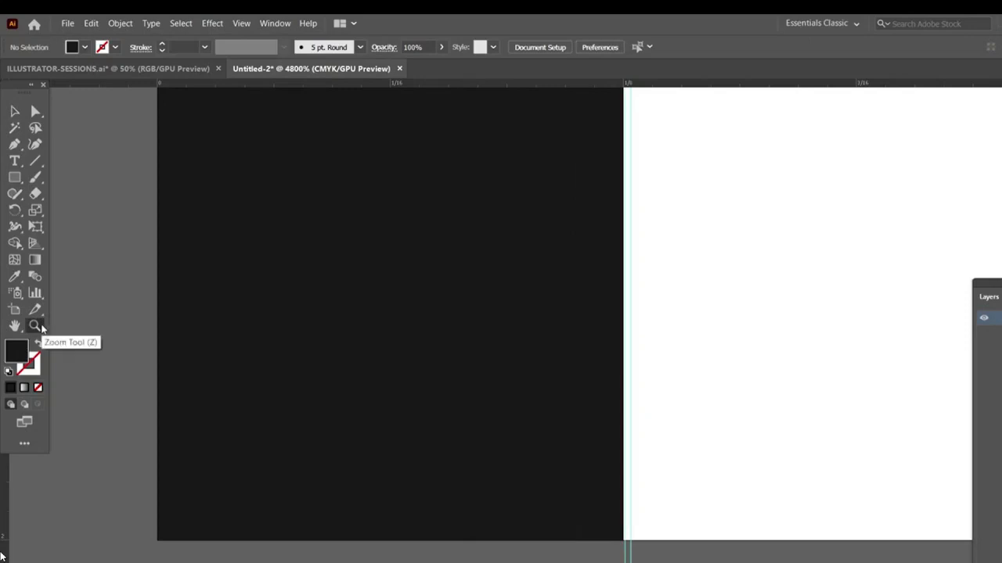
mouse_move(582, 479)
mouse_down()
mouse_move(488, 380)
mouse_move(594, 380)
mouse_up()
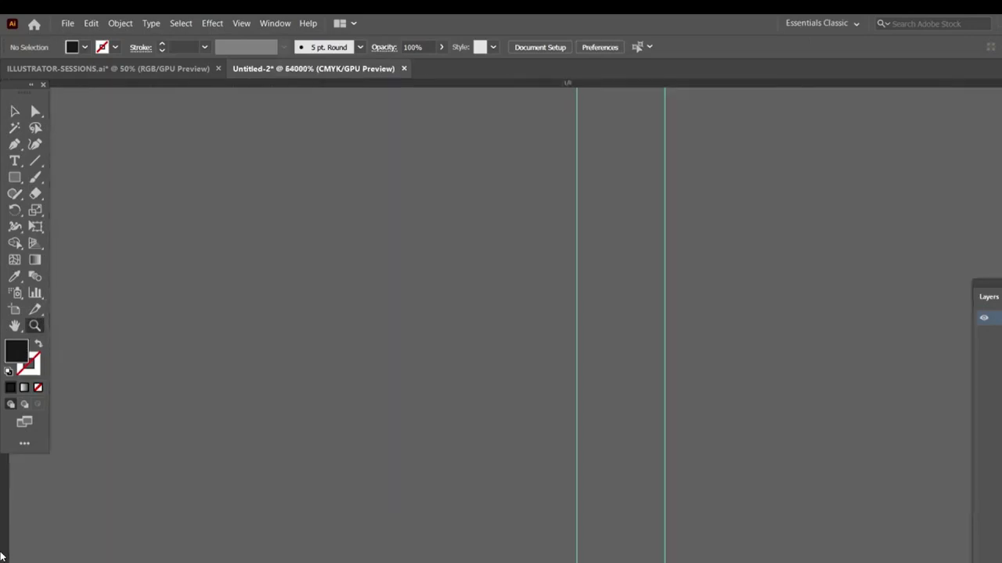
click(2, 556)
click(77, 561)
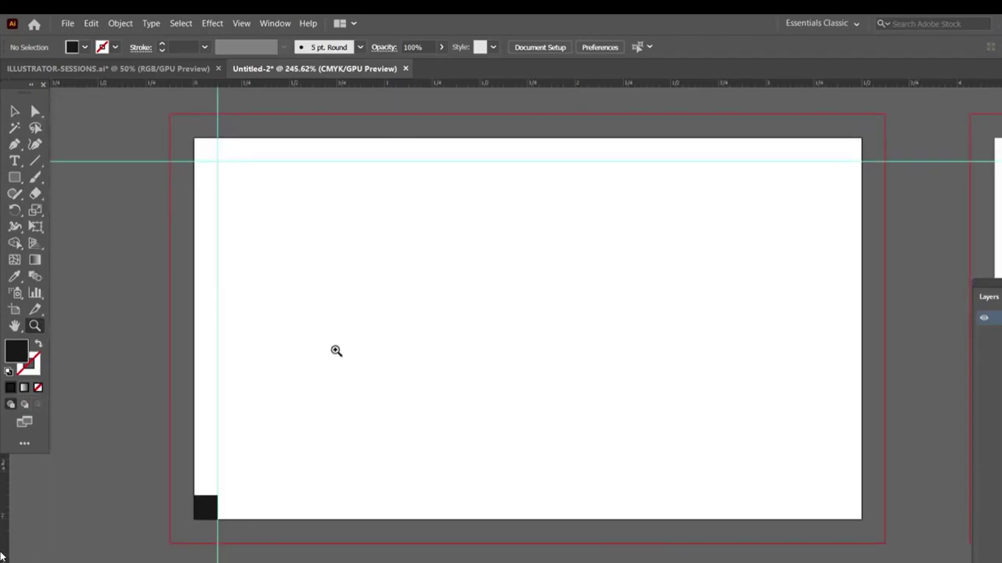
click(266, 479)
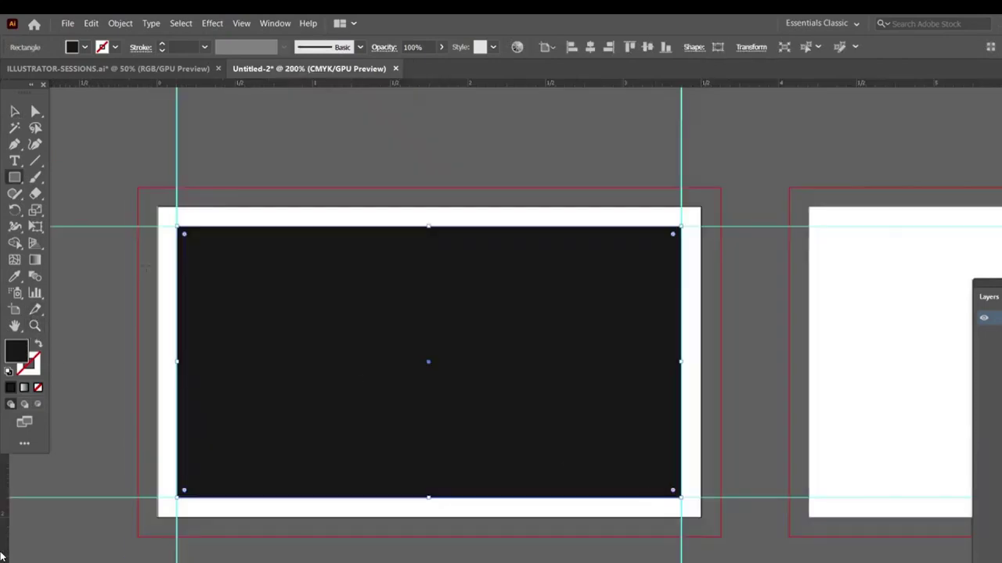
- Set the margin rectangle to fill None with a black 0.25 px stroke
click(14, 111)
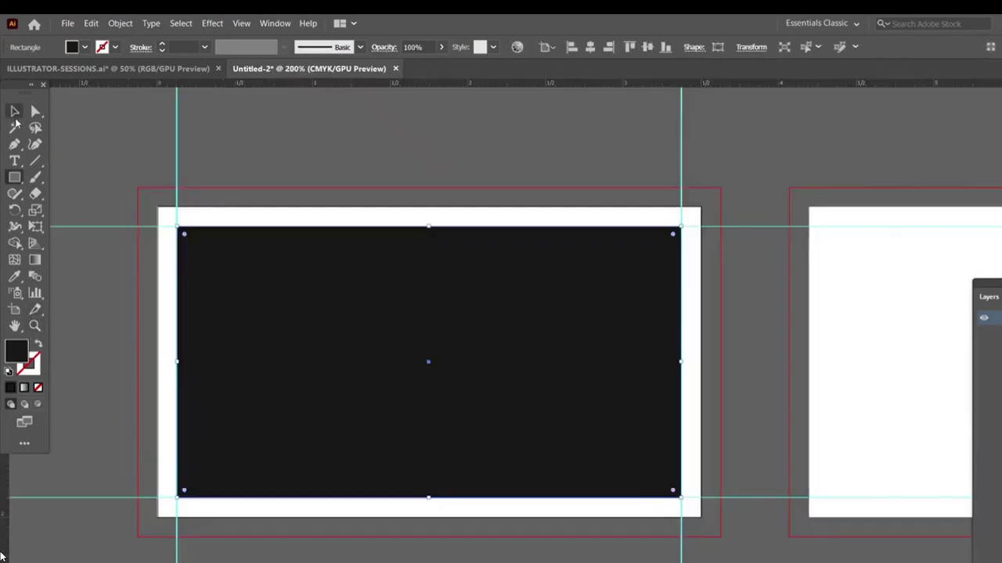
click(38, 387)
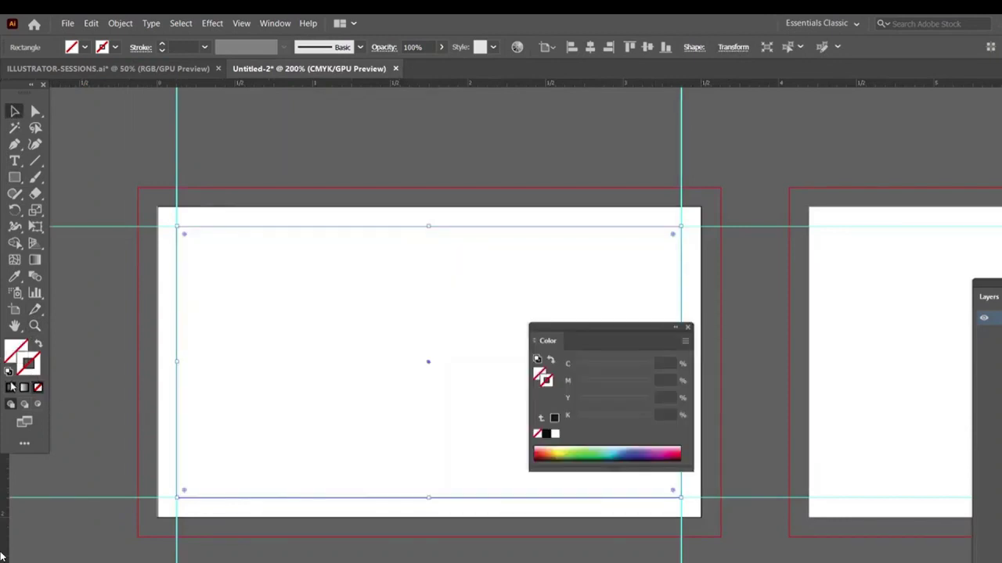
click(546, 433)
click(688, 327)
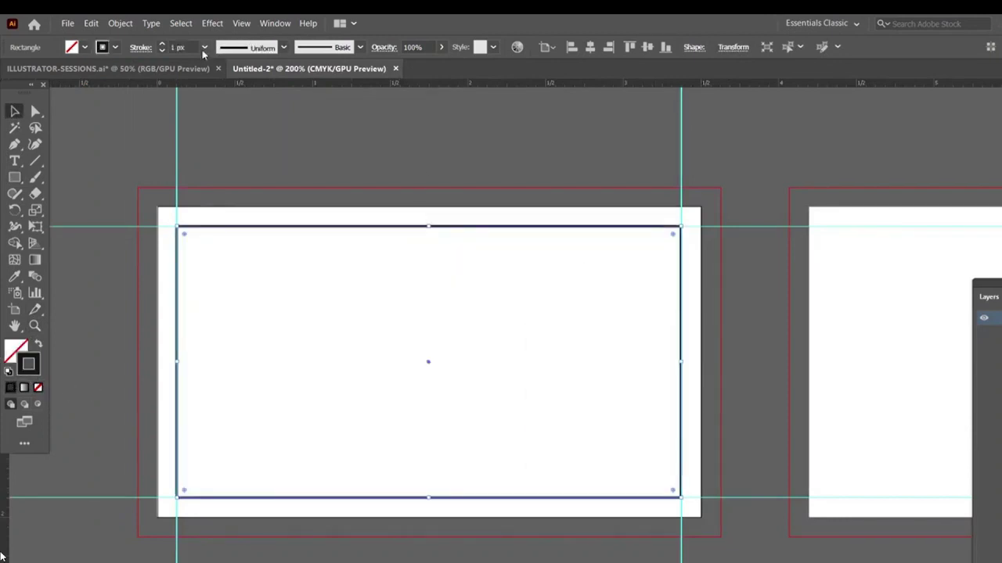
click(204, 47)
click(180, 61)
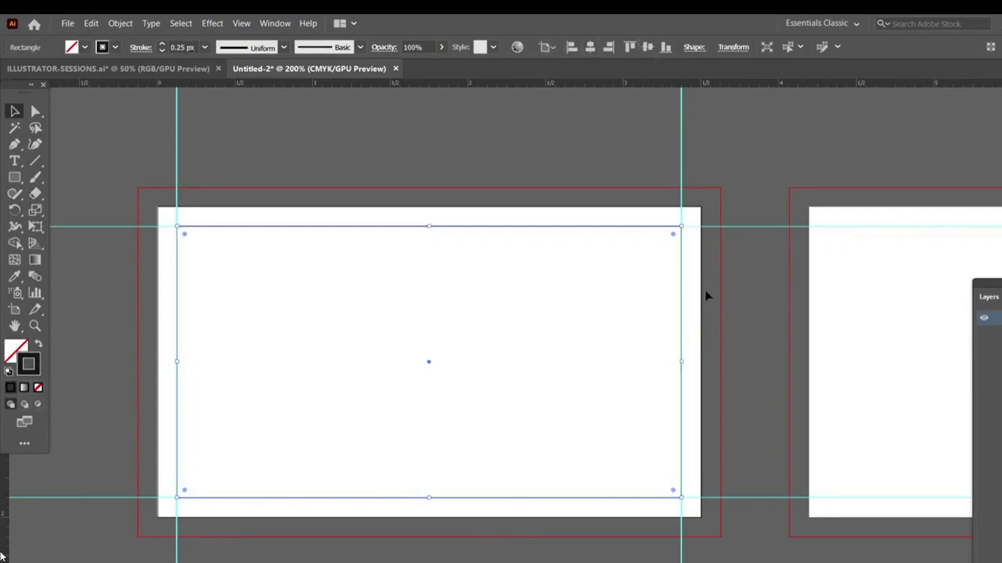
drag(706, 296, 463, 224)
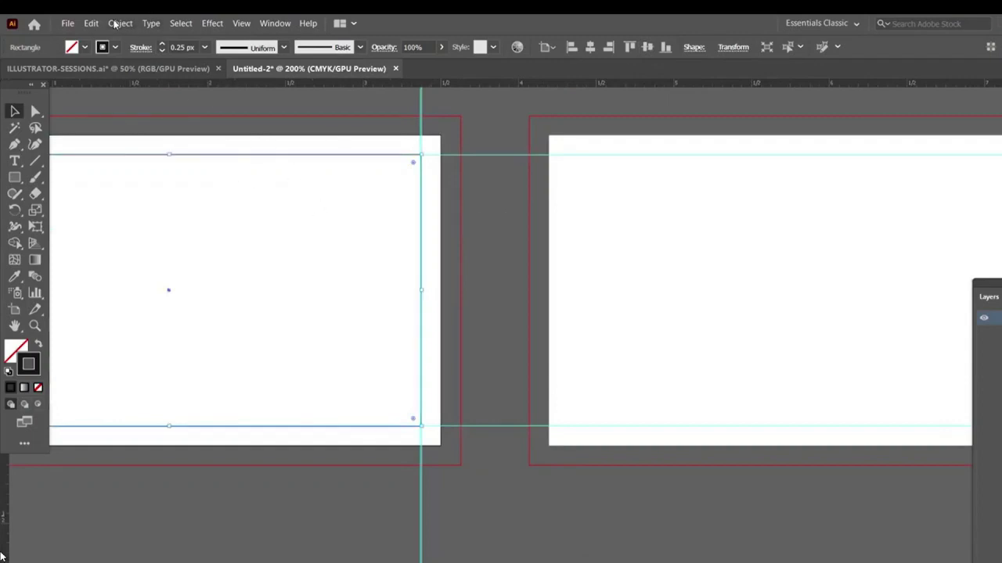
- Paste the thin outline rectangle on all artboards so the back card gets a matching outline
click(117, 24)
mouse_move(90, 23)
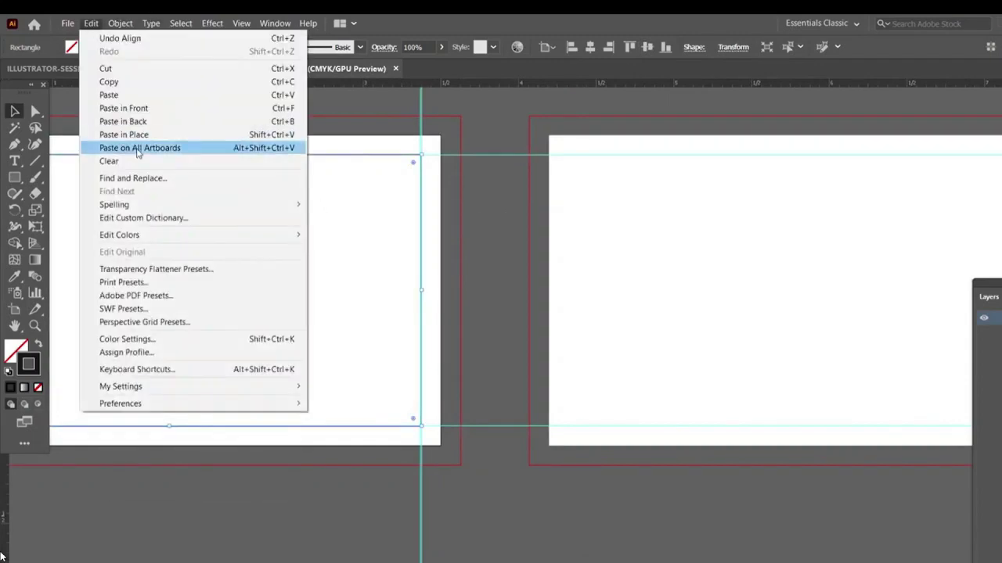
click(137, 148)
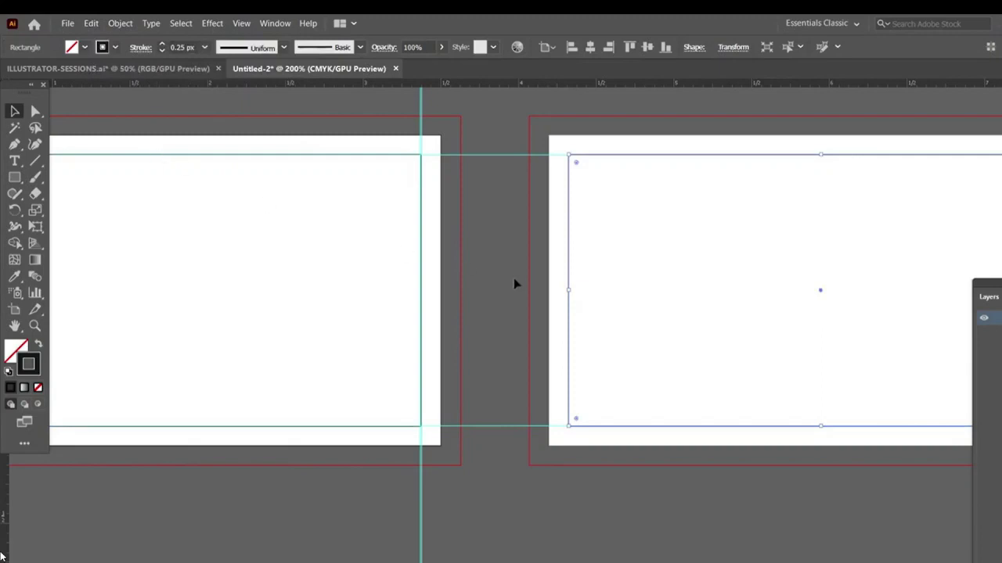
key(ctrl+minus)
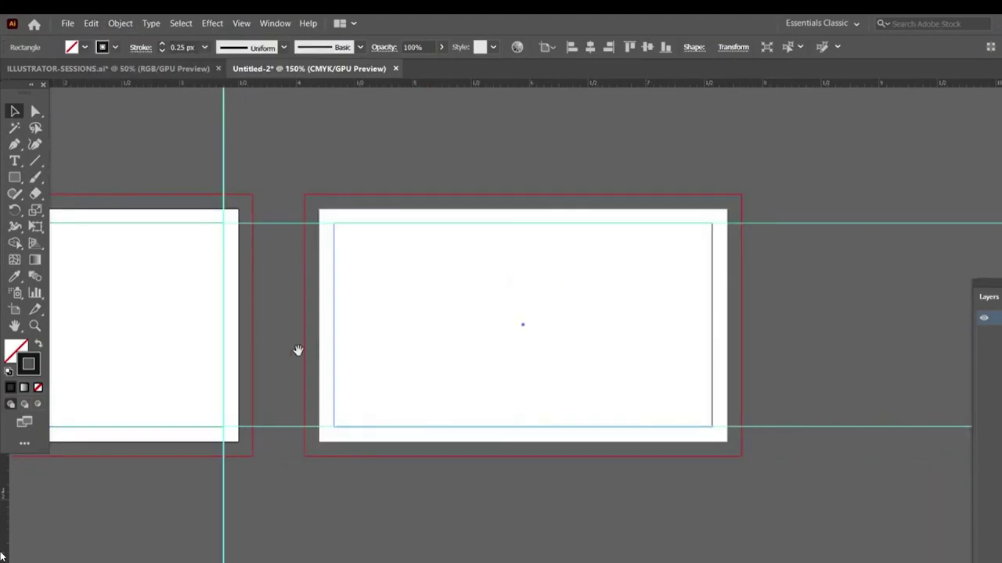
scroll(560, 266, left, 5)
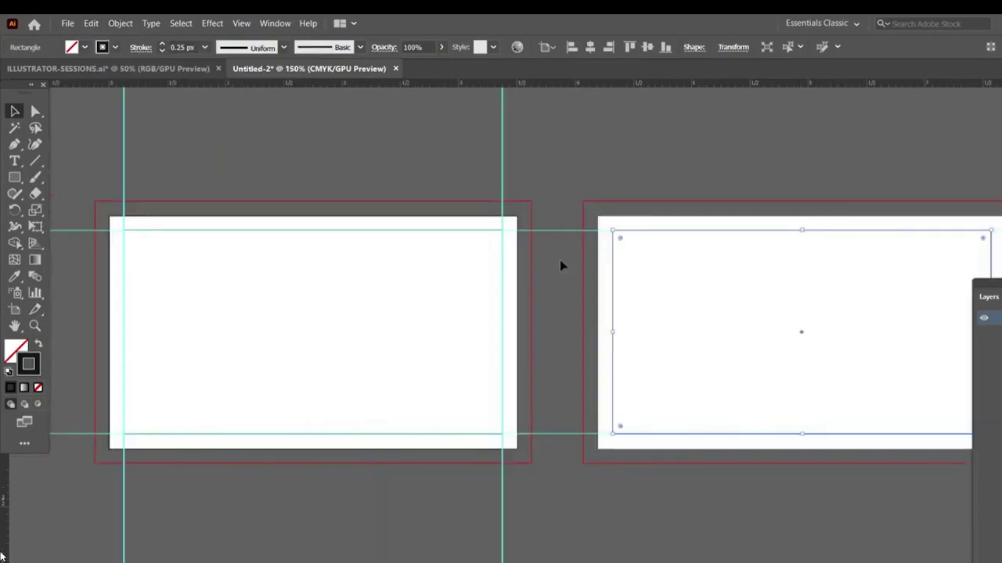
click(295, 436)
click(214, 231)
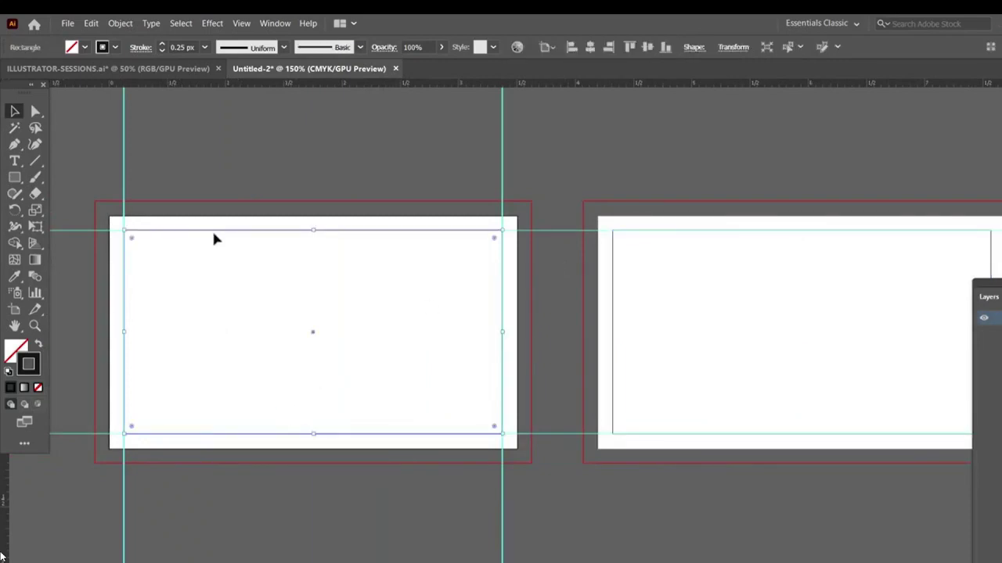
click(426, 399)
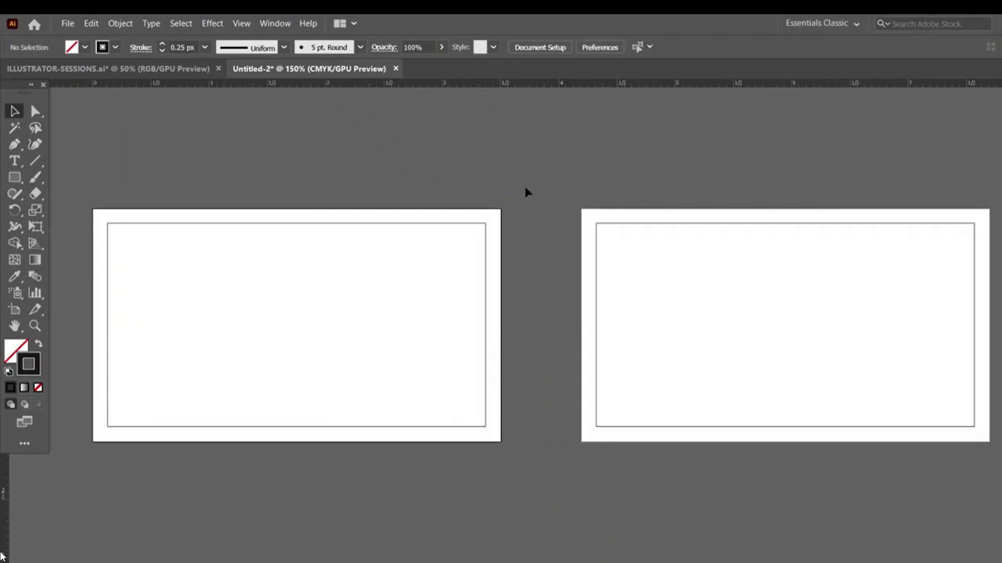
- Apply Effect > Crop Marks to the left card's outline rectangle
click(211, 24)
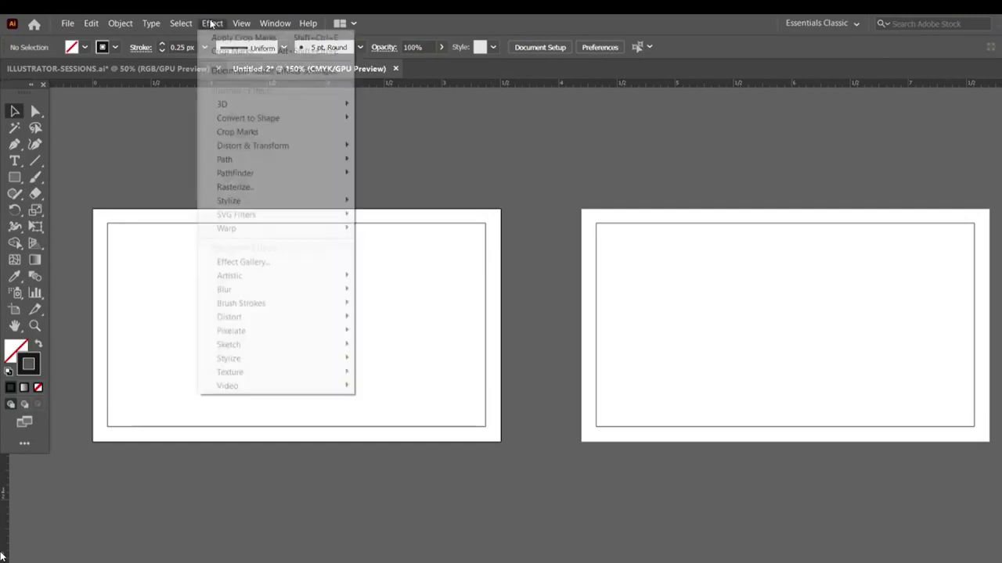
click(237, 132)
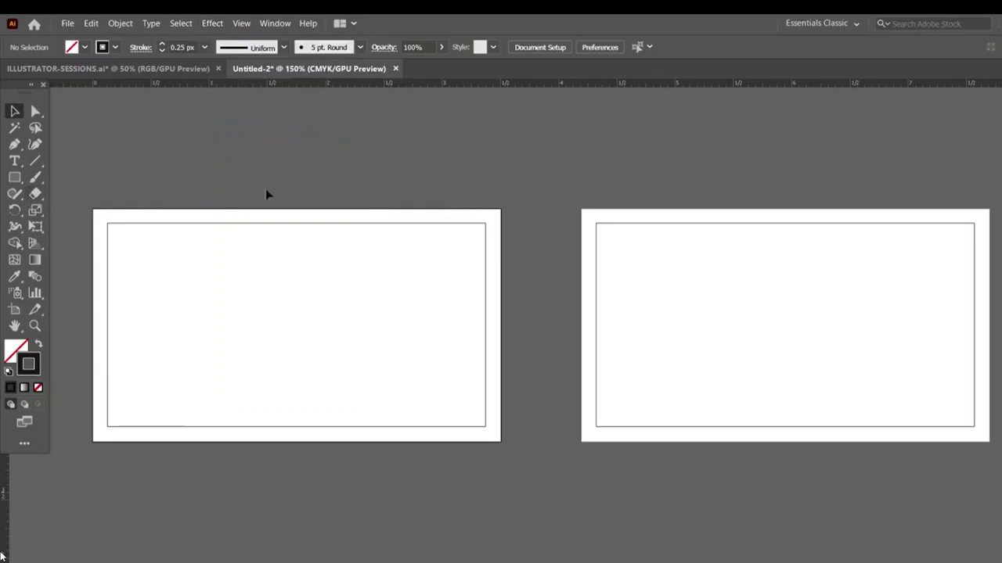
click(486, 339)
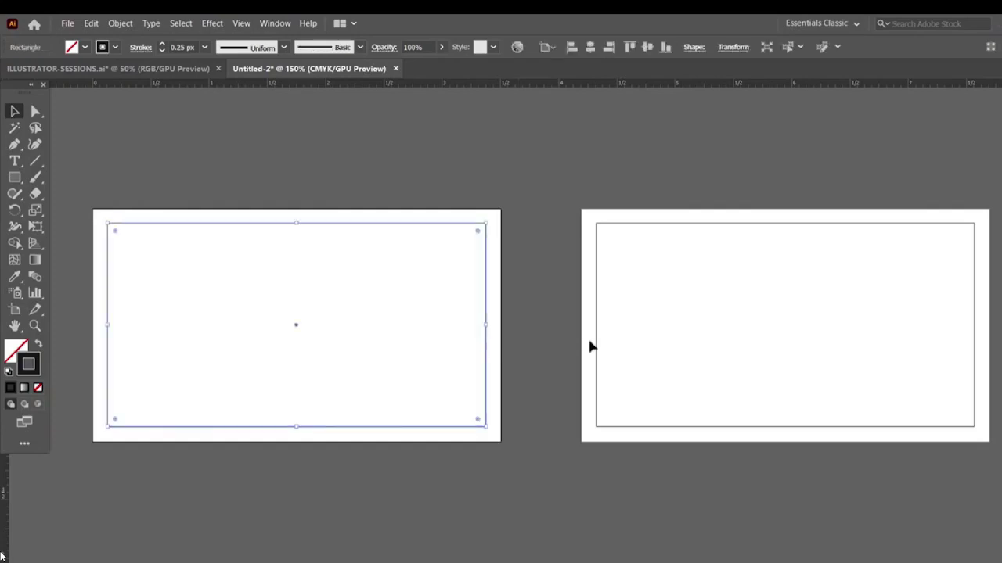
click(212, 24)
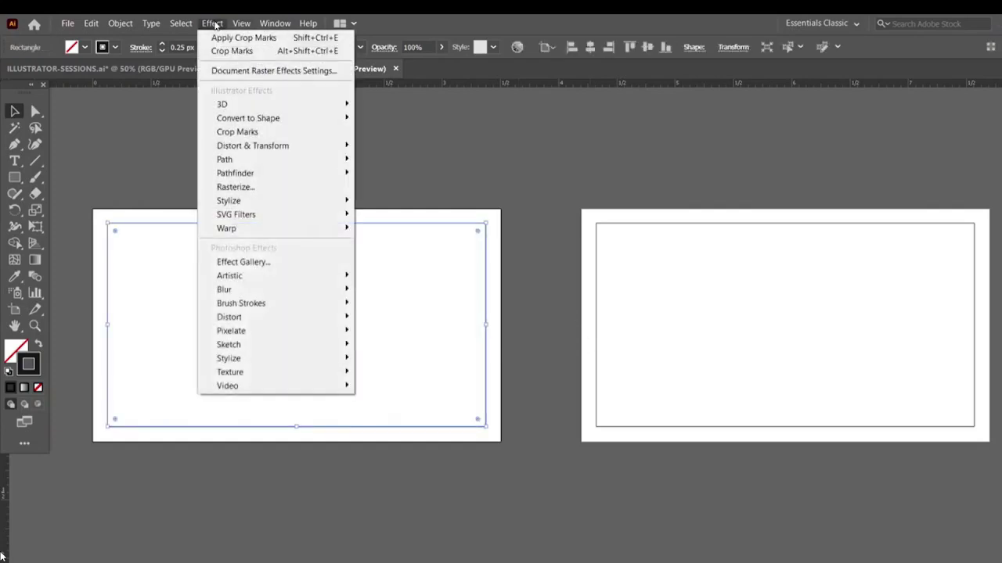
click(241, 132)
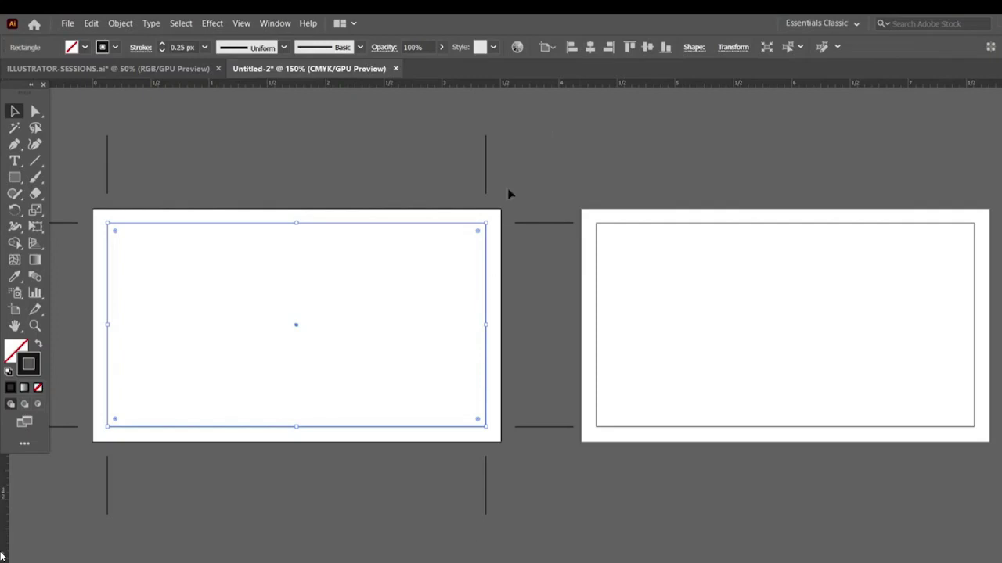
click(186, 220)
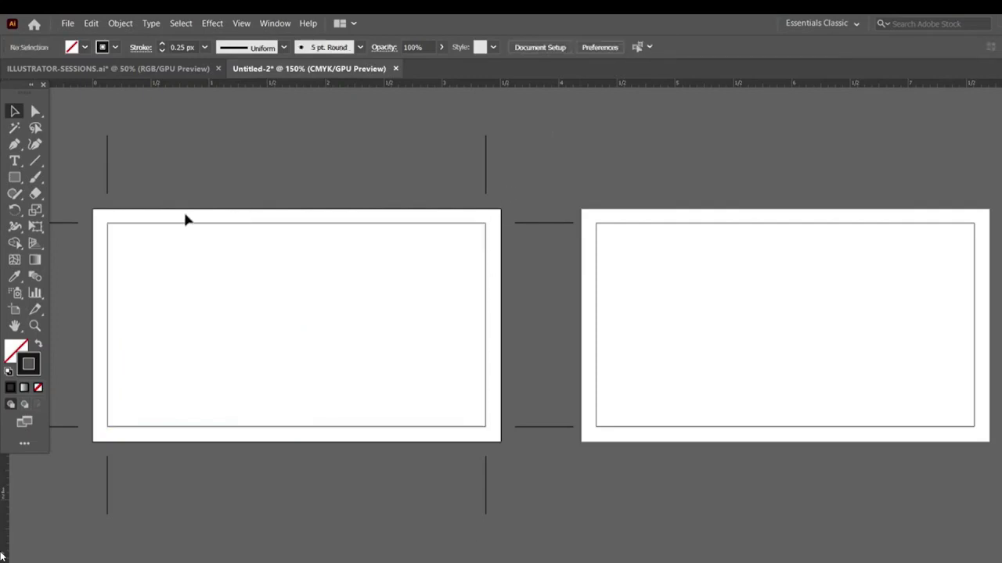
- Delete the crop-marked rectangle, then undo to restore it
click(412, 224)
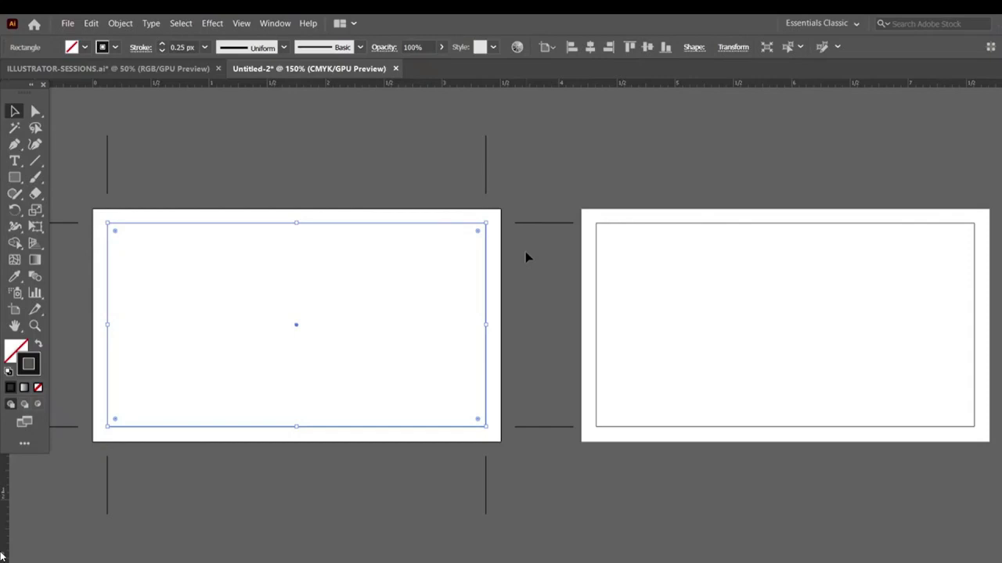
key(Delete)
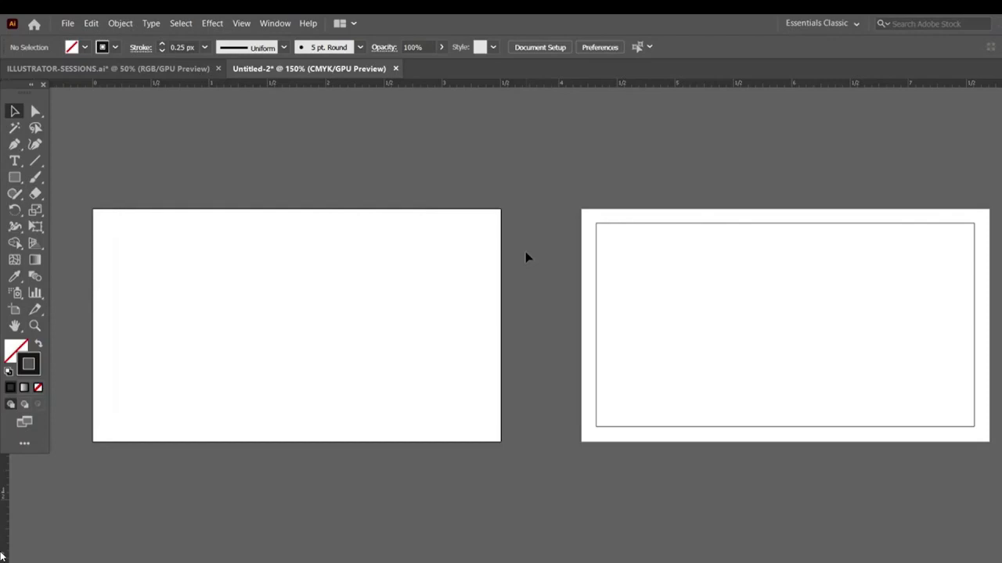
key(ctrl+z)
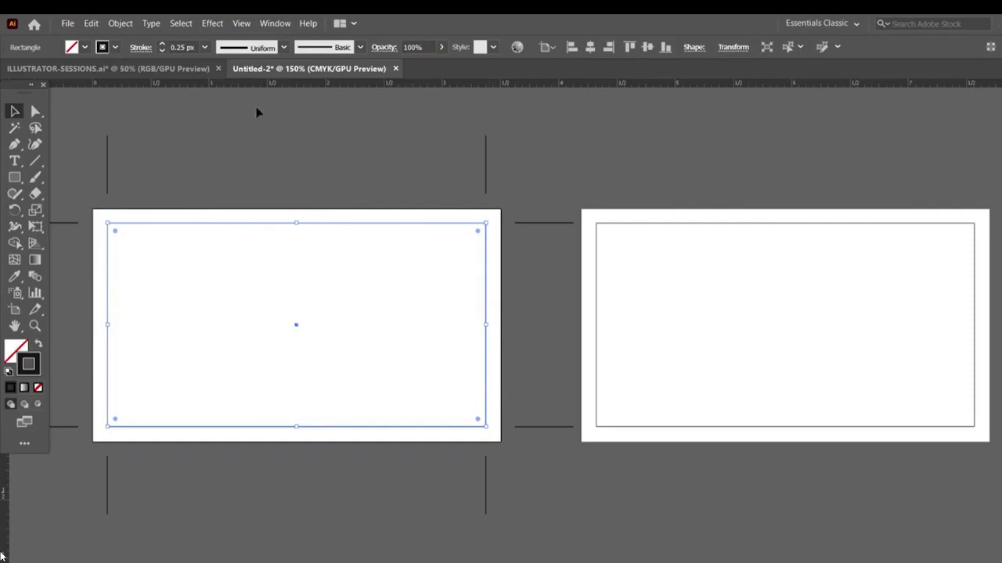
- Make a non-uniform scaled copy of the rectangle at 103% horizontal and 105% vertical
click(122, 26)
mouse_move(142, 38)
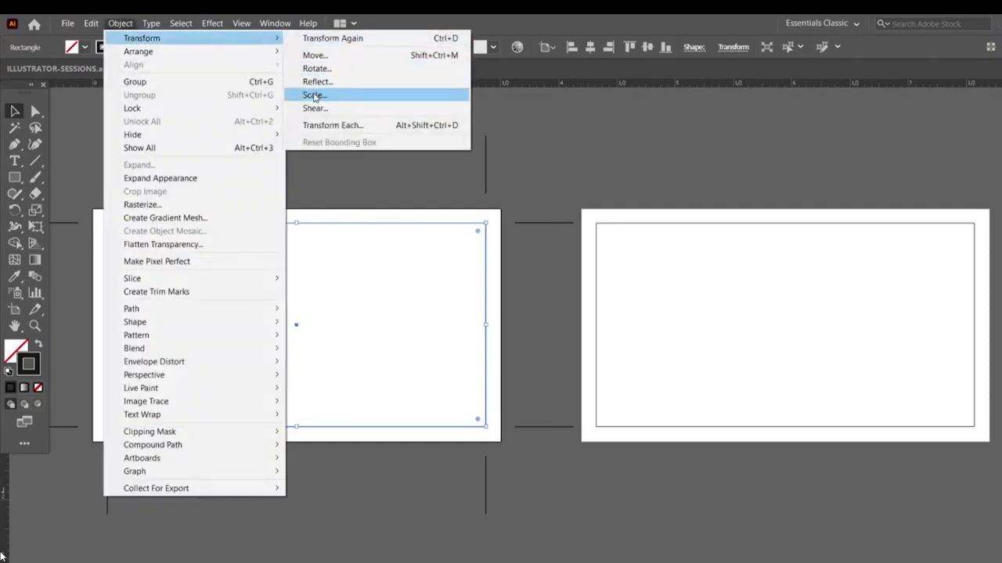
click(315, 95)
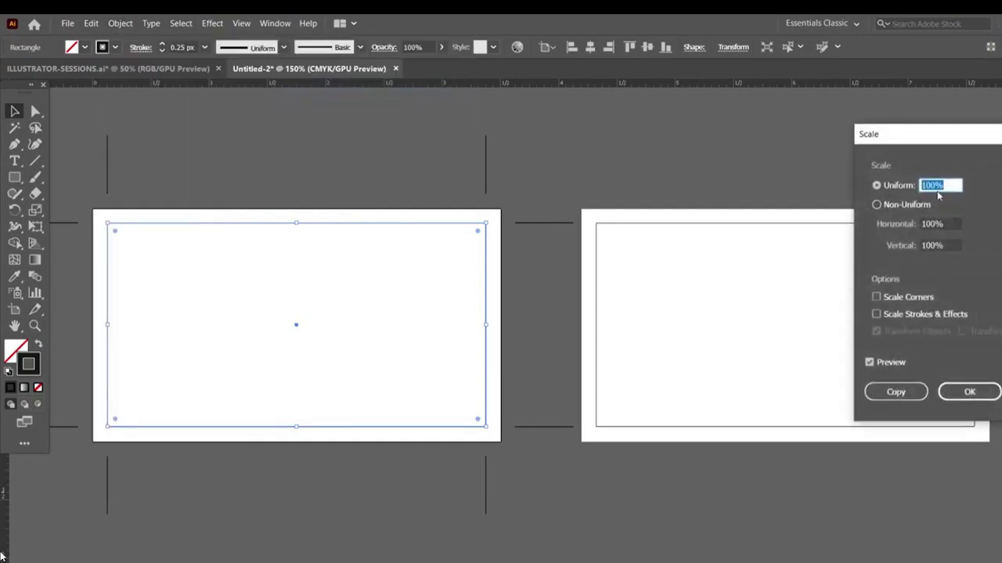
click(876, 205)
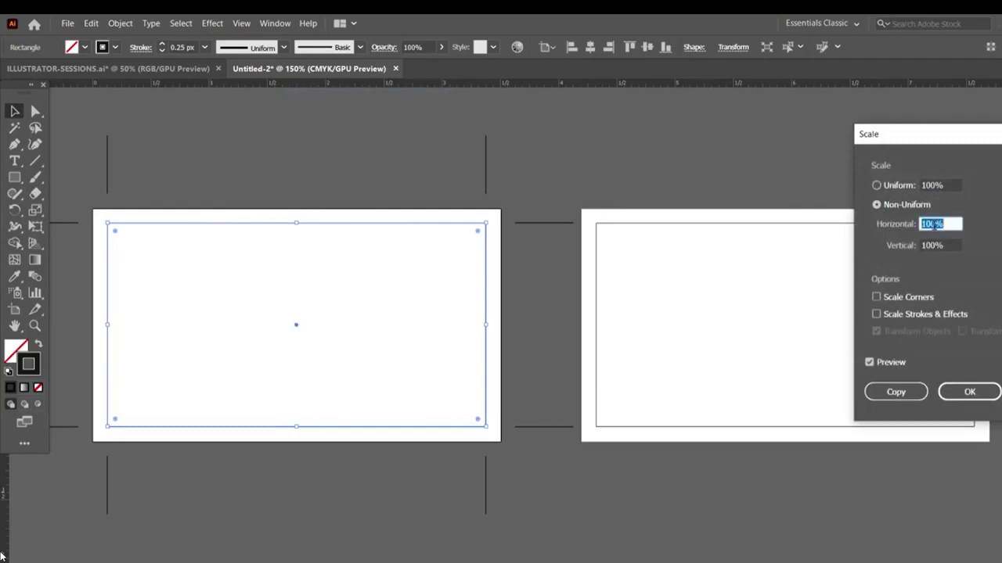
text(103)
key(Tab)
text(105)
key(Tab)
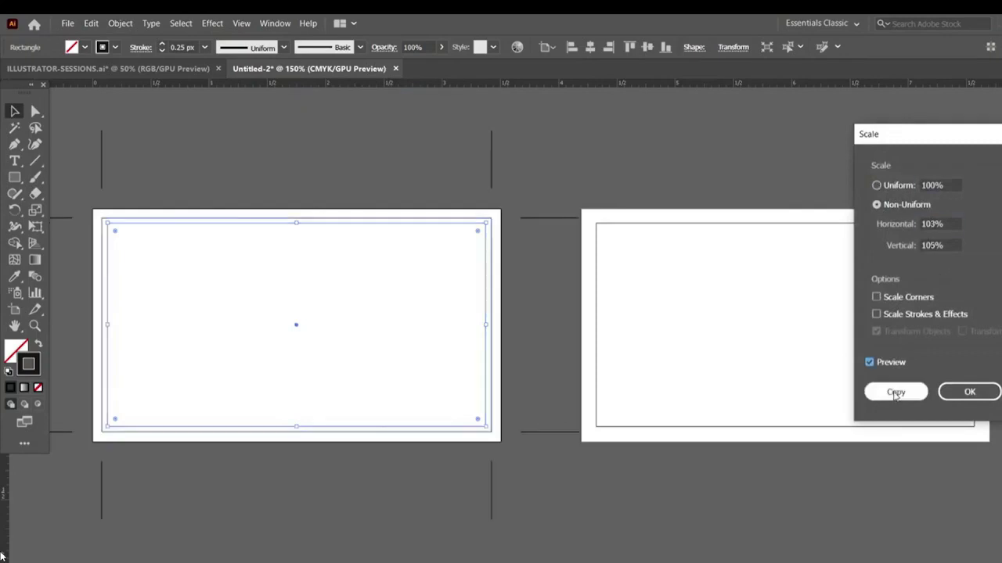
click(894, 393)
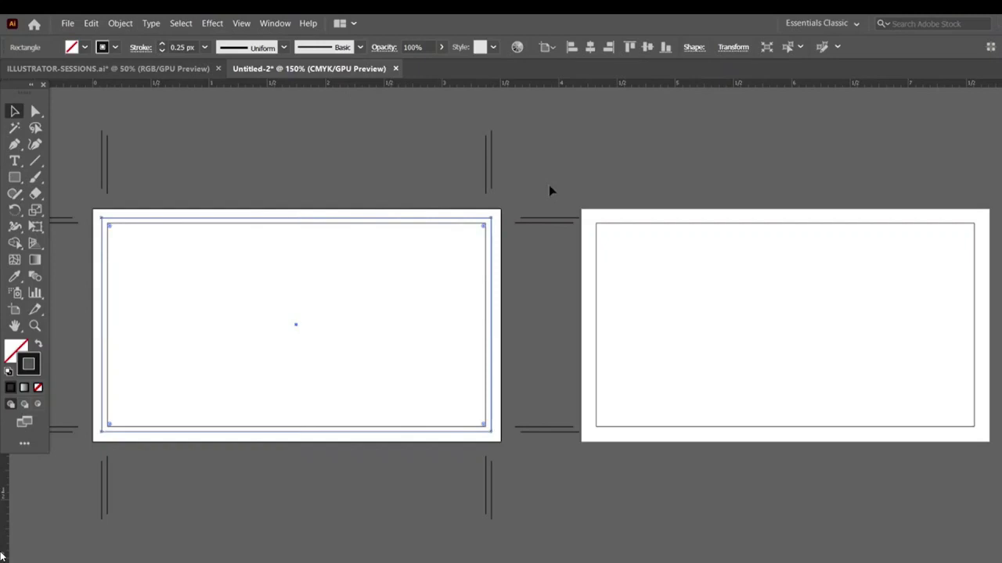
- Undo the enlarged copy and reselect the original rectangle on the left card
key(ctrl+z)
key(ctrl+z)
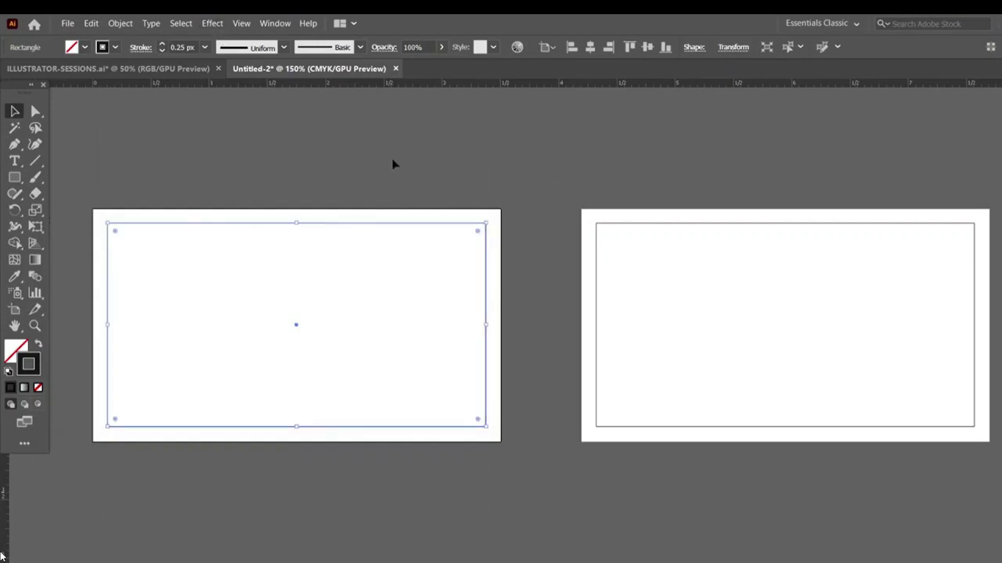
click(410, 190)
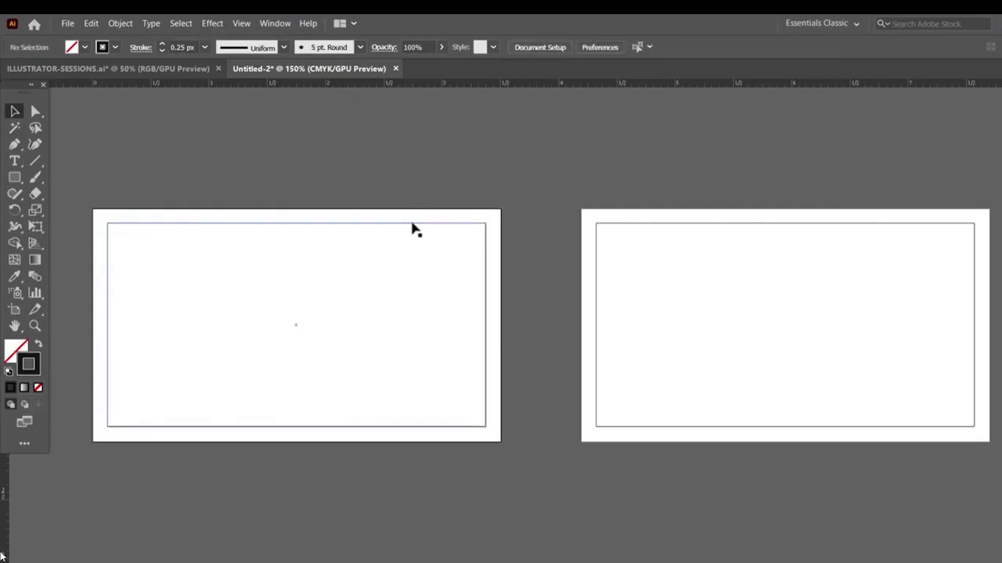
click(413, 225)
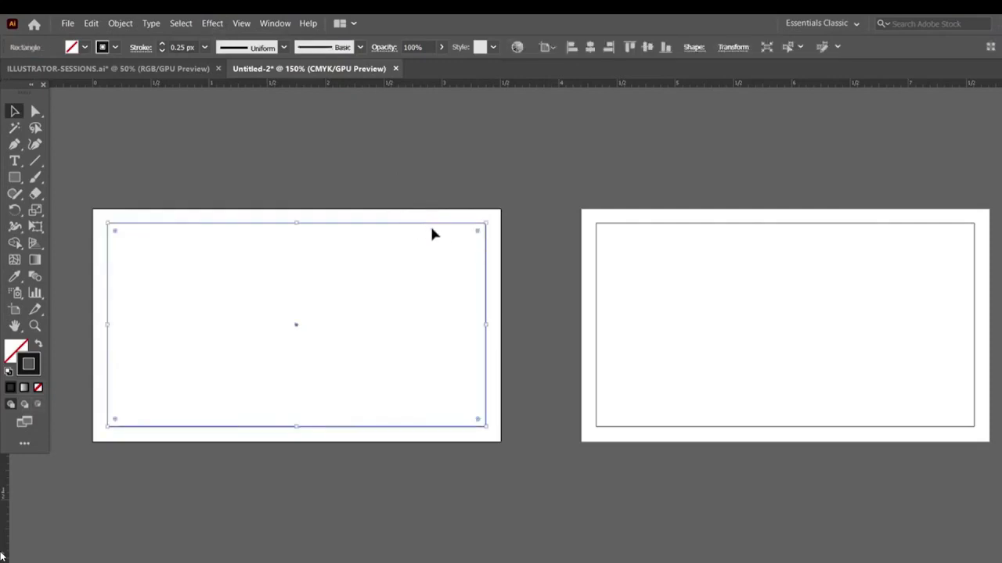
- Apply Effect > Crop Marks to the selected left-card rectangle
click(212, 22)
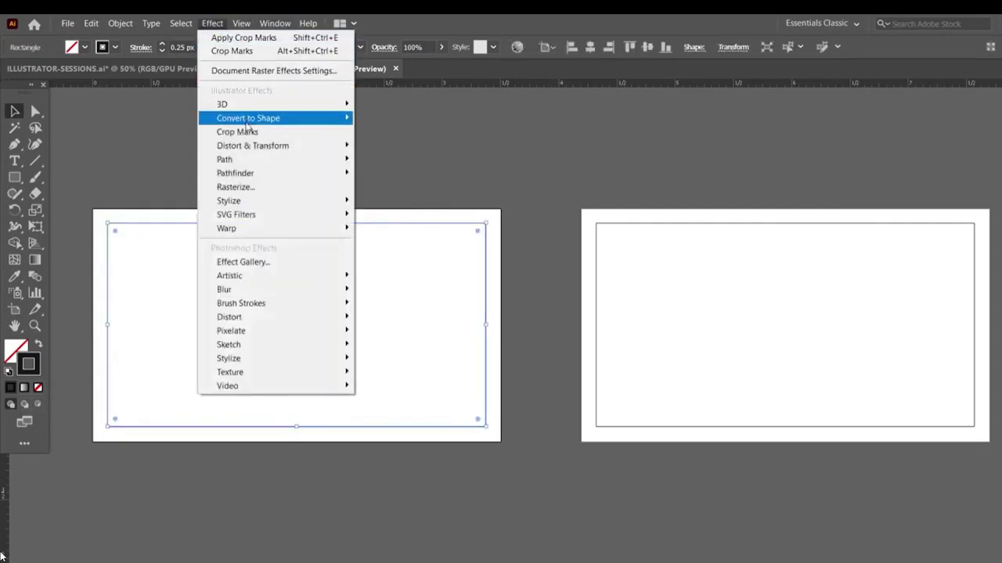
click(120, 23)
key(Escape)
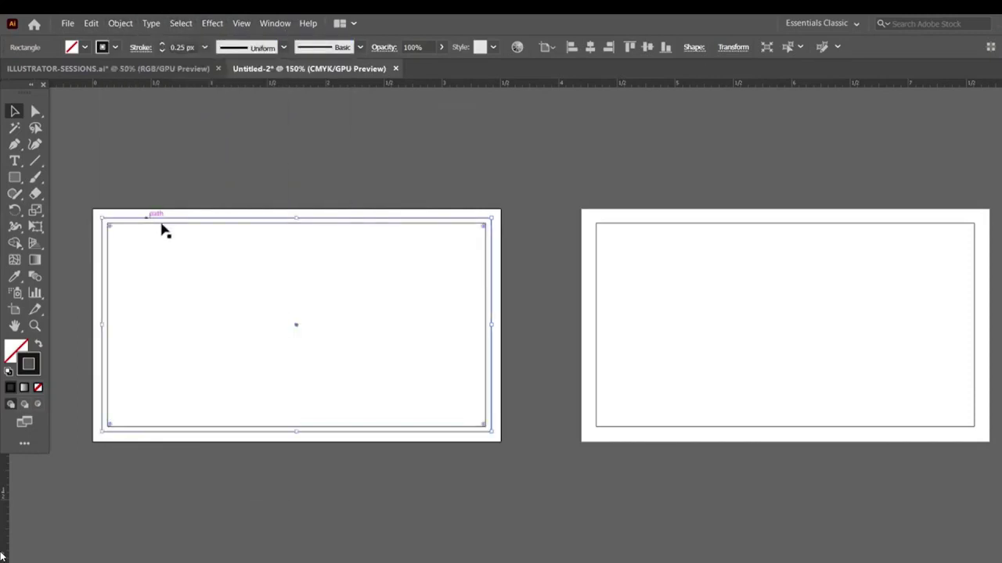
click(213, 24)
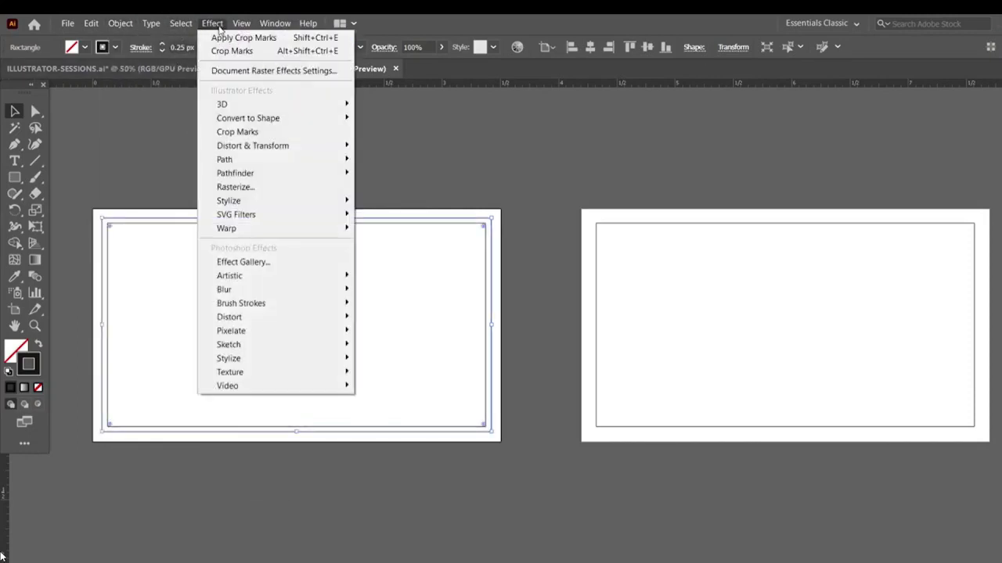
click(239, 131)
click(479, 256)
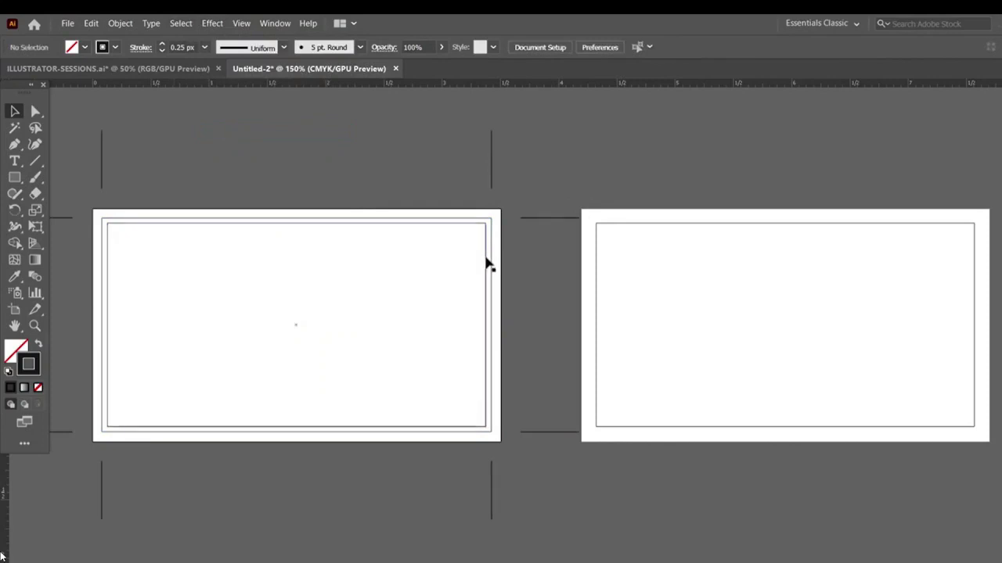
- Reselect the crop-marked rectangle and set its stroke to None
click(186, 223)
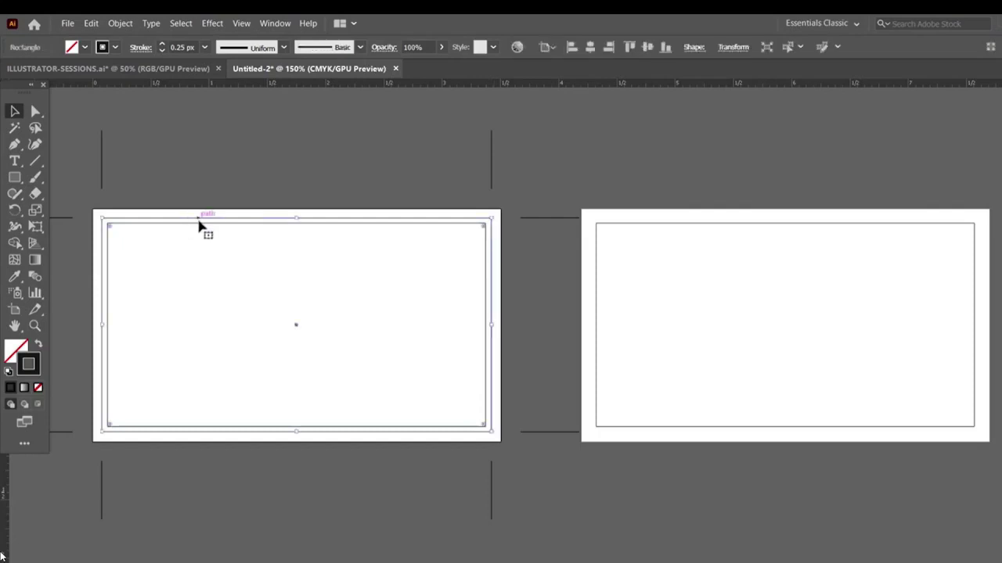
click(317, 267)
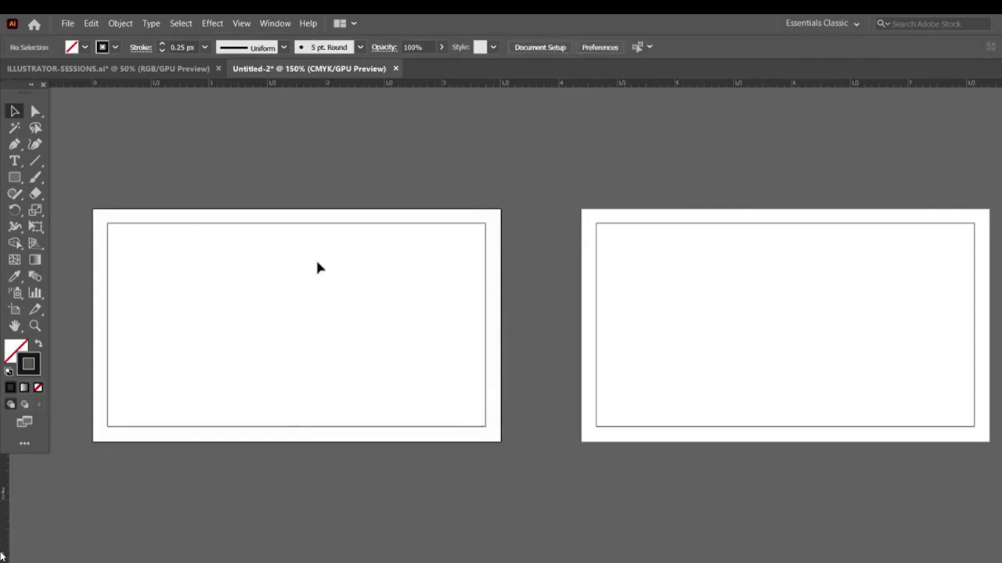
key(ctrl+z)
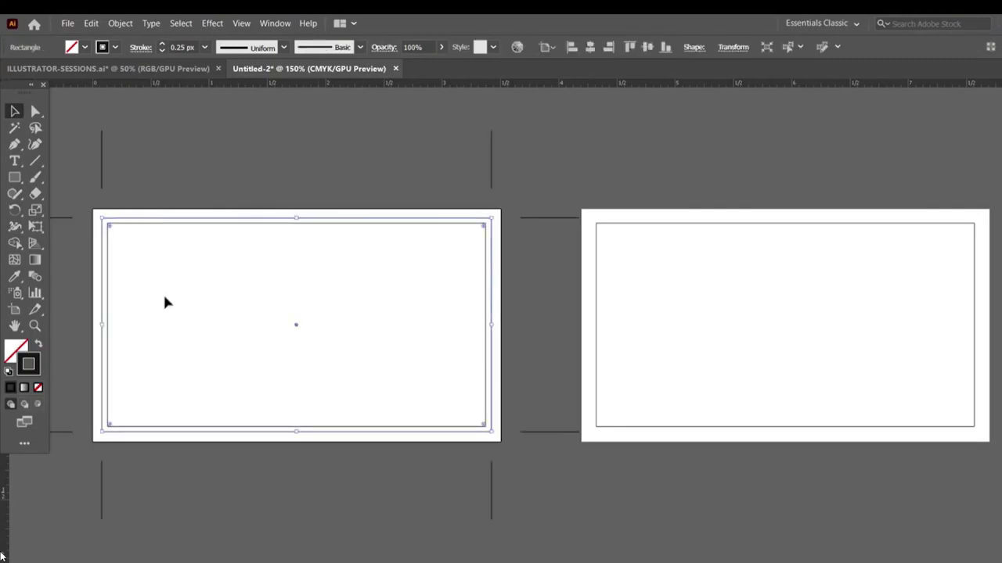
click(38, 387)
click(333, 205)
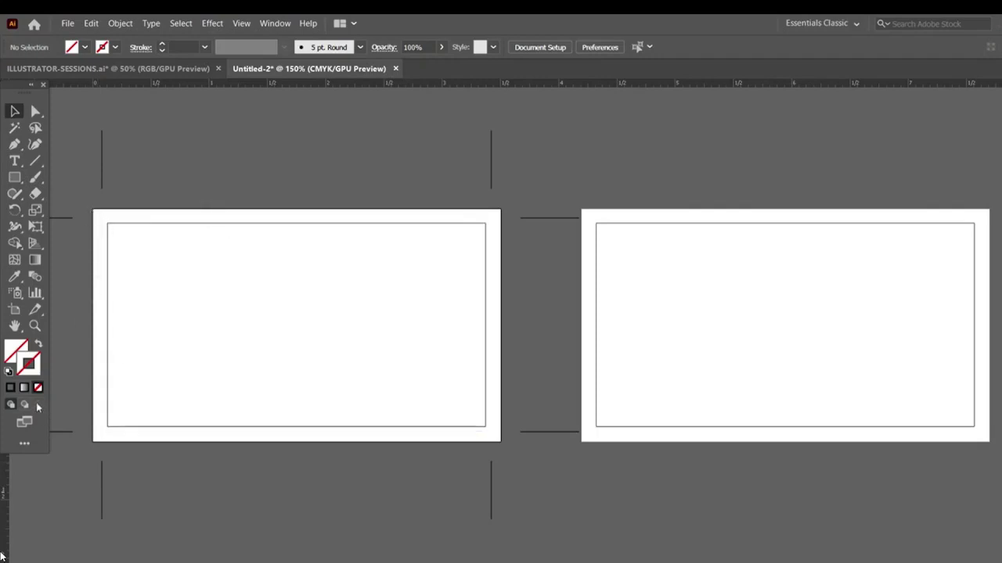
- Give the left card's invisible outer rectangle a black 0.5 px stroke
click(10, 388)
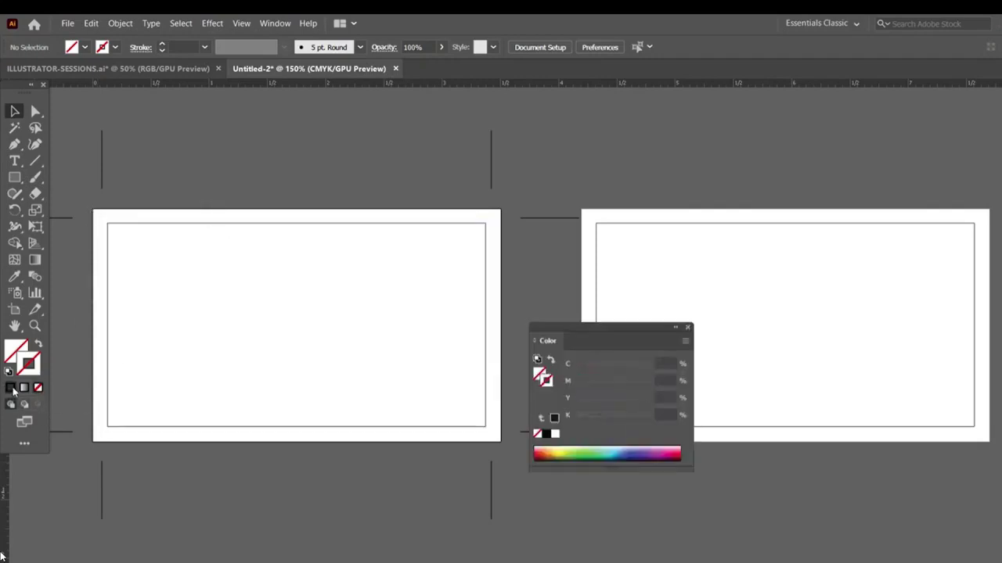
click(103, 338)
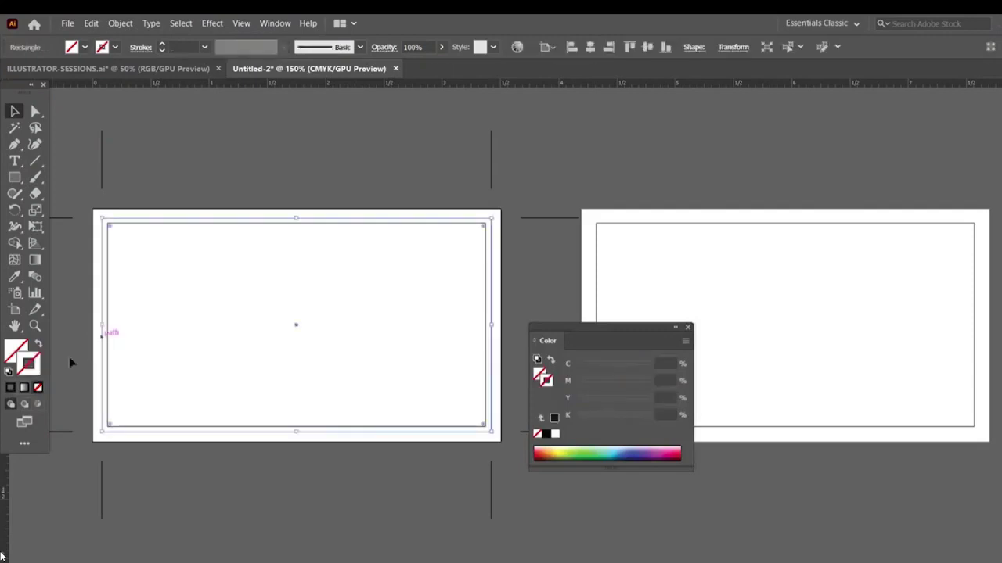
click(204, 47)
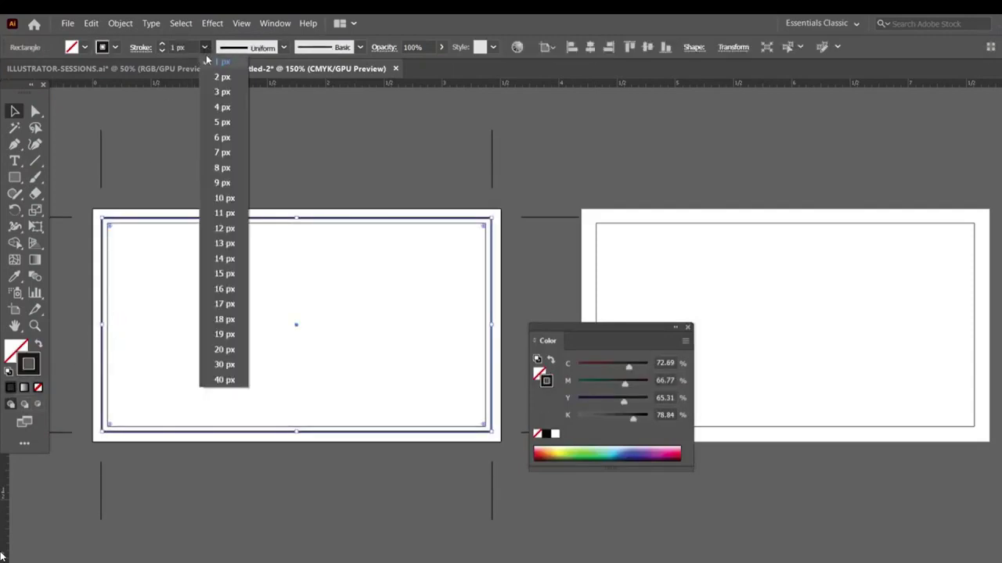
click(170, 48)
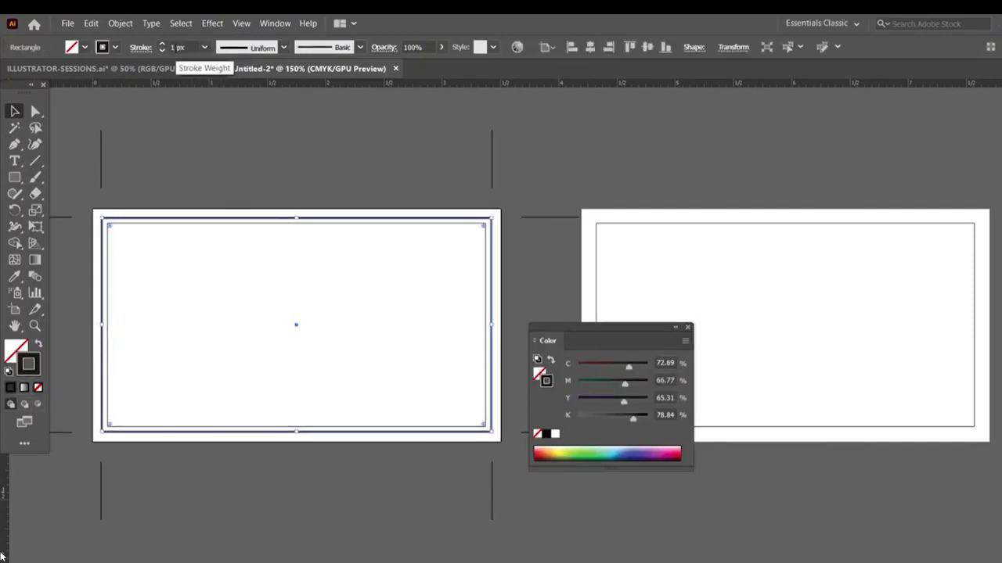
click(162, 51)
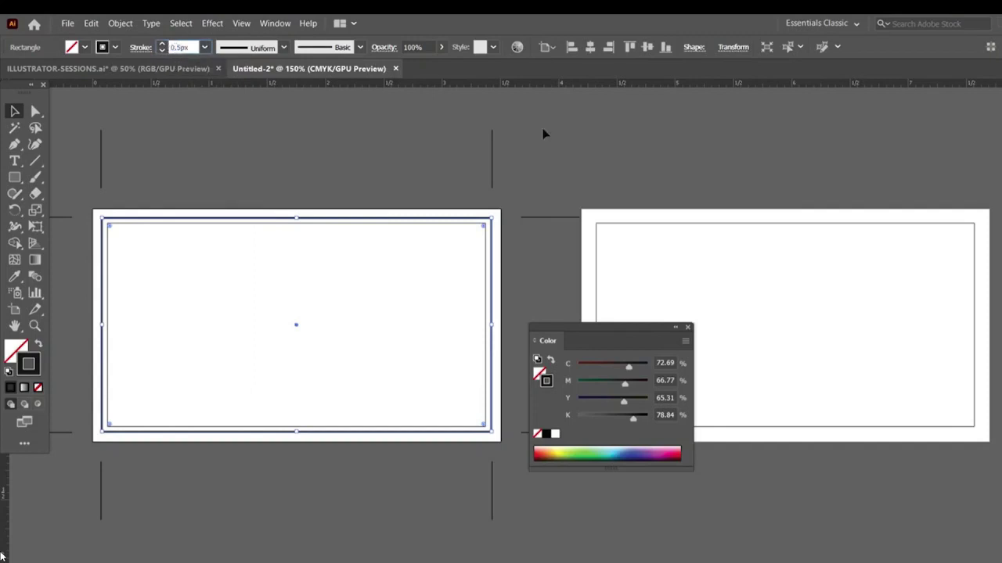
key(Return)
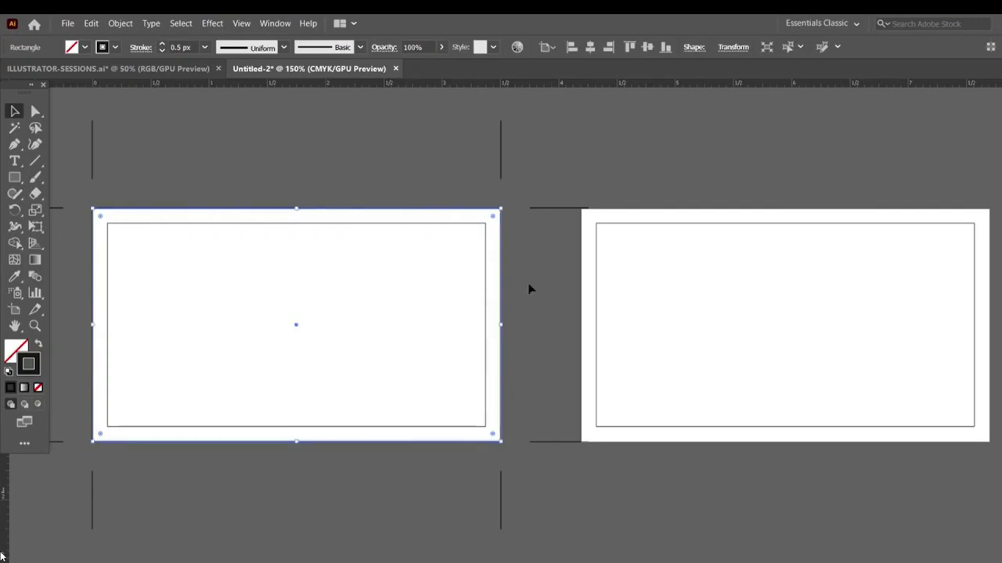
- Paste the outer border rectangle in place on the right card with Edit > Paste in Place
click(587, 286)
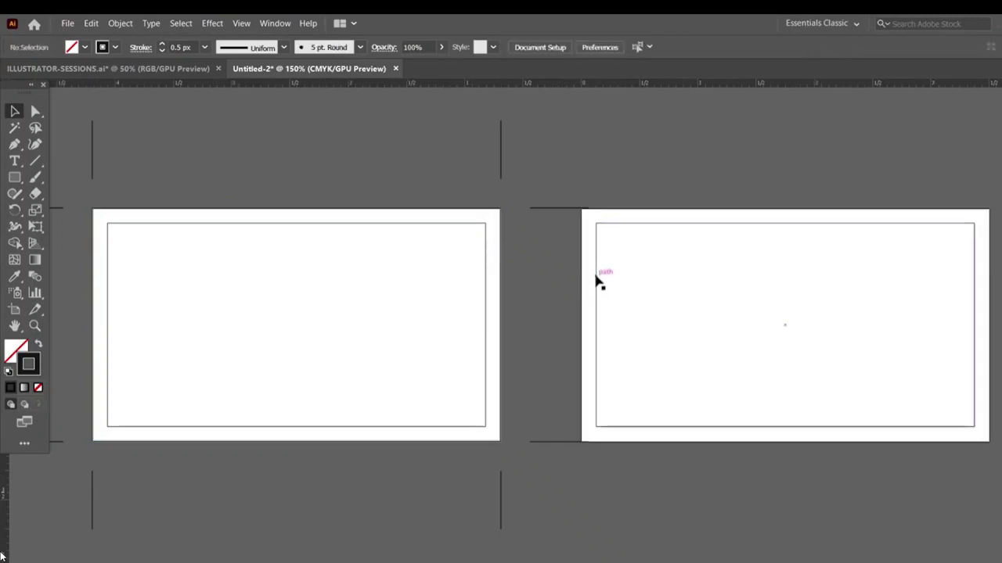
key(ctrl+v)
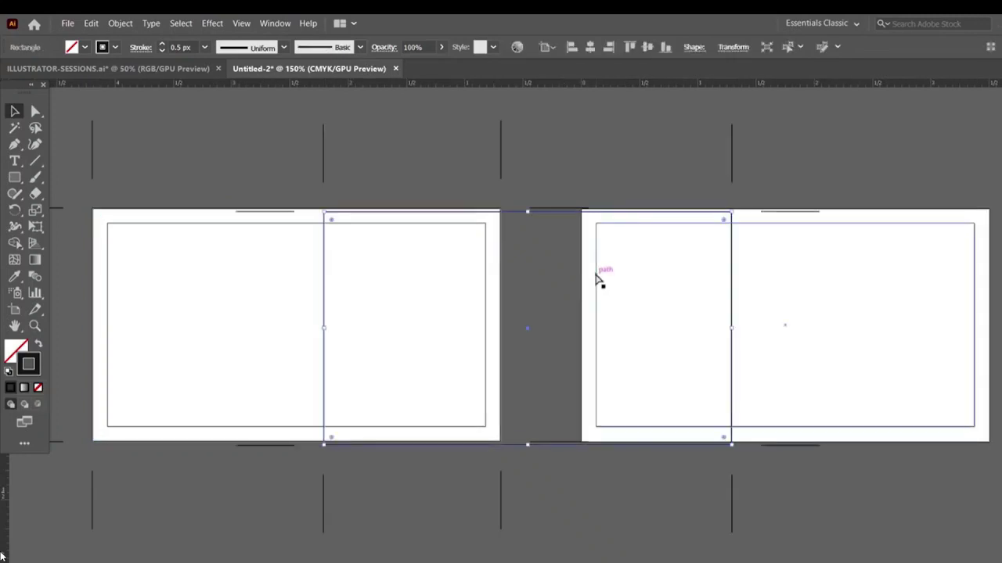
key(ctrl+z)
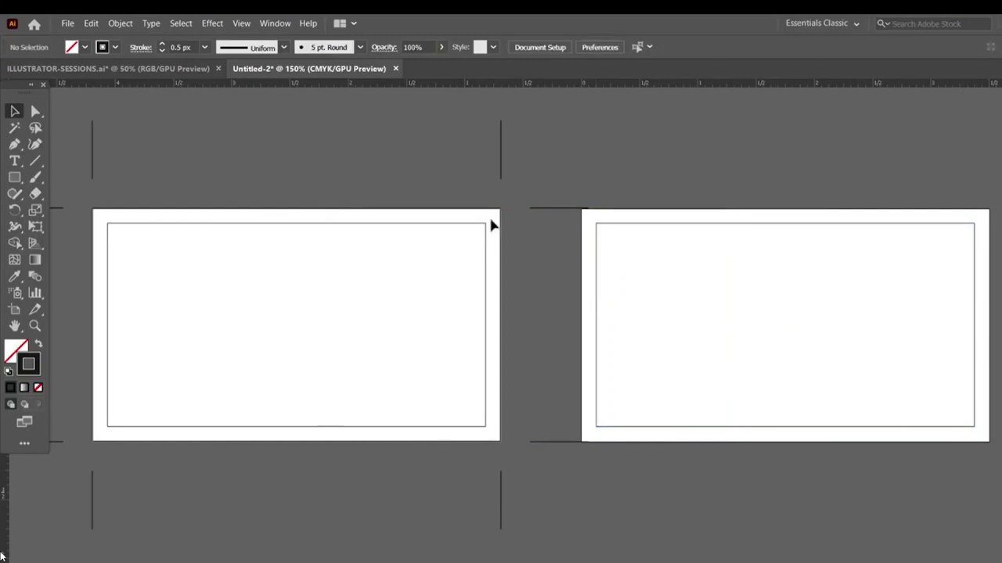
click(95, 24)
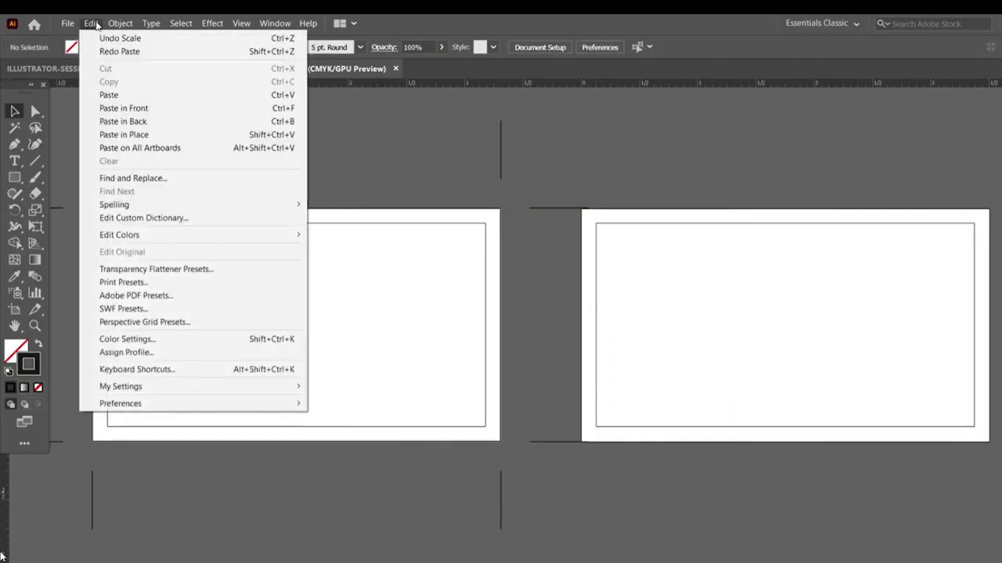
click(141, 136)
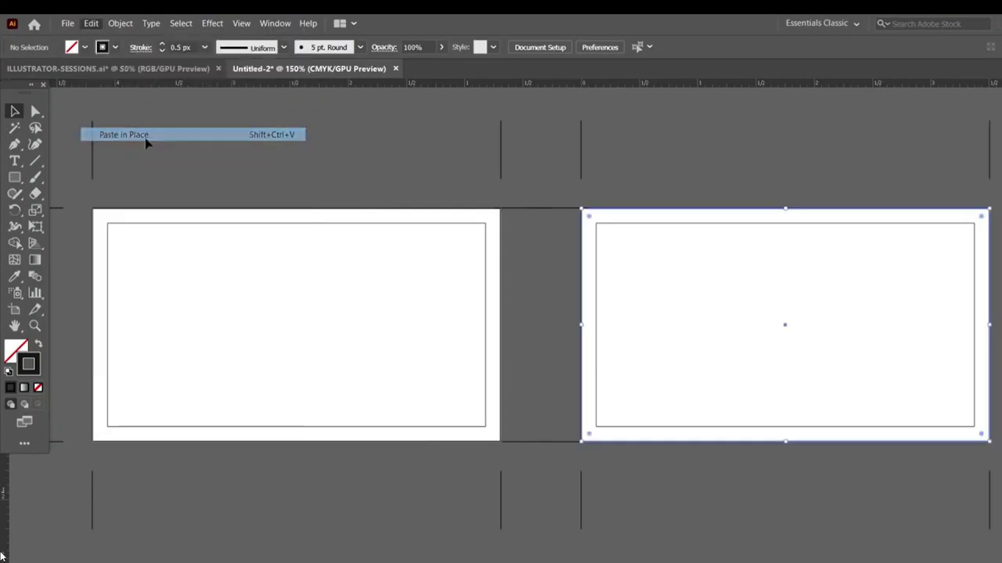
- Select the leftover object at the left card's edge and delete it
click(465, 325)
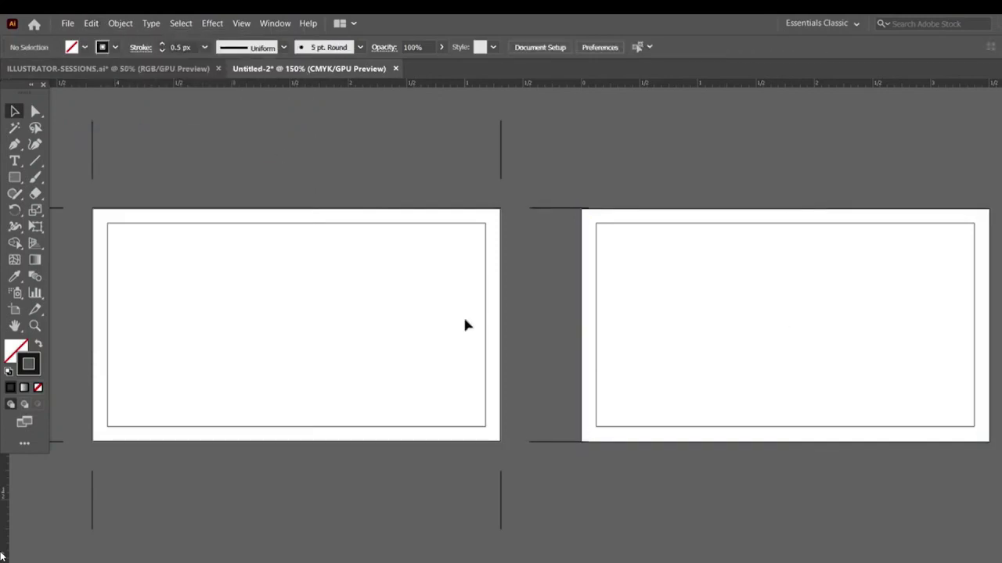
click(504, 308)
key(Delete)
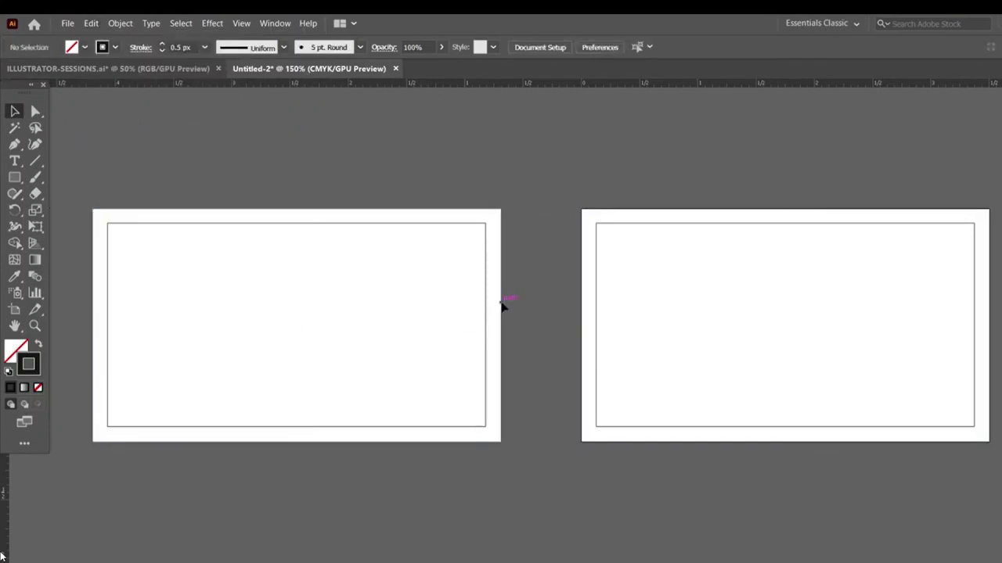
click(68, 22)
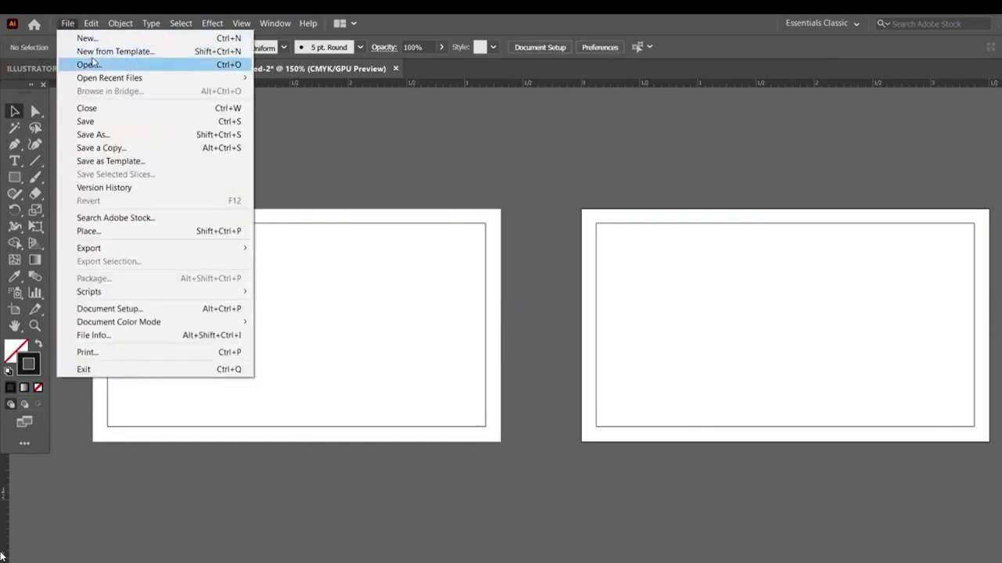
- Create Untitled-3 from the Business Cards blank template as a reference document
click(118, 52)
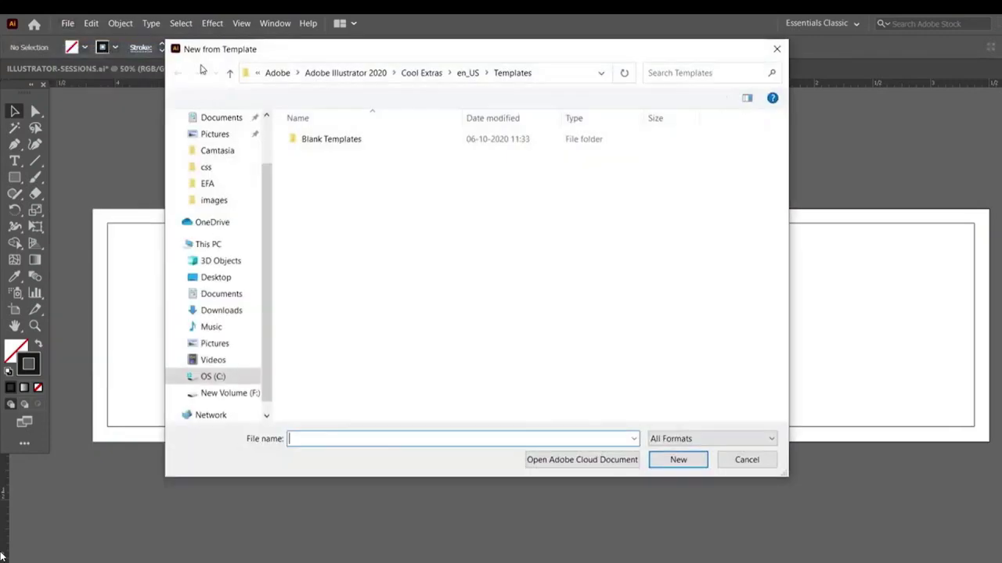
double_click(329, 139)
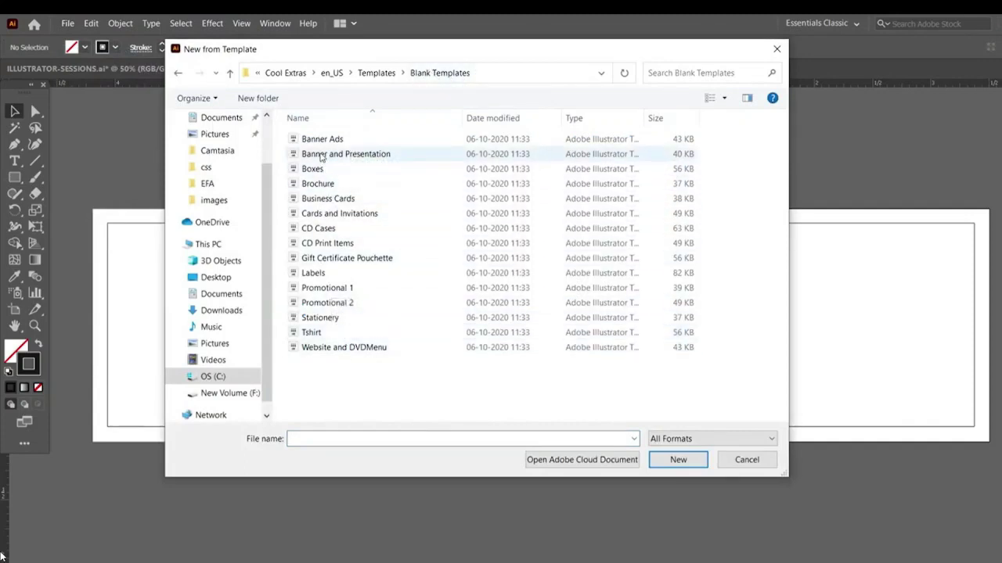
click(325, 199)
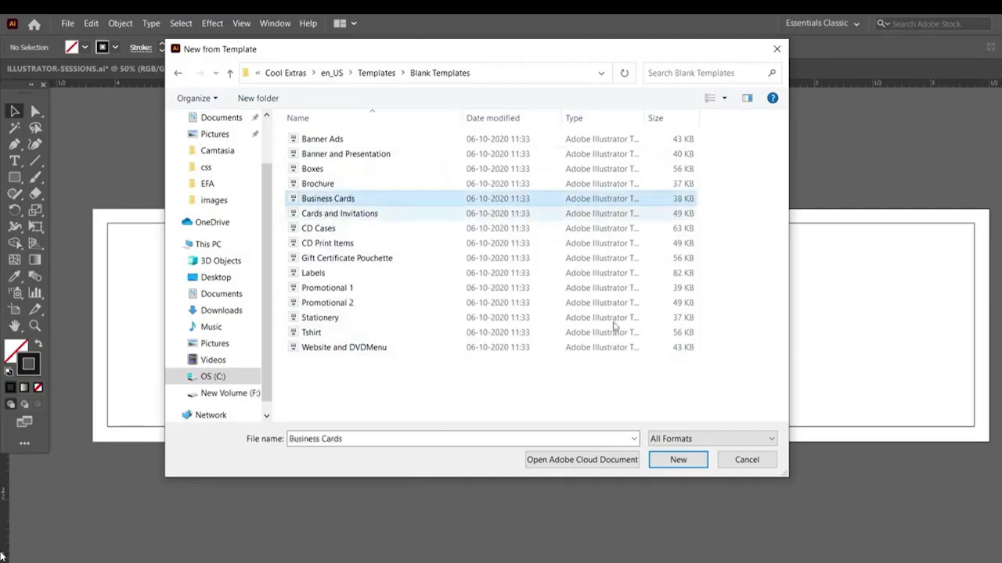
click(689, 461)
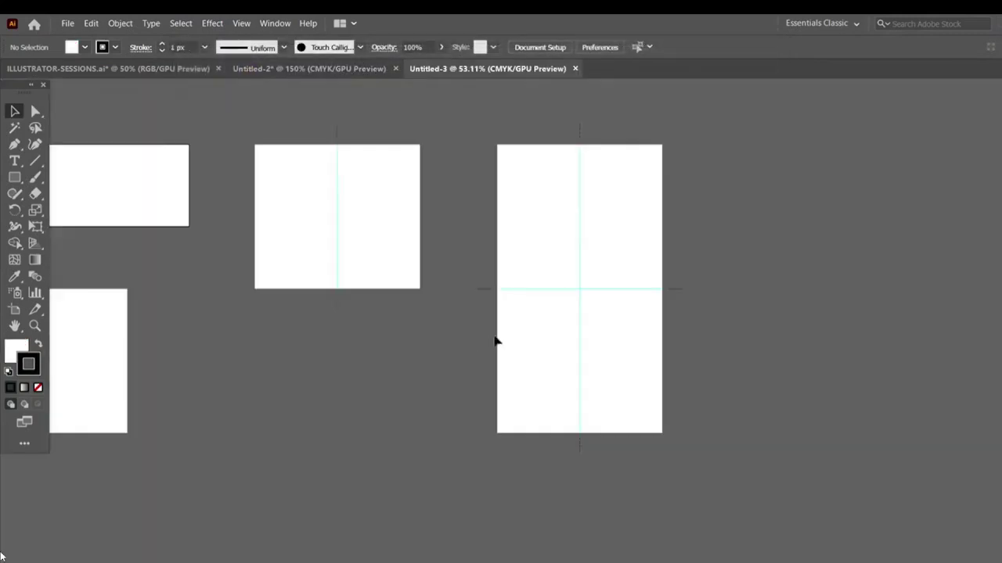
key(ctrl+f)
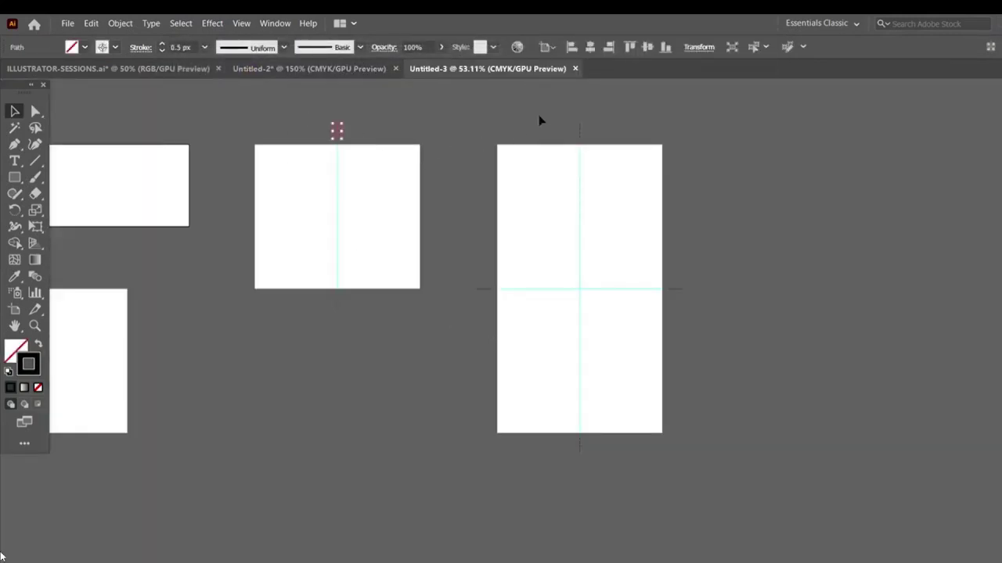
key(ctrl+f)
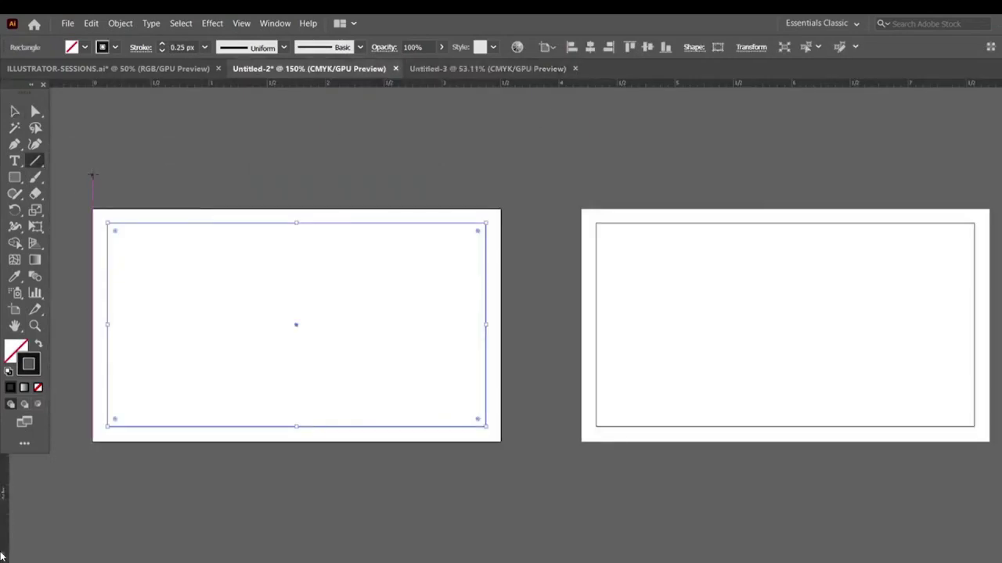
- Draw a short vertical and a horizontal line meeting at a corner beside the card
drag(92, 179, 91, 201)
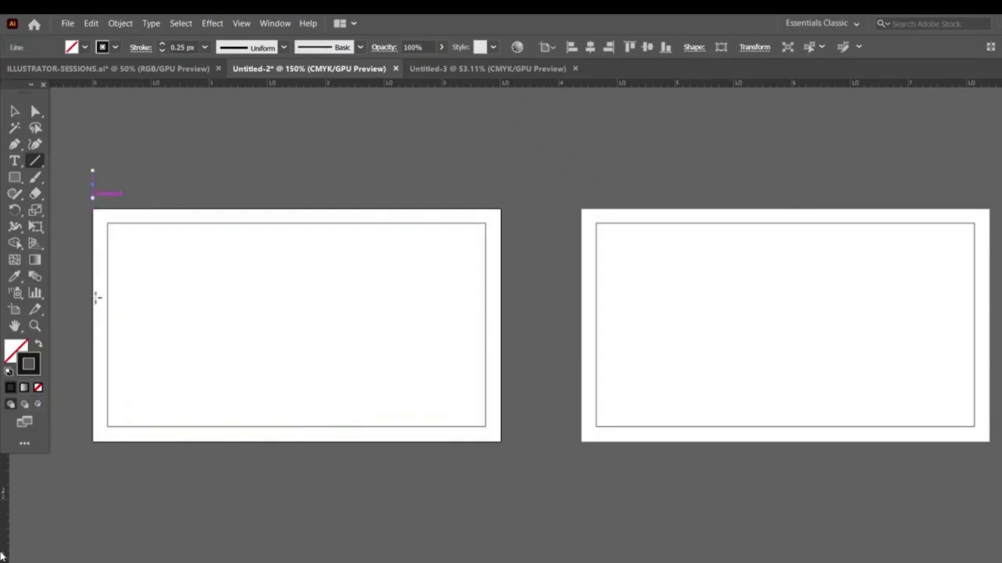
drag(264, 321, 421, 327)
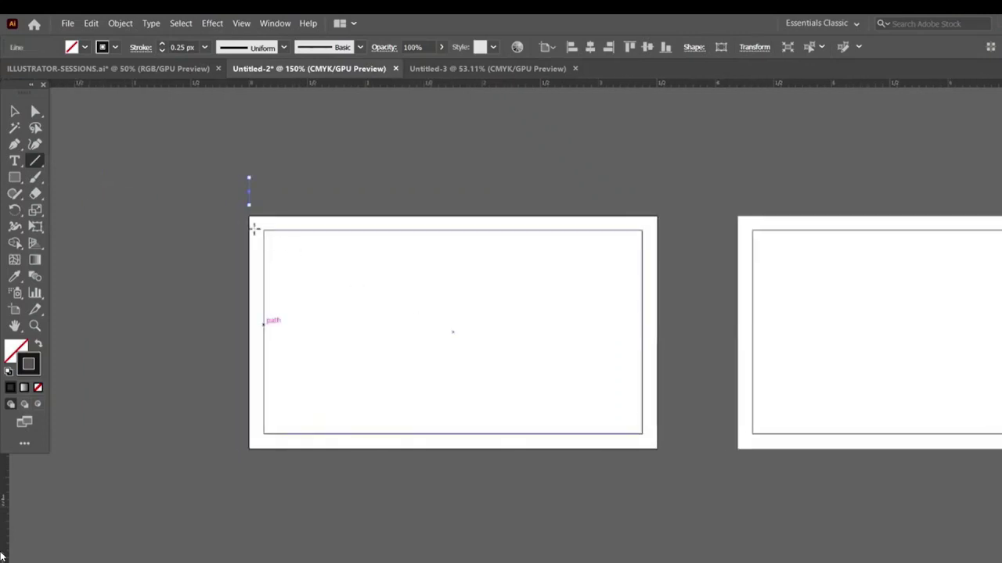
key(ctrl+equal)
key(ctrl+equal)
key(ctrl+equal)
key(ctrl+equal)
key(ctrl+equal)
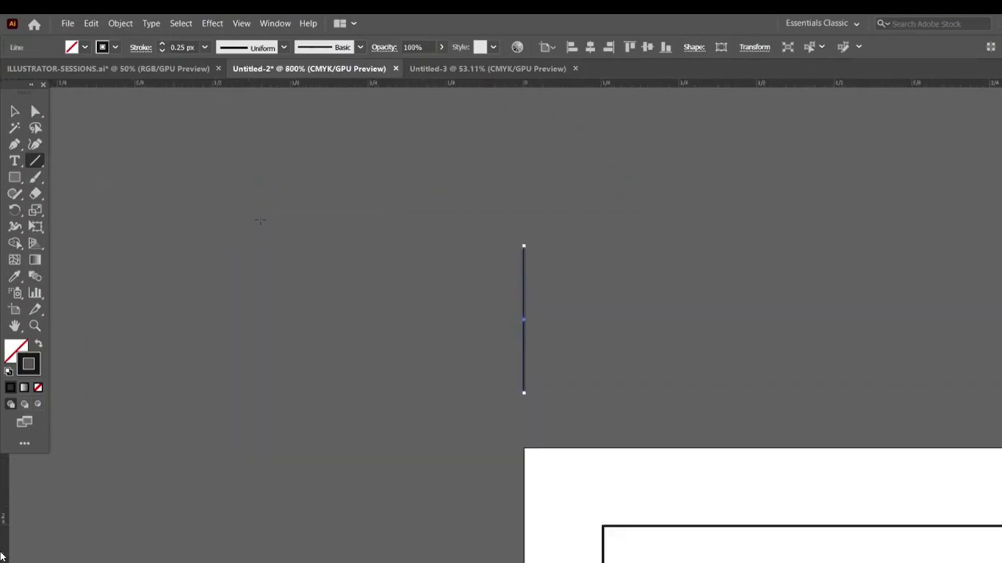
key(v)
mouse_move(399, 405)
mouse_down()
mouse_move(519, 405)
mouse_move(505, 402)
mouse_move(509, 391)
mouse_up()
click(503, 417)
click(646, 403)
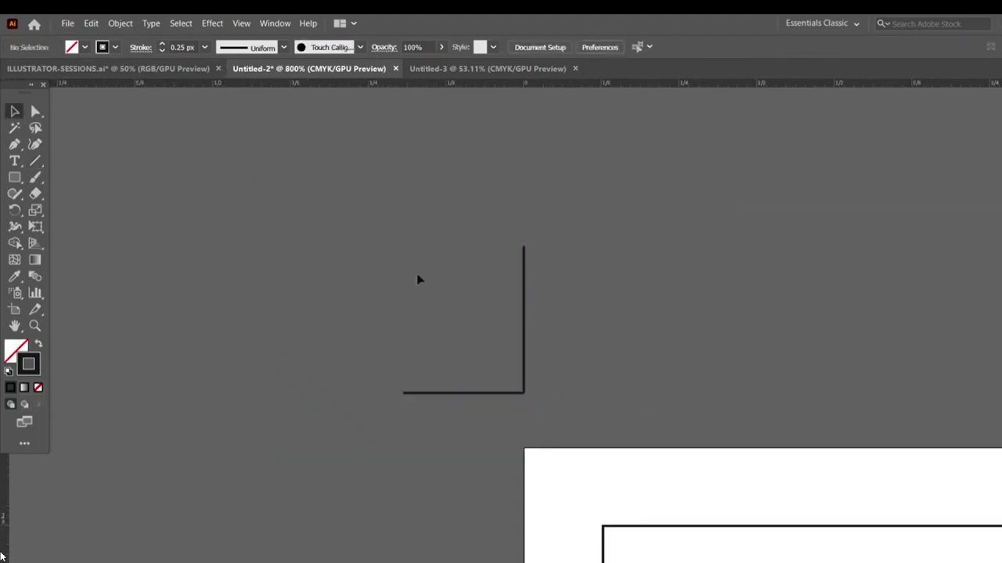
- Select and group the two corner lines, then zoom out to view both cards
key(ctrl+a)
key(ctrl+equal)
key(ctrl+equal)
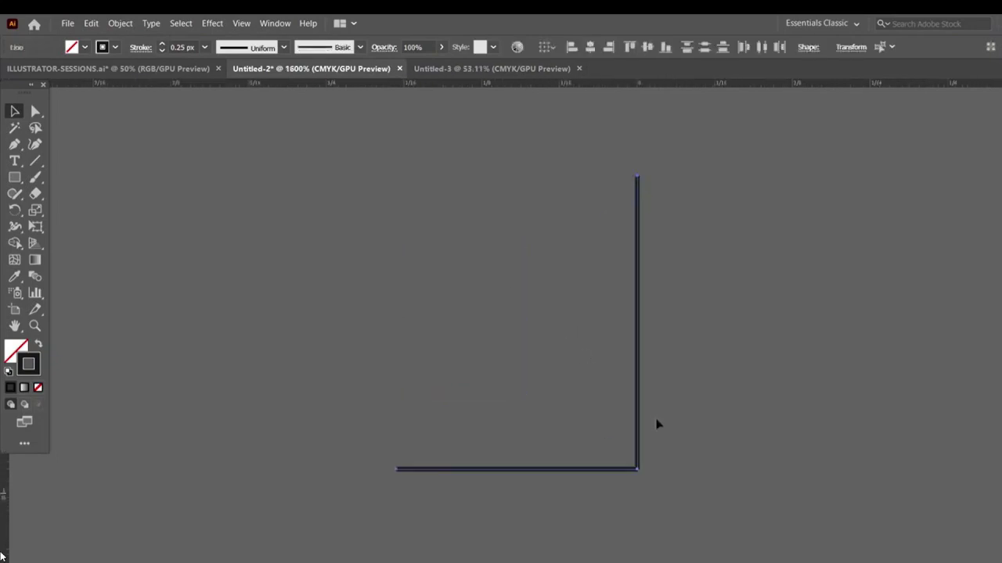
key(ctrl+equal)
key(ctrl+equal)
click(657, 424)
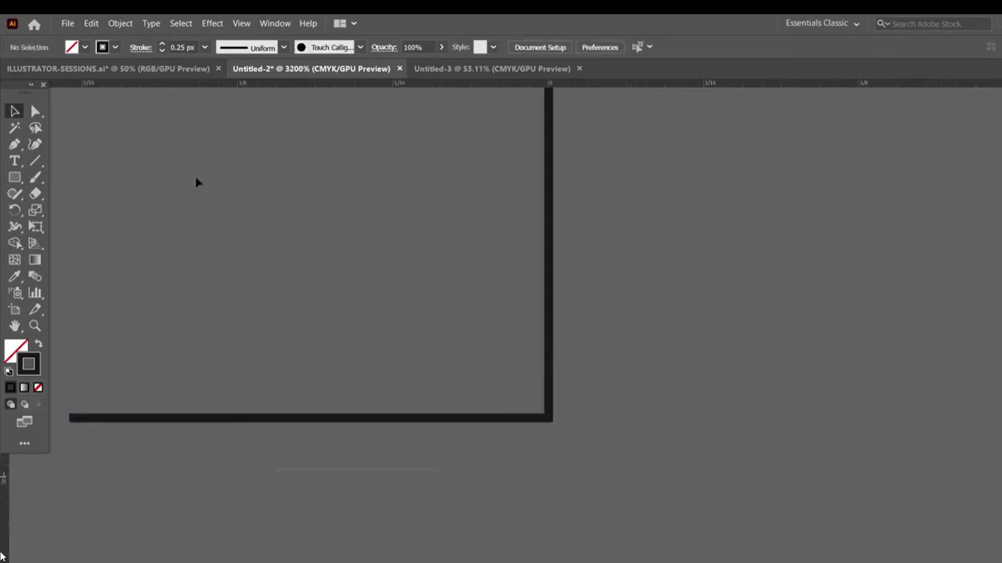
key(ctrl+a)
key(ctrl+minus)
key(ctrl+minus)
key(ctrl+minus)
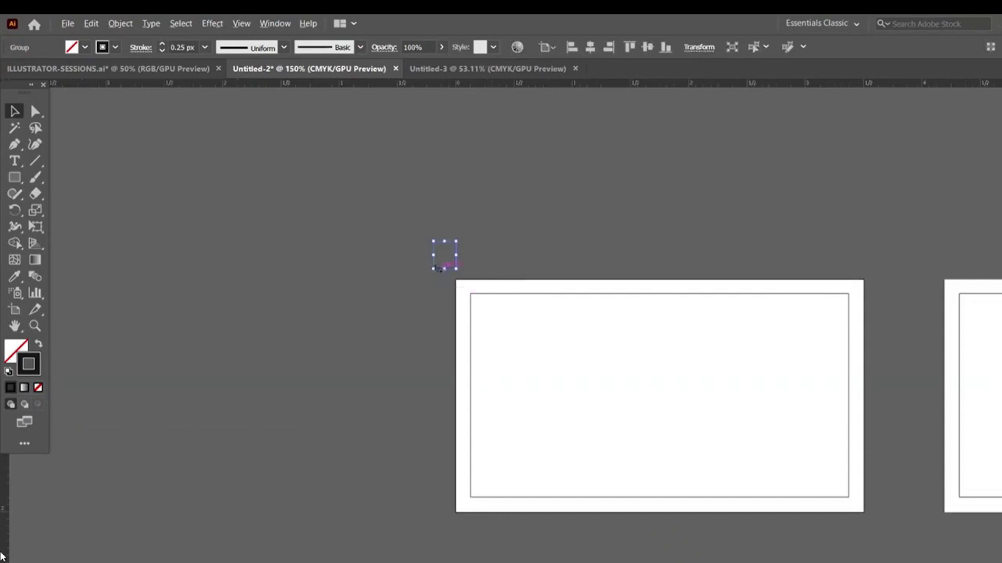
key(ctrl+minus)
key(ctrl+minus)
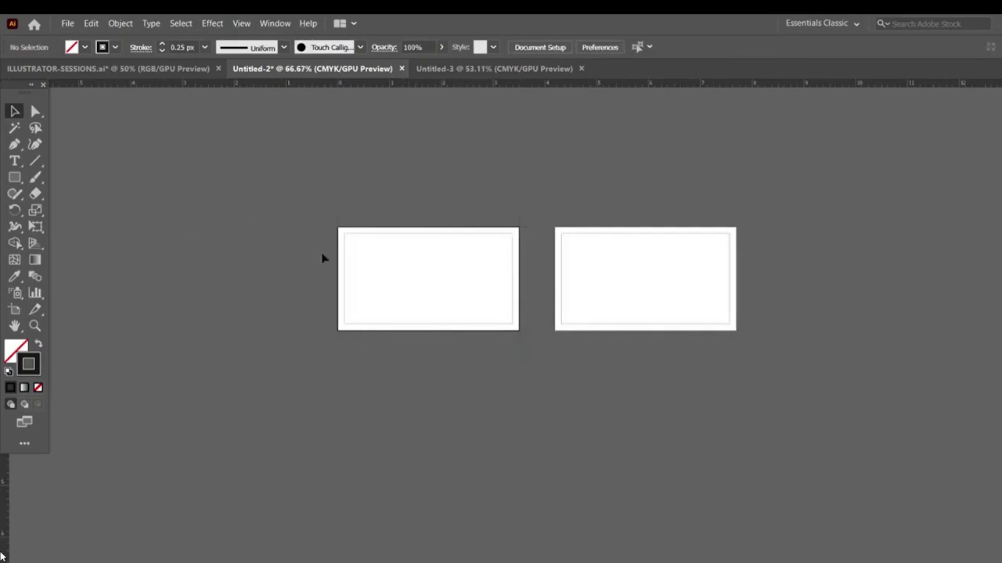
key(ctrl+plus)
key(ctrl+plus)
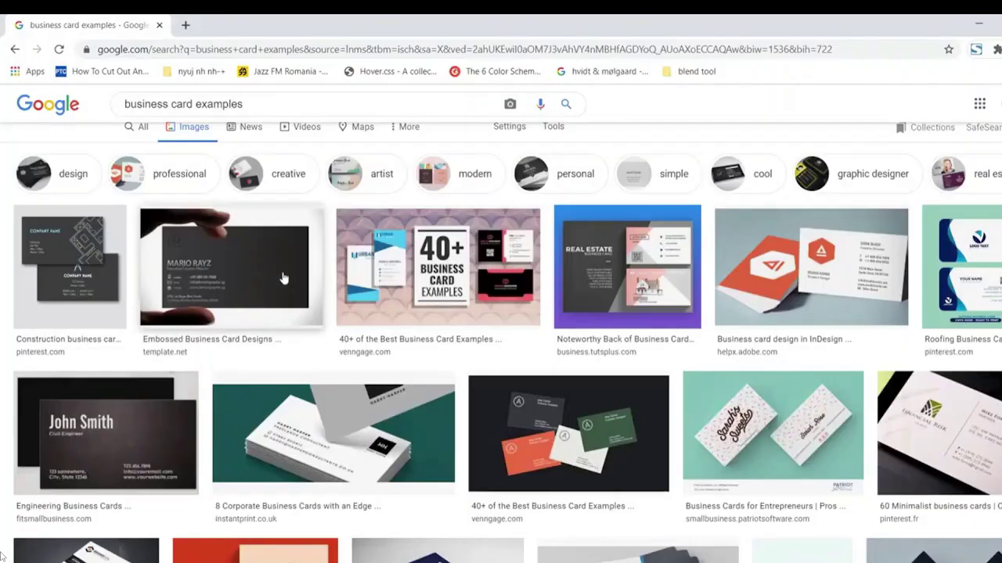
- Scroll the Google Images business card results and preview the green Capture card example
scroll(229, 180, up, 1)
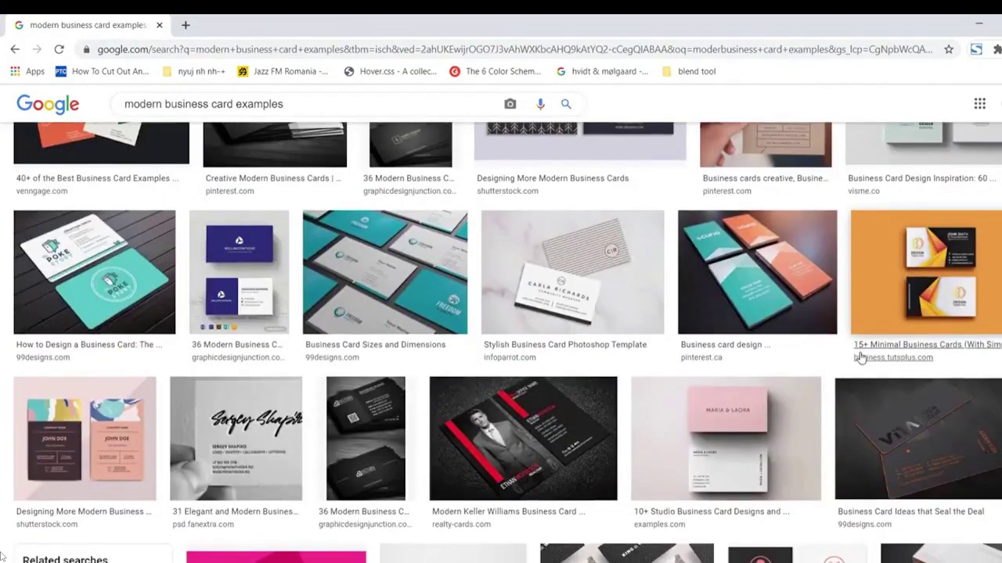
scroll(861, 358, down, 3)
scroll(861, 358, down, 3)
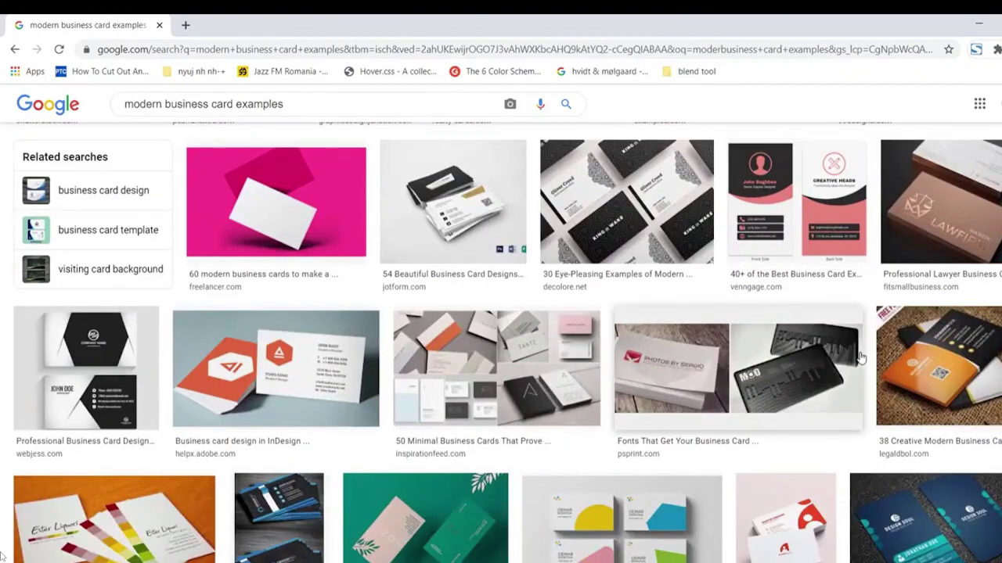
scroll(859, 358, down, 3)
scroll(859, 358, up, 5)
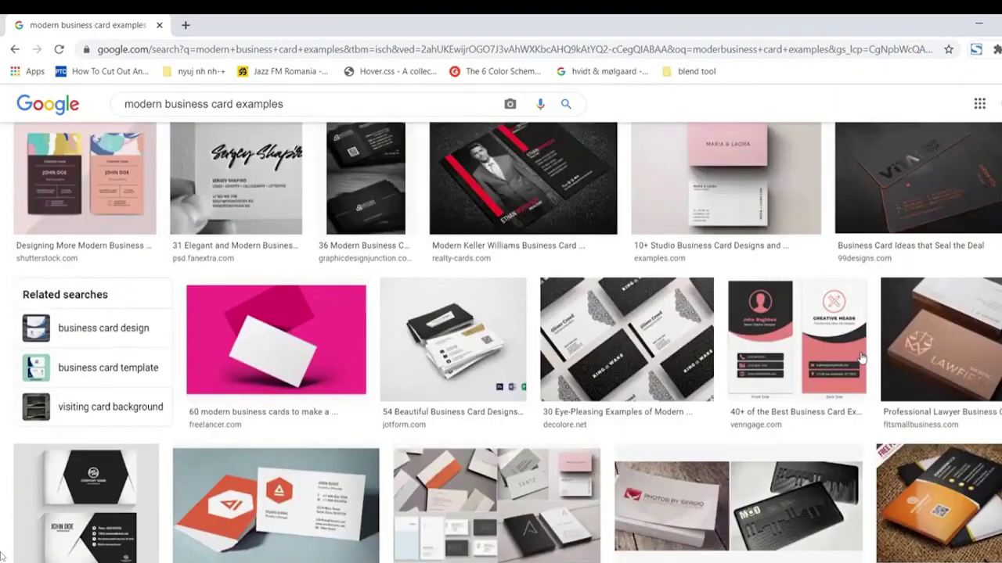
scroll(860, 357, up, 5)
scroll(860, 358, up, 3)
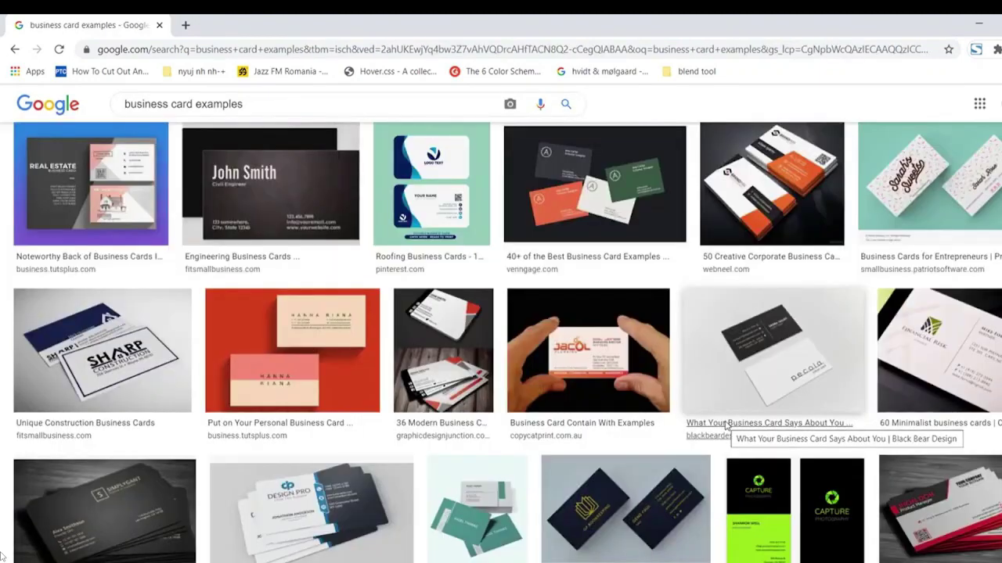
click(752, 542)
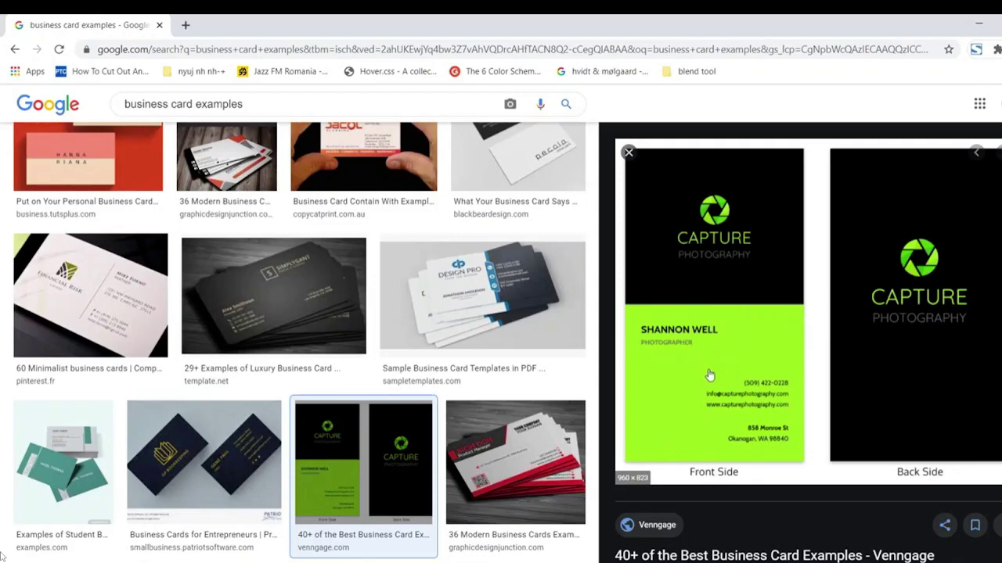
click(628, 152)
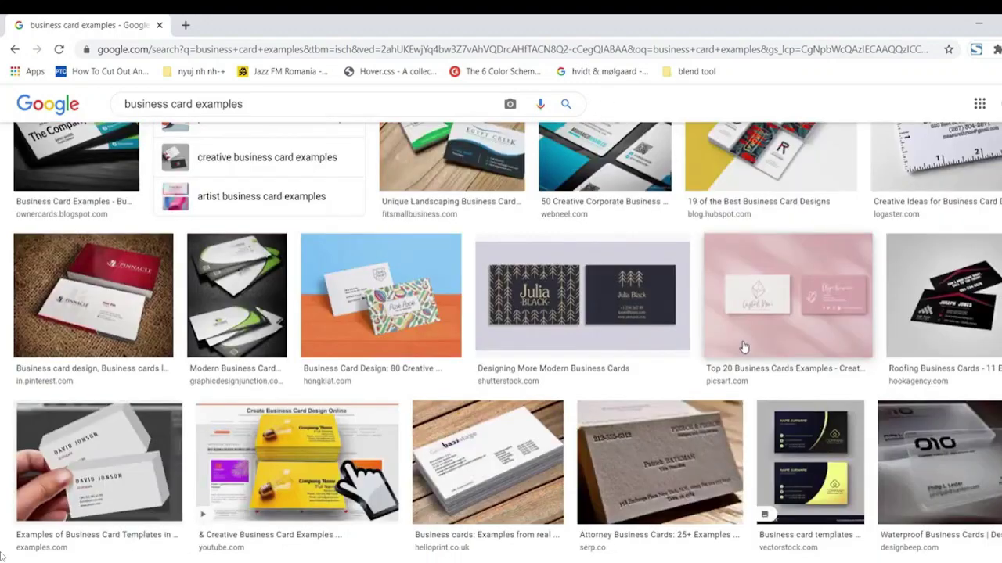
- Browse more business card examples, then switch to the Notepad file of contact details
scroll(743, 347, down, 3)
scroll(743, 347, down, 2)
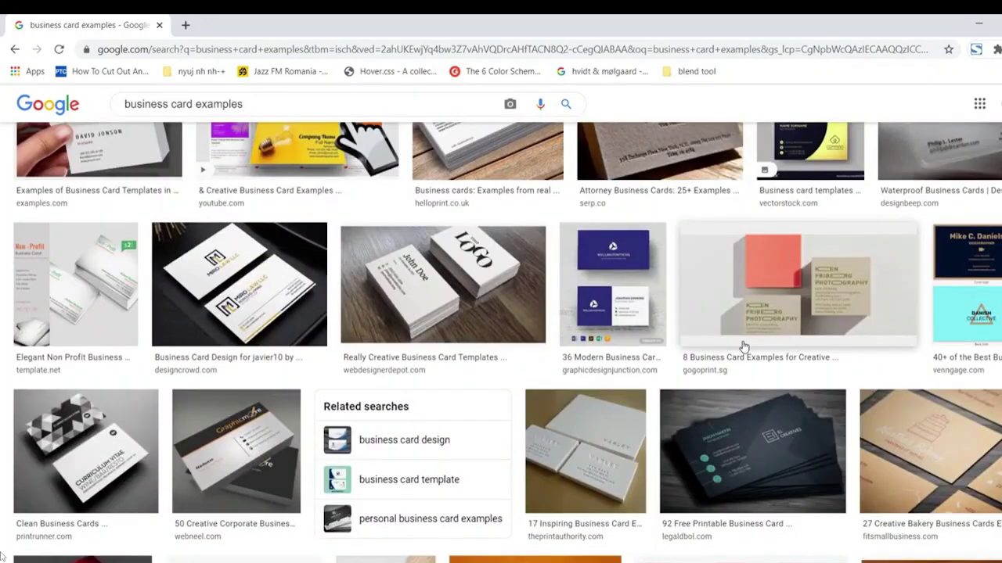
scroll(744, 347, down, 3)
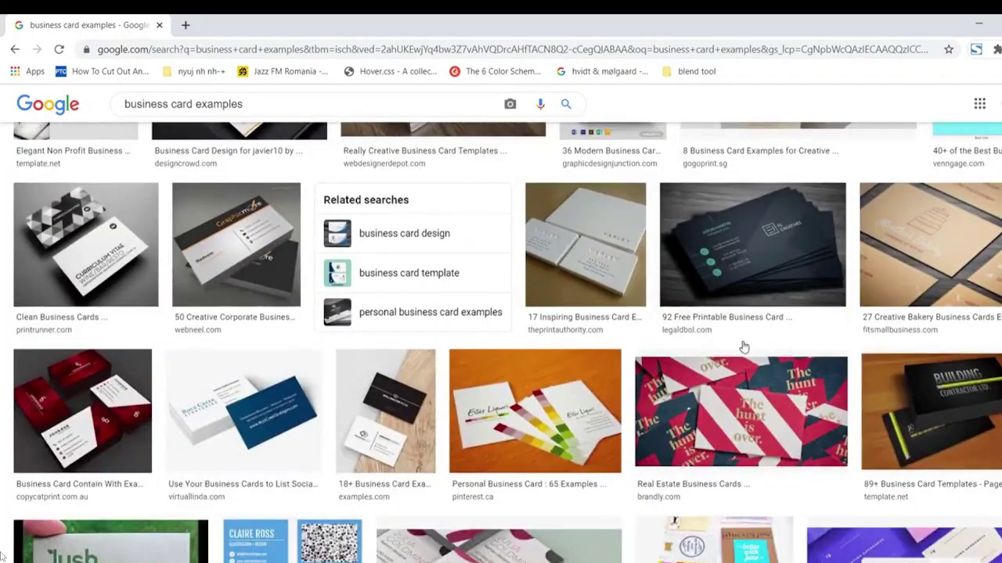
scroll(743, 347, down, 2)
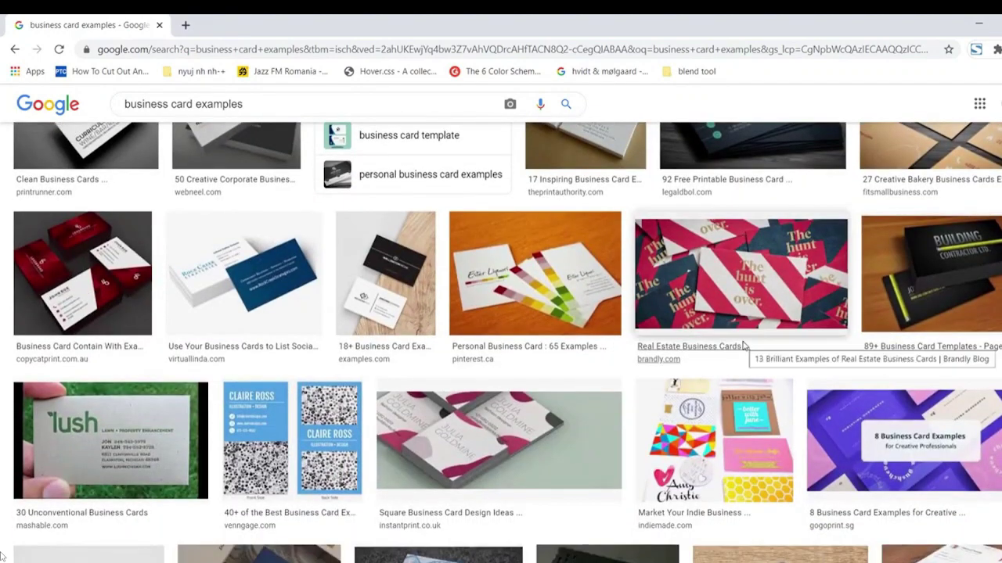
scroll(743, 347, up, 4)
scroll(743, 346, up, 4)
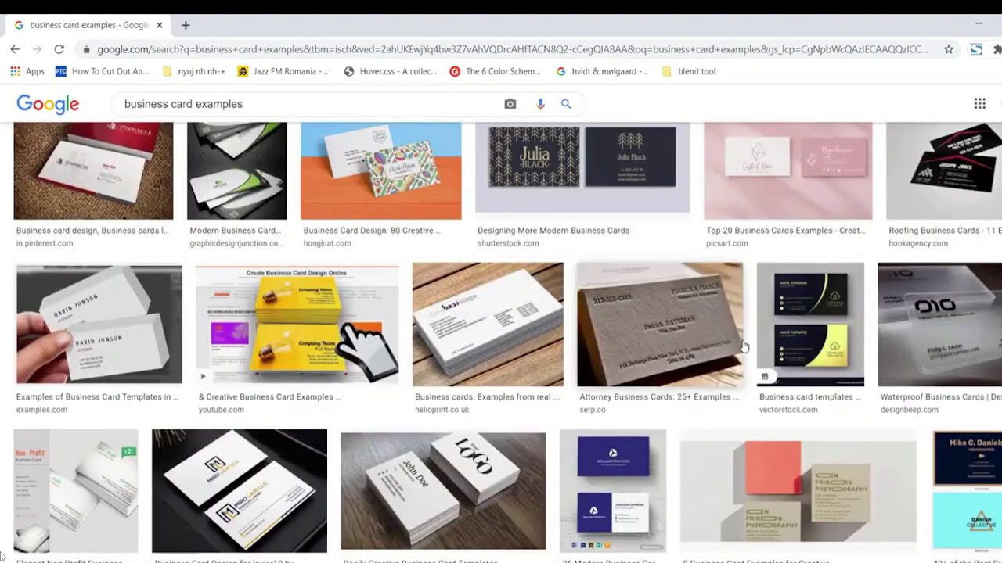
scroll(728, 423, up, 3)
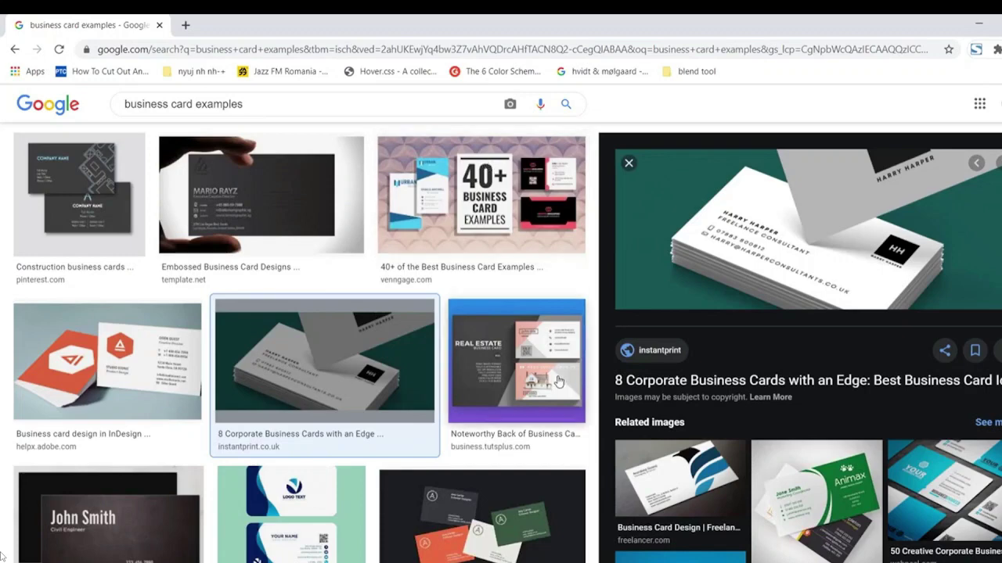
key(alt+Tab)
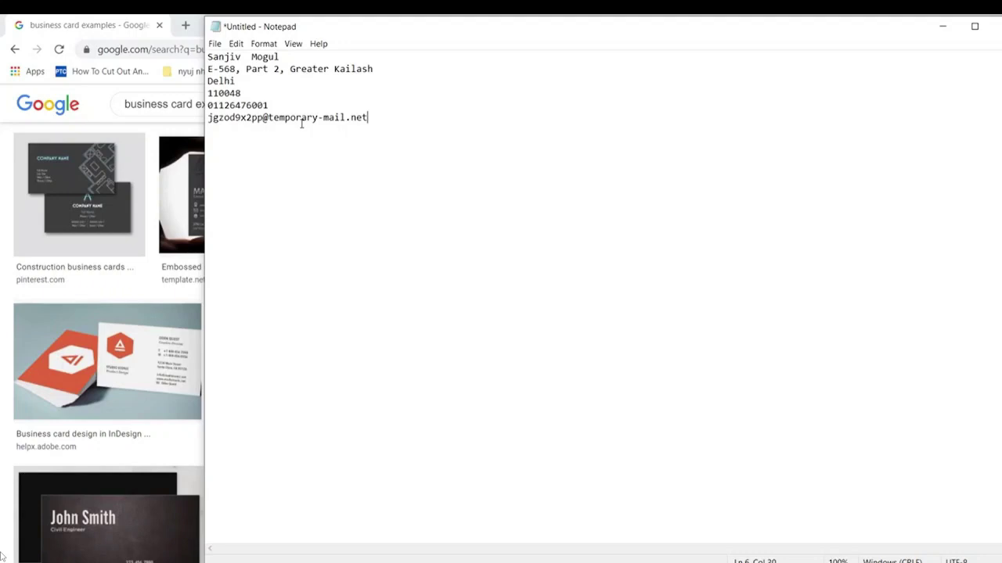
- Select the six lines of contact details in Notepad, then return to Illustrator's Untitled-2
drag(366, 117, 208, 56)
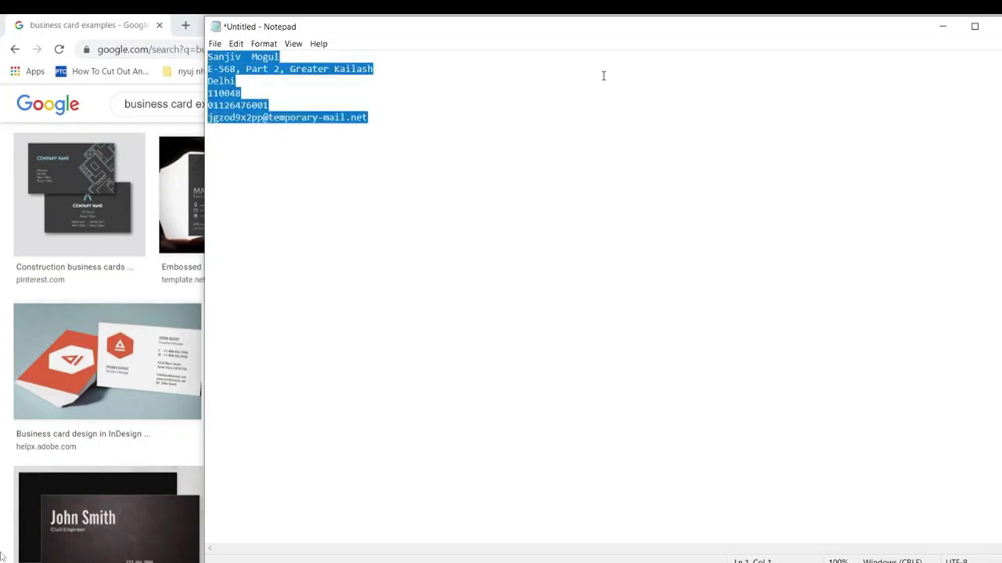
key(alt+Tab)
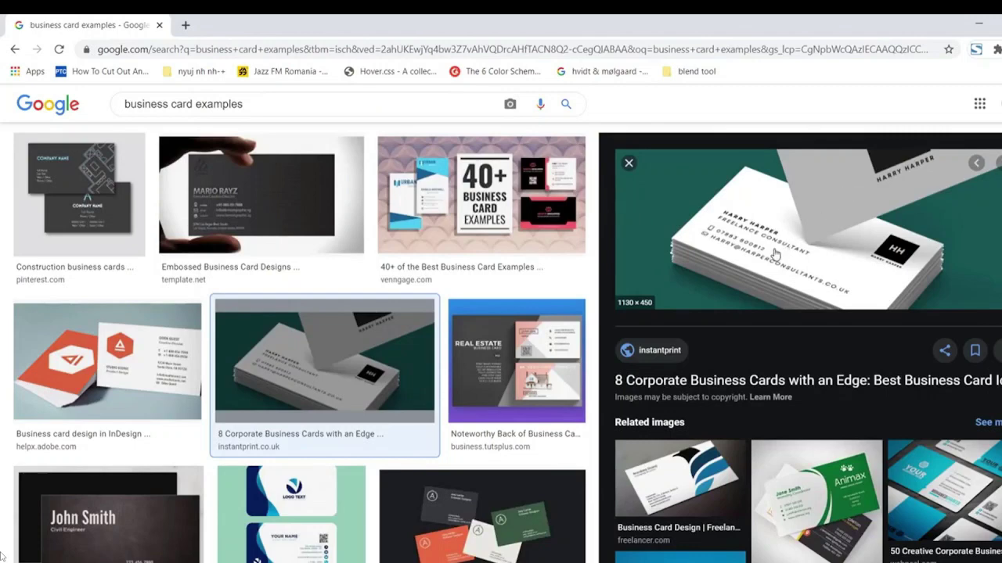
key(alt+Tab)
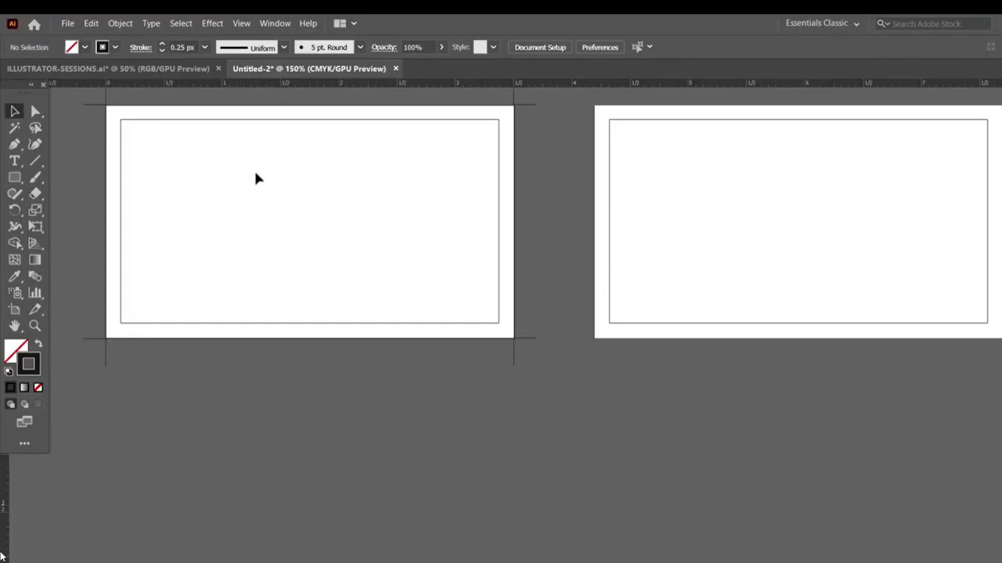
- Show the Artboards panel listing the front and back artboards
click(276, 24)
click(343, 182)
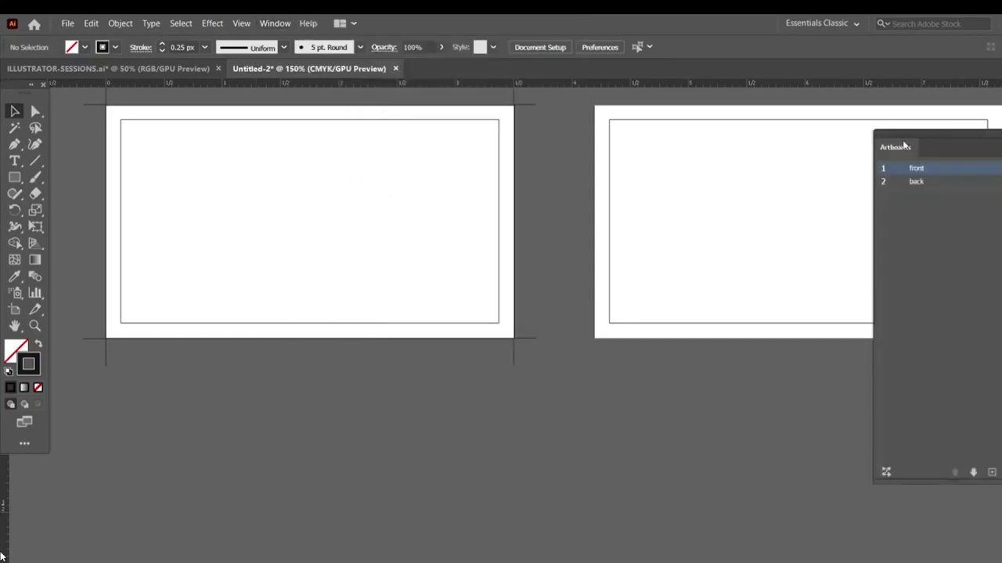
drag(900, 135, 894, 129)
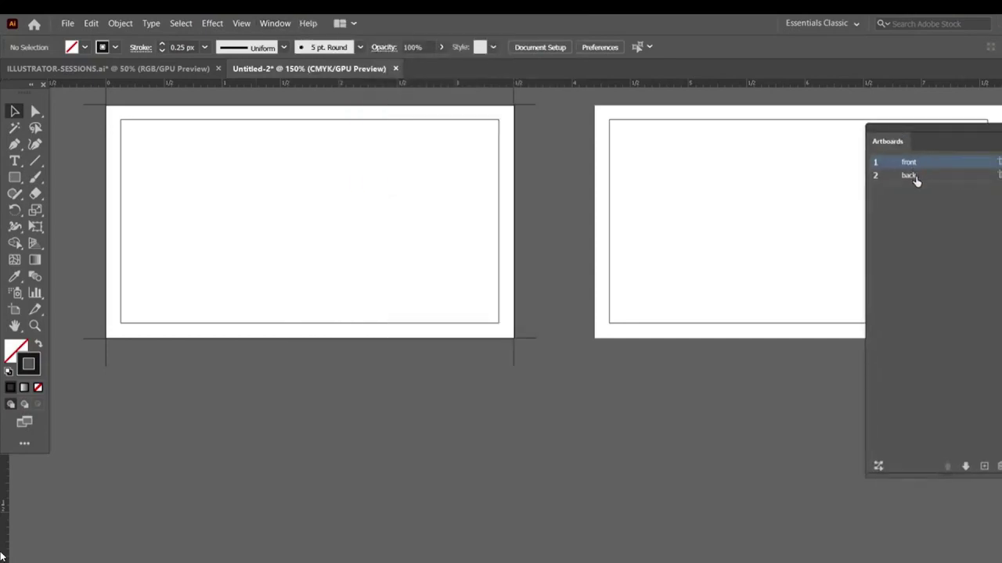
- Draw a square on the front card with #191919 fill and no stroke
key(m)
drag(305, 174, 361, 235)
key(ctrl+z)
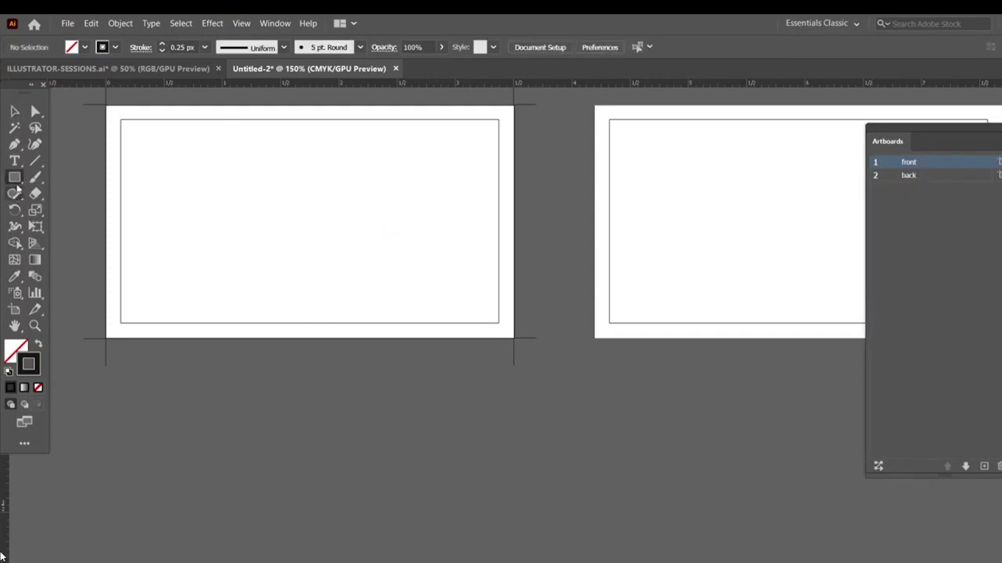
click(296, 205)
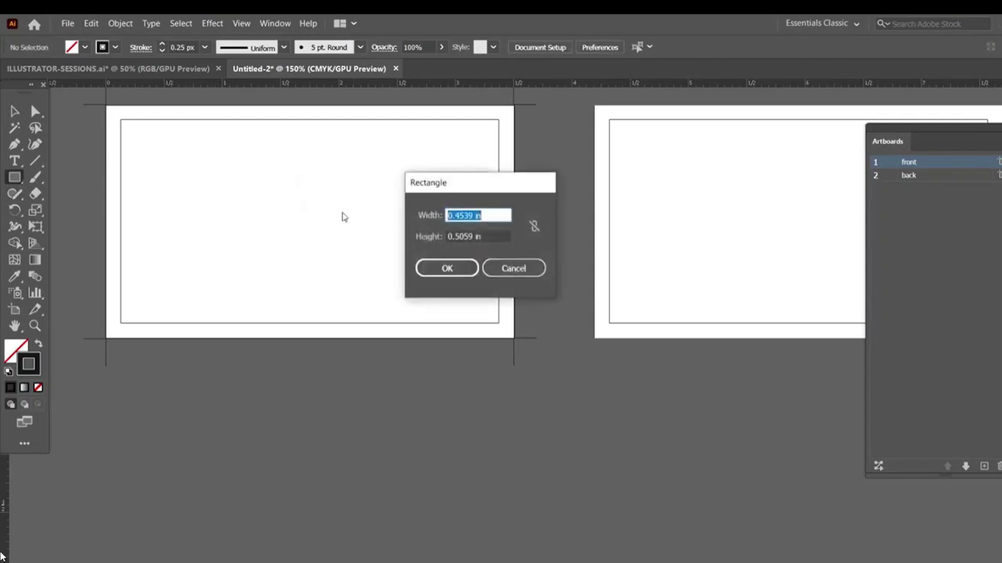
click(463, 215)
double_click(469, 215)
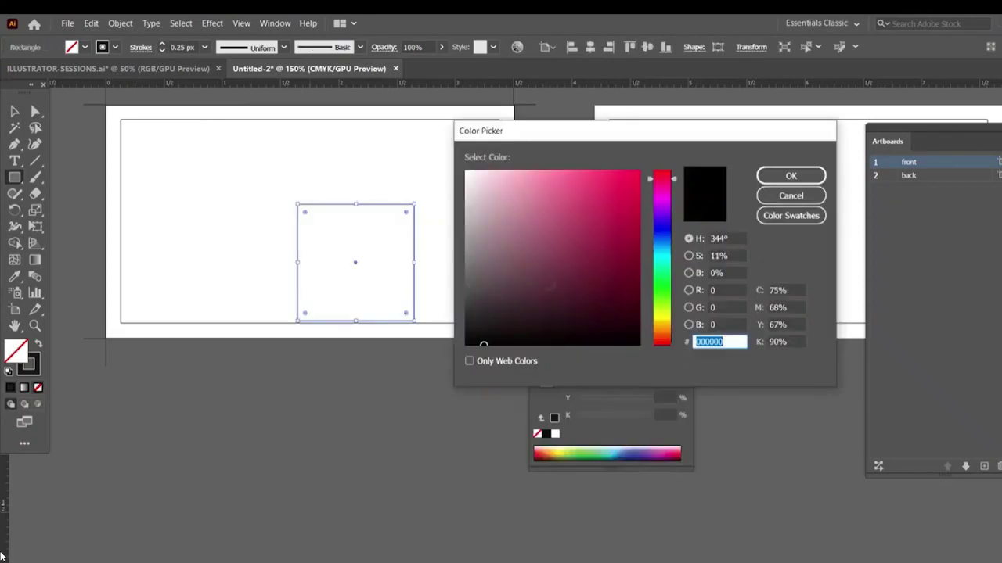
drag(483, 344, 452, 327)
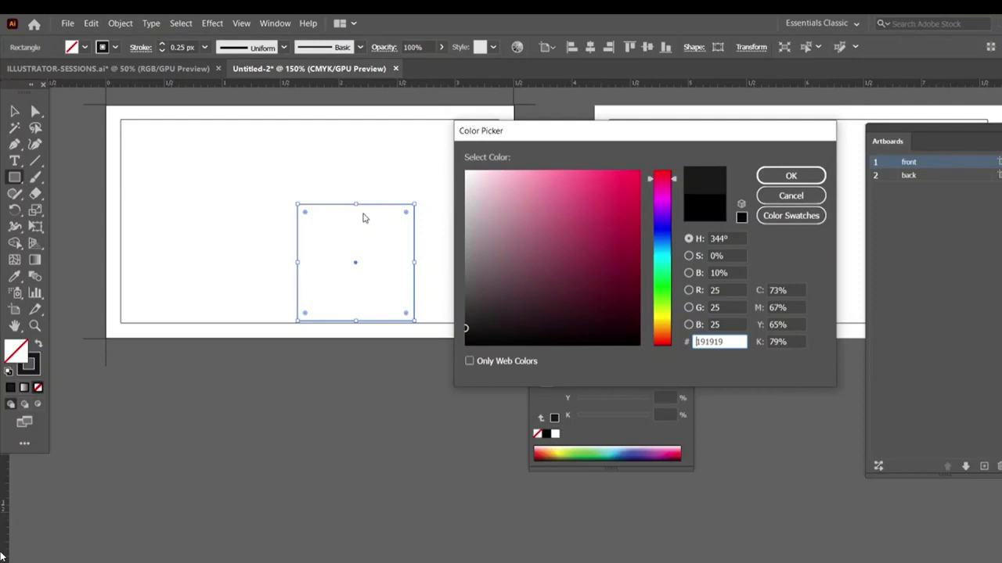
click(791, 175)
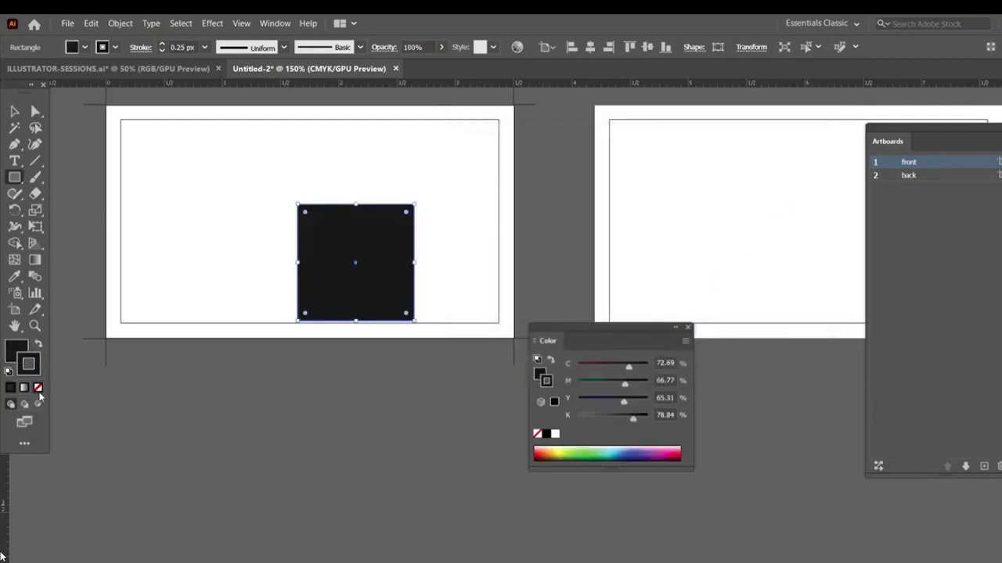
click(39, 388)
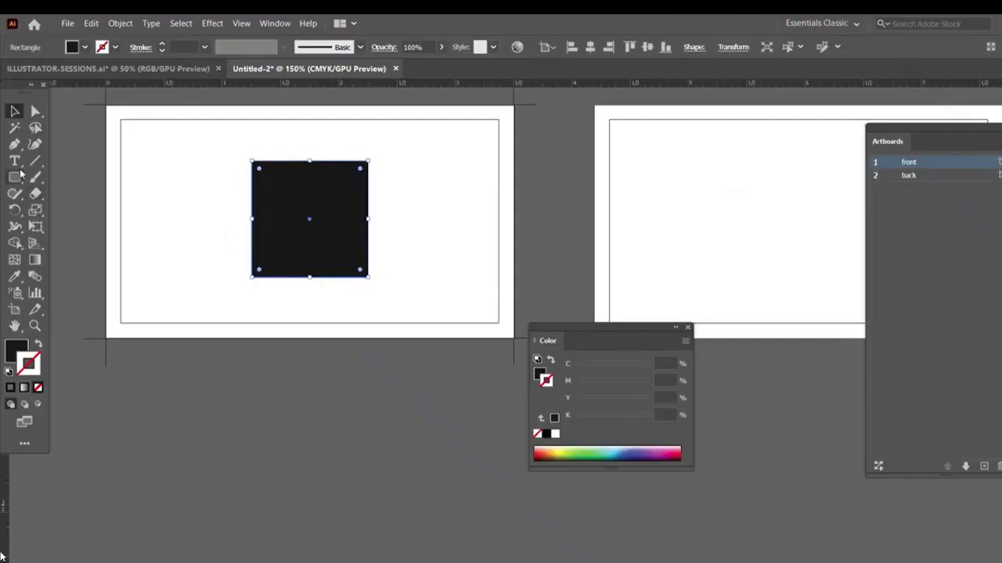
- Add HH initials inside the square in light grey #F4F4F4
click(14, 161)
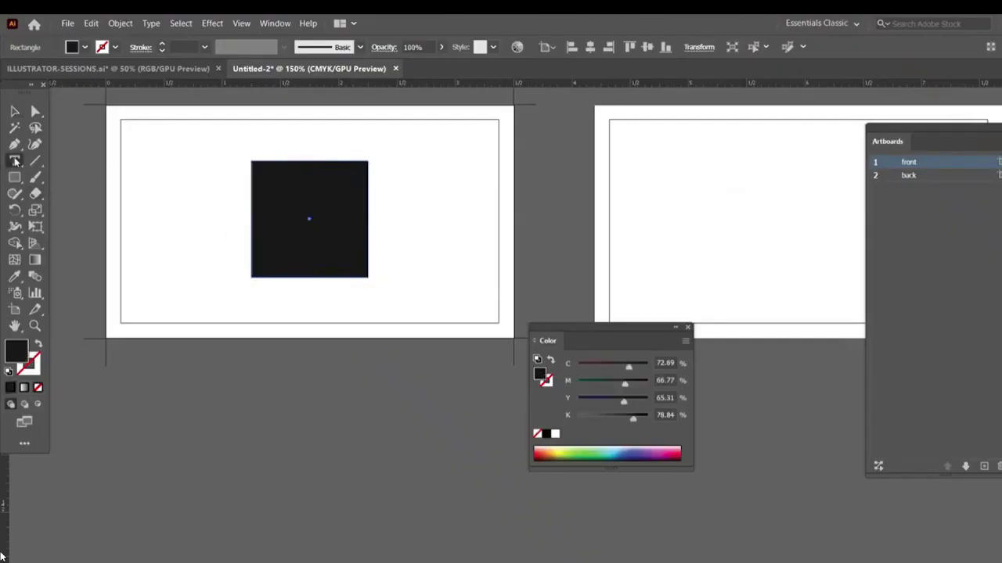
drag(277, 192, 341, 245)
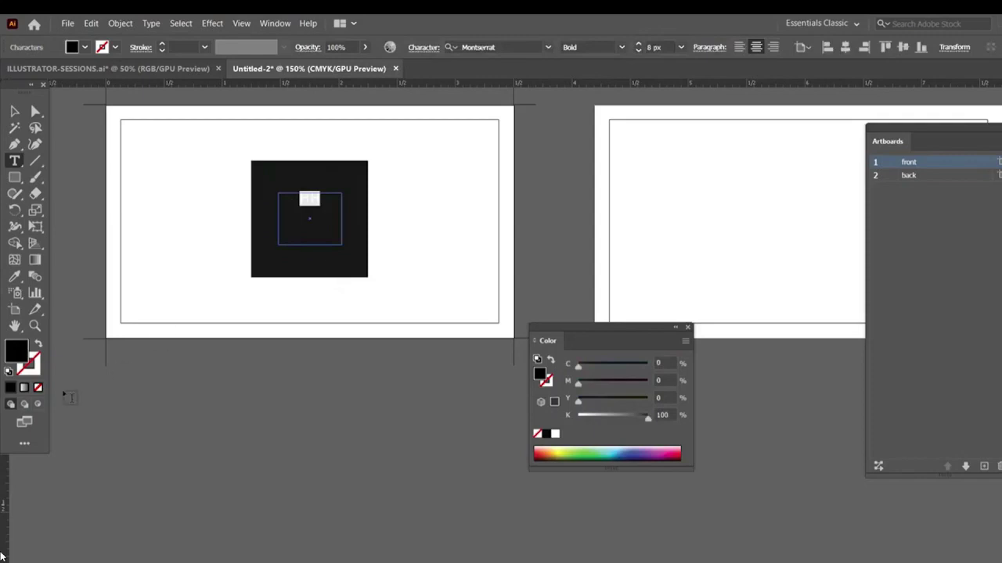
double_click(22, 353)
mouse_move(491, 293)
mouse_down()
mouse_move(481, 195)
mouse_move(467, 171)
mouse_up()
text(F4F4F4)
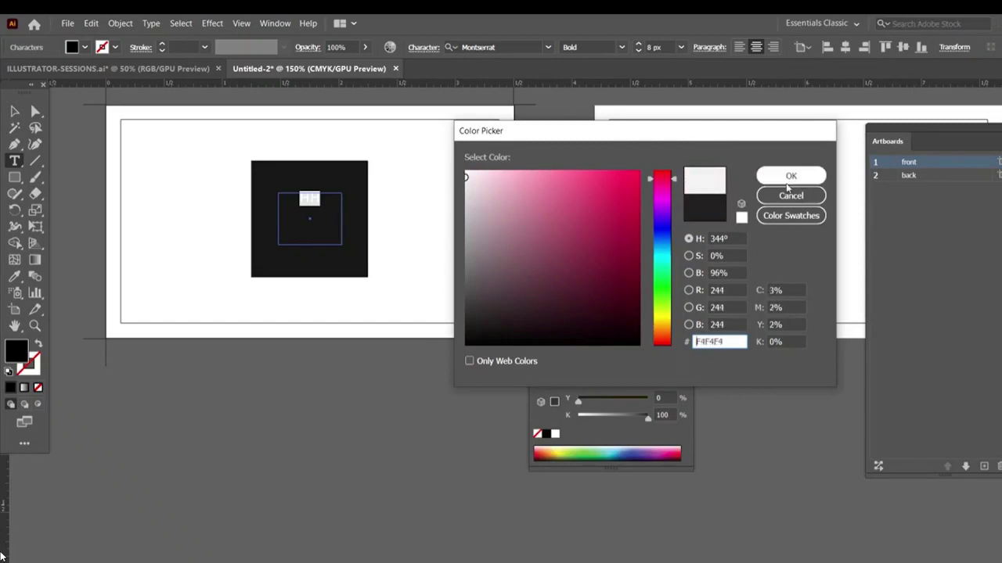
click(787, 177)
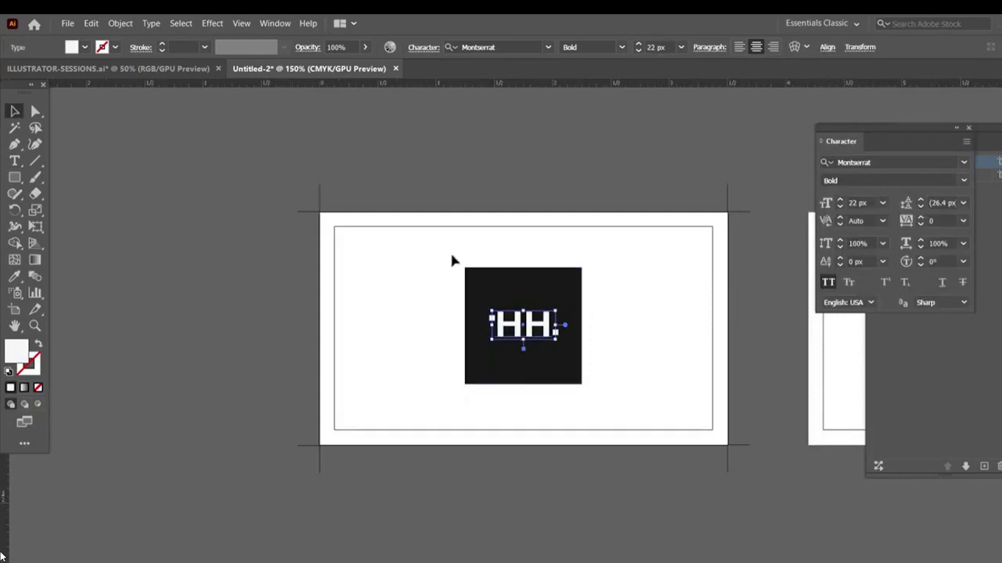
- Centre the black square horizontally and vertically on the HH text as key object
click(628, 427)
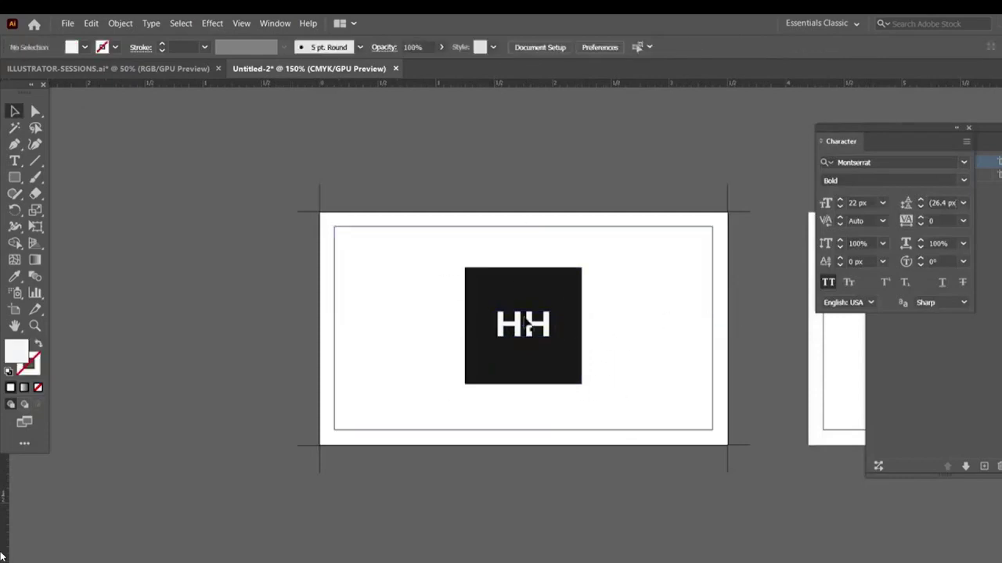
click(525, 286)
shift+click(524, 324)
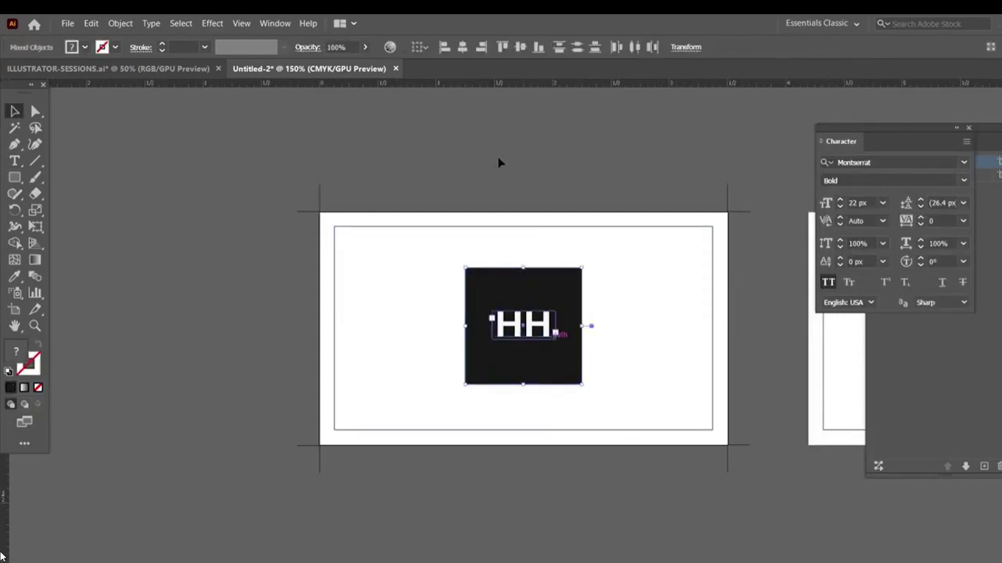
click(420, 47)
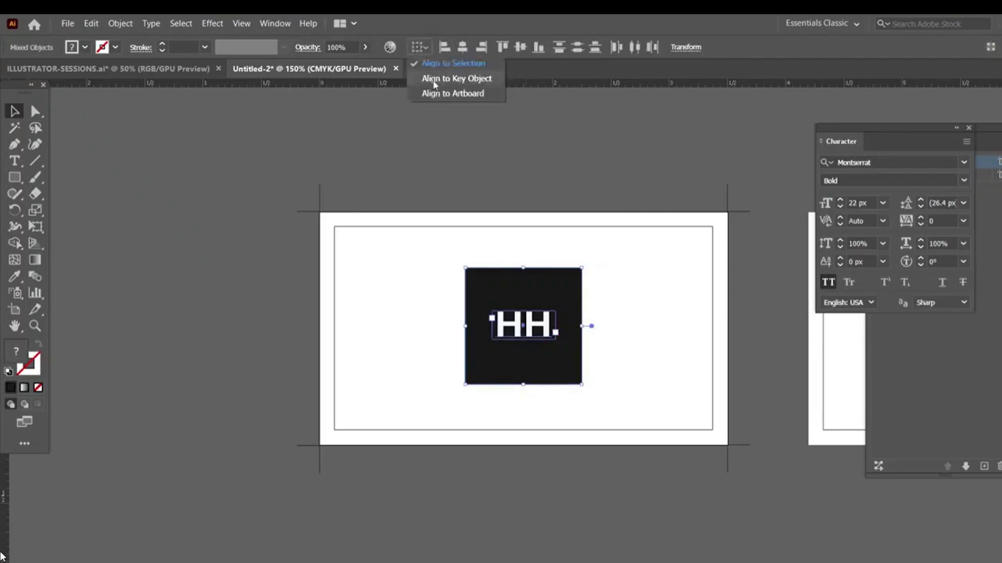
click(434, 81)
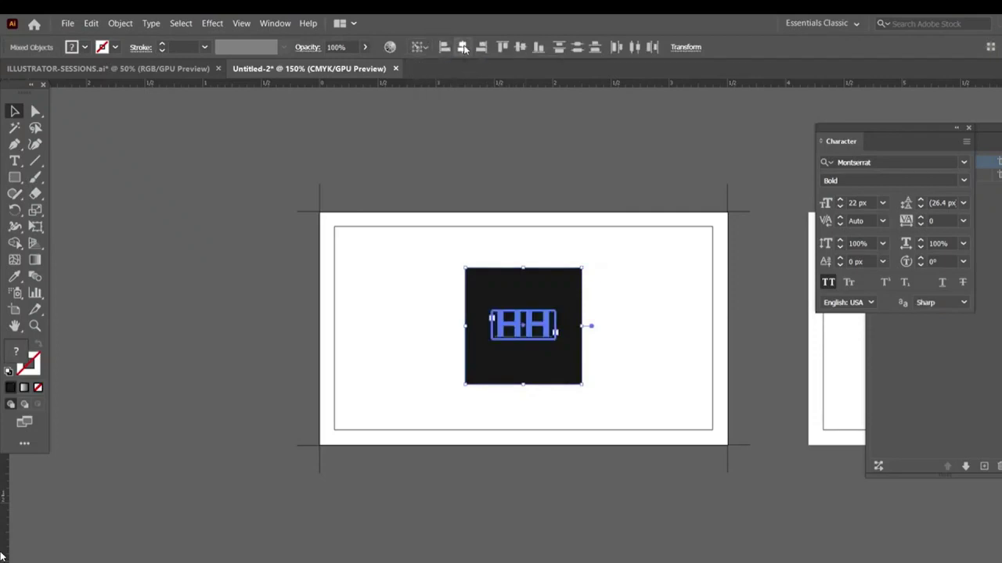
click(464, 48)
click(520, 48)
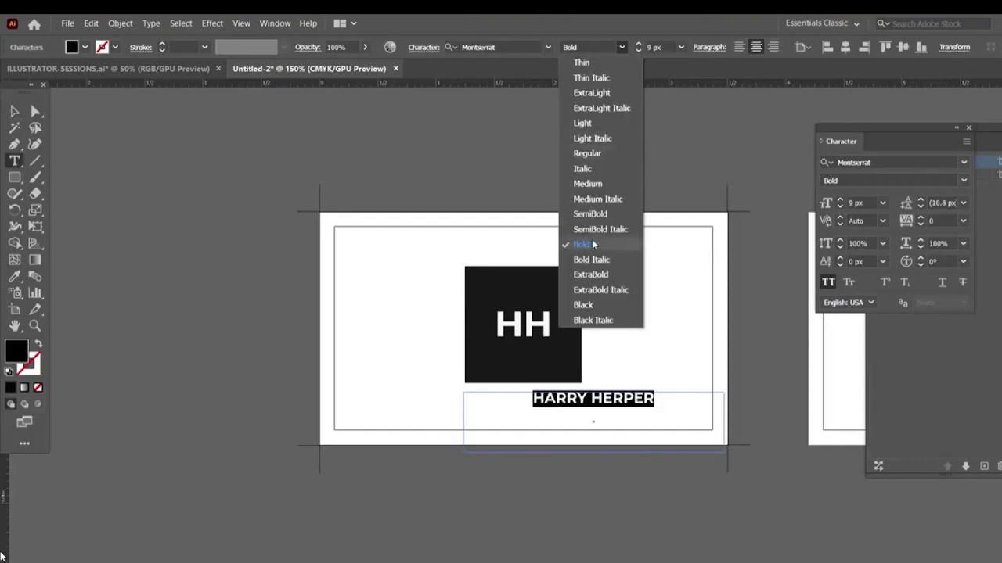
- Change the name's weight to Montserrat Medium and reduce it to 8 px
click(592, 214)
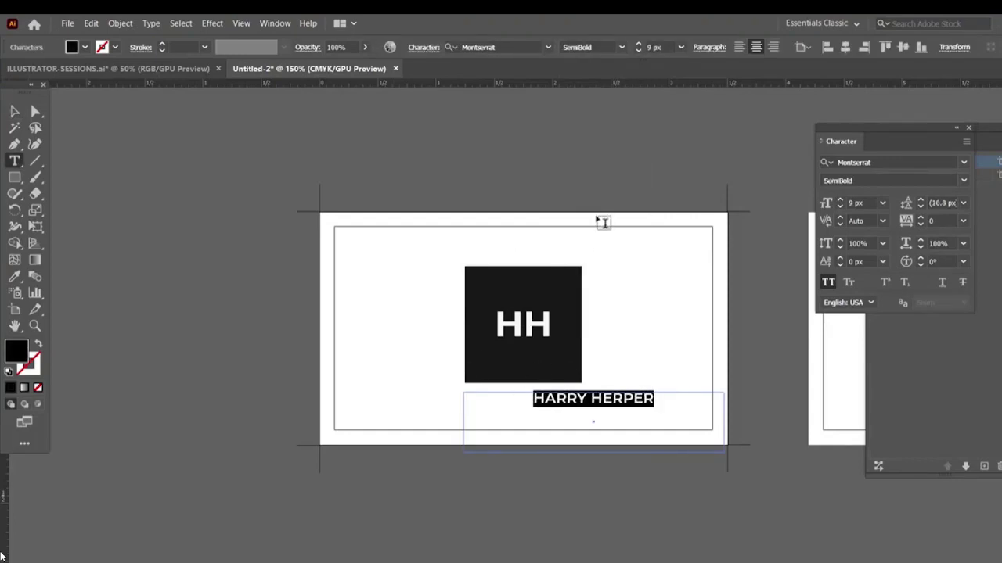
click(622, 48)
click(595, 186)
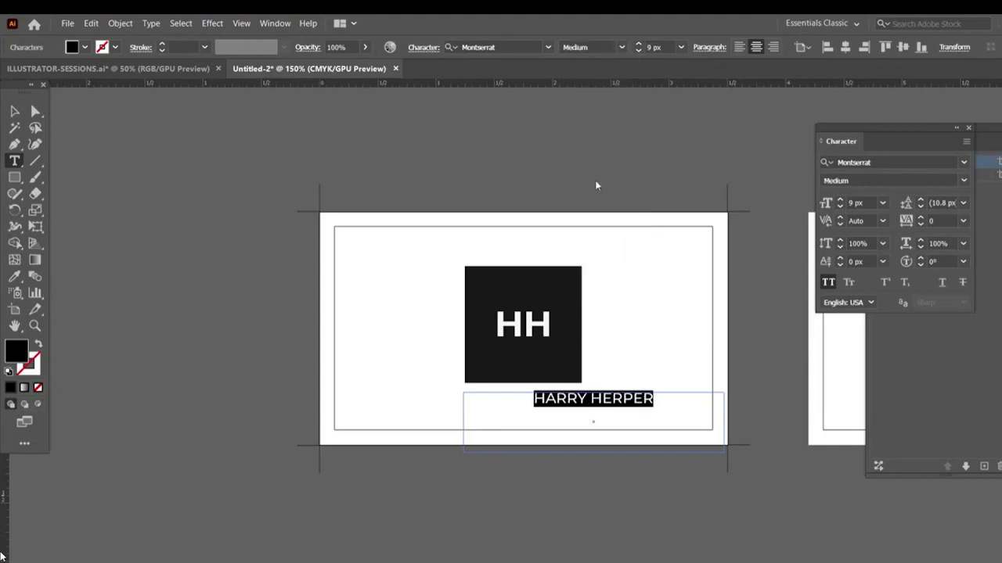
click(638, 51)
key(Escape)
scroll(469, 261, up, 3)
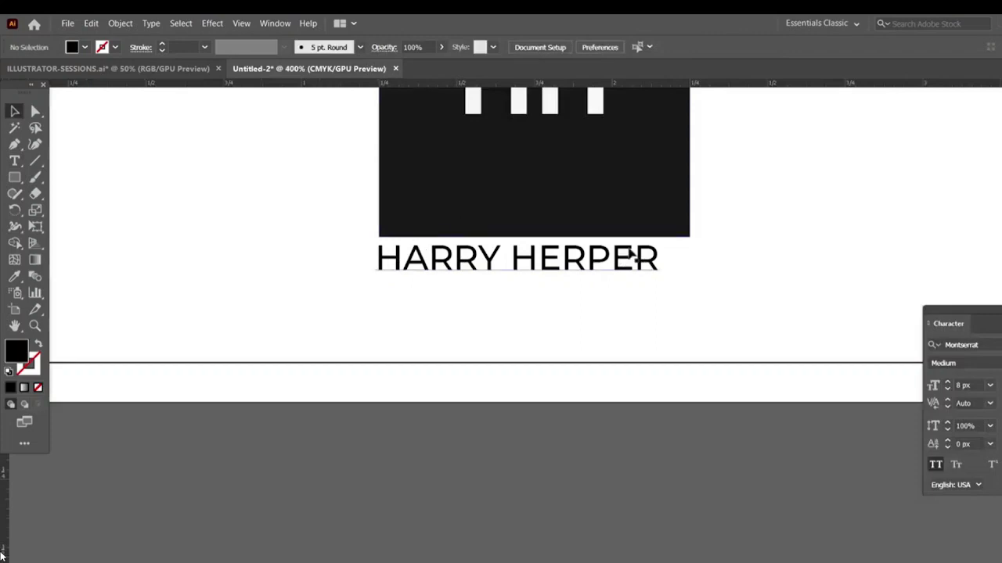
- Set the whole name to 7 px with tracking about 200
drag(926, 307, 793, 214)
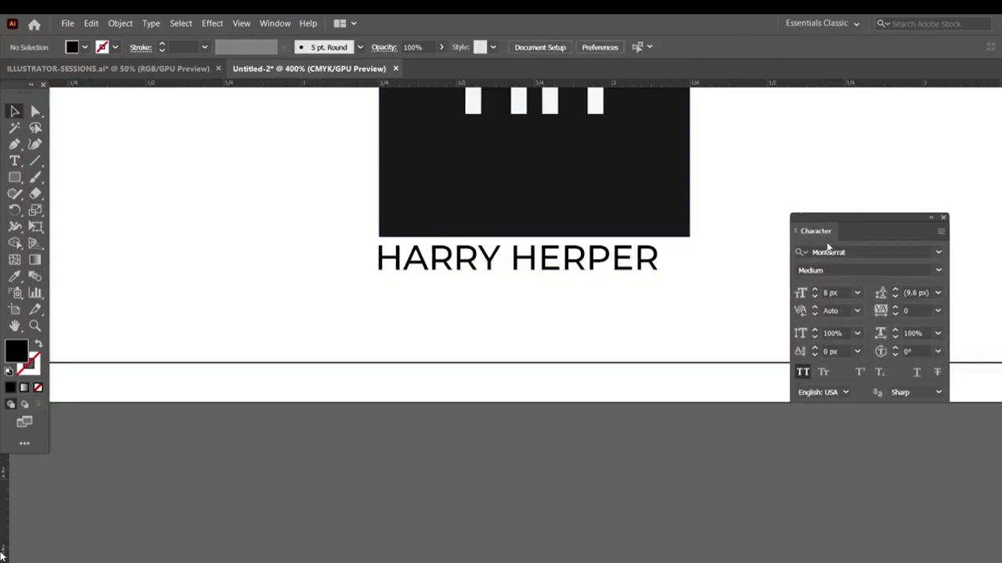
click(14, 160)
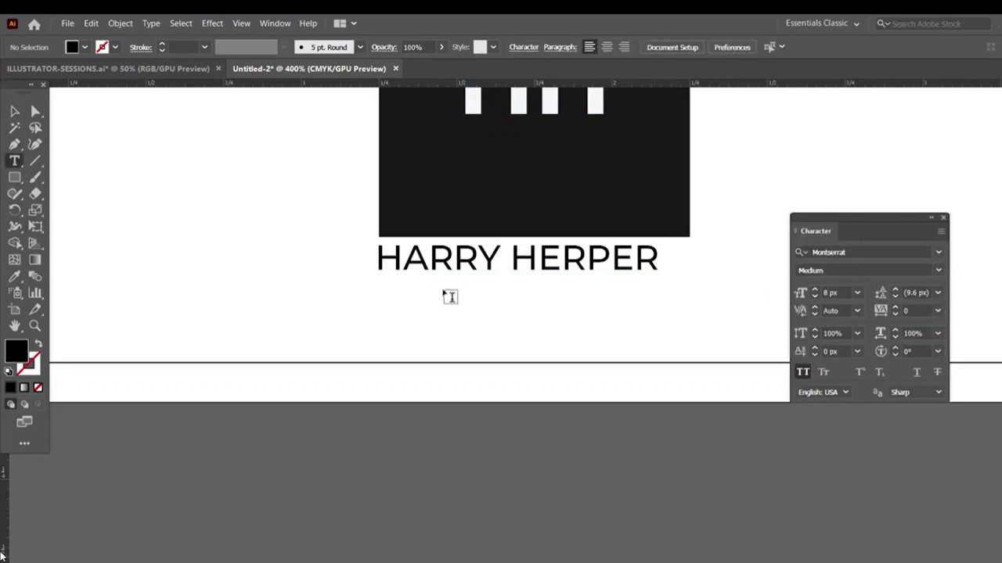
drag(381, 260, 712, 262)
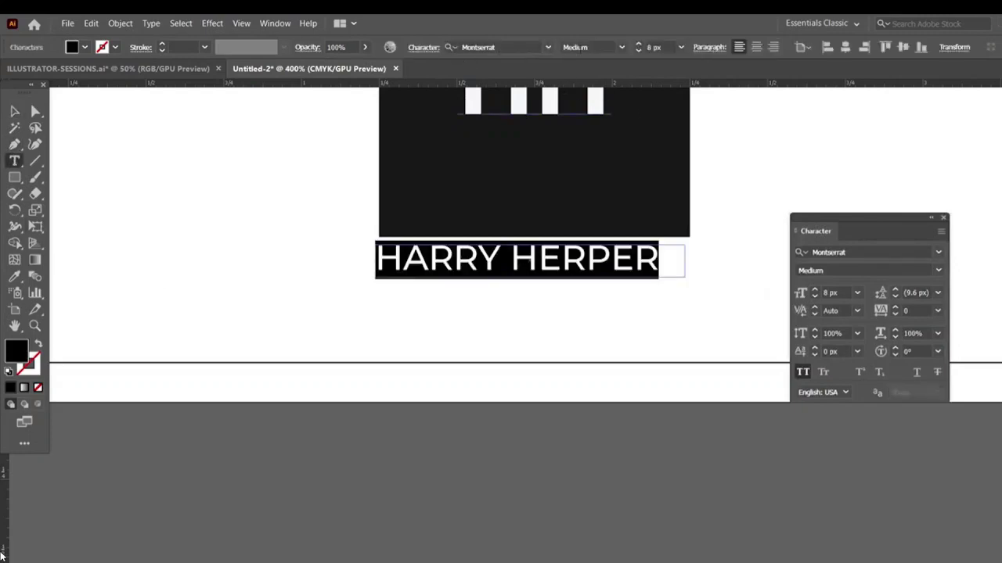
click(638, 51)
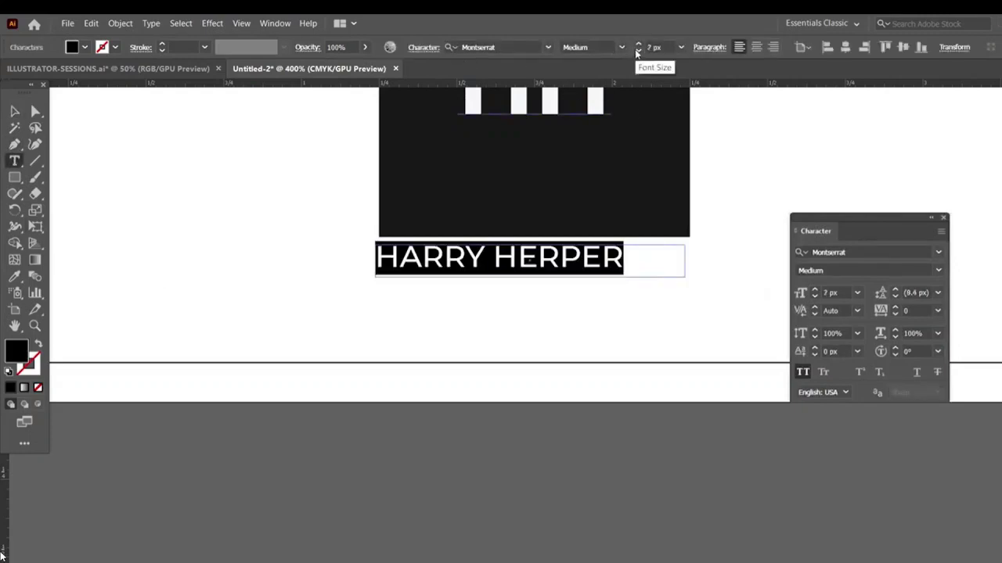
click(896, 307)
text(21)
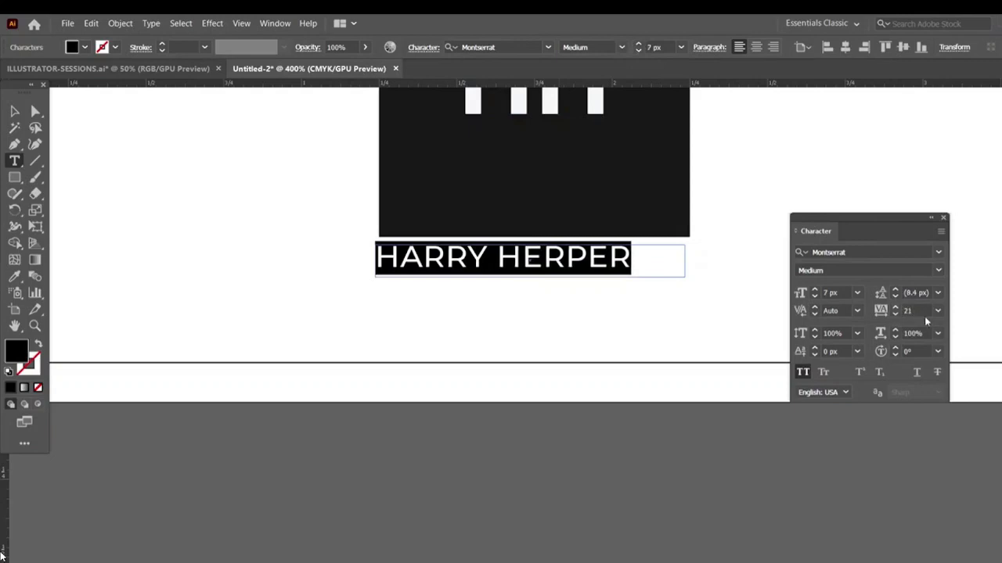
click(937, 311)
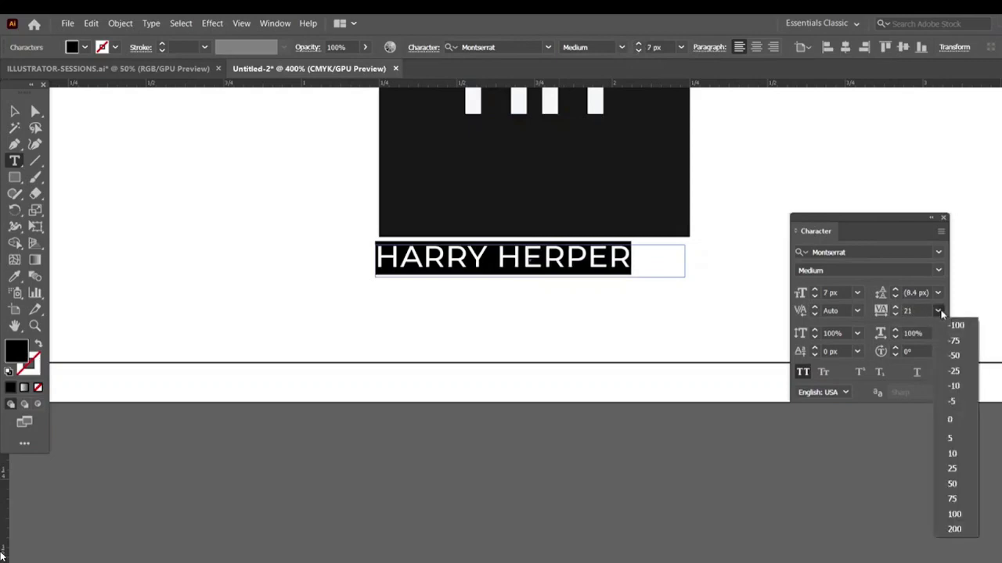
click(957, 528)
ctrl+click(575, 274)
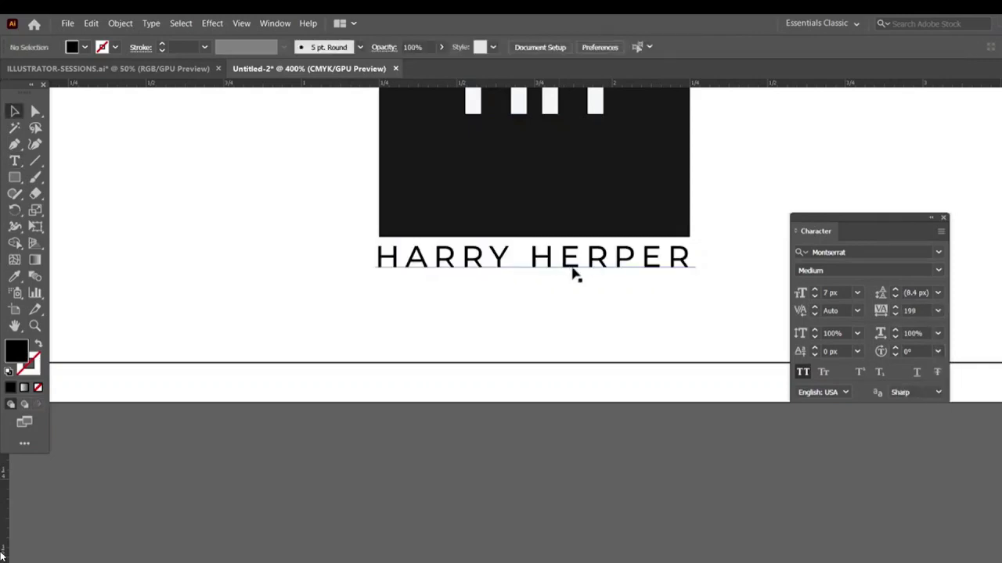
- Zoom out to the whole card and select the logo and name group
key(ctrl+minus)
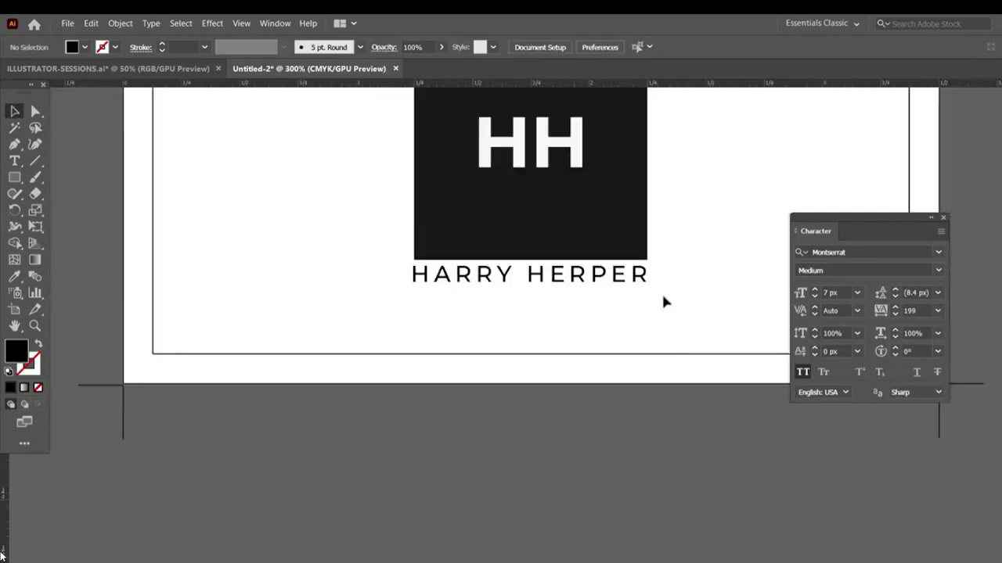
key(ctrl+minus)
key(ctrl+minus)
click(527, 213)
click(274, 23)
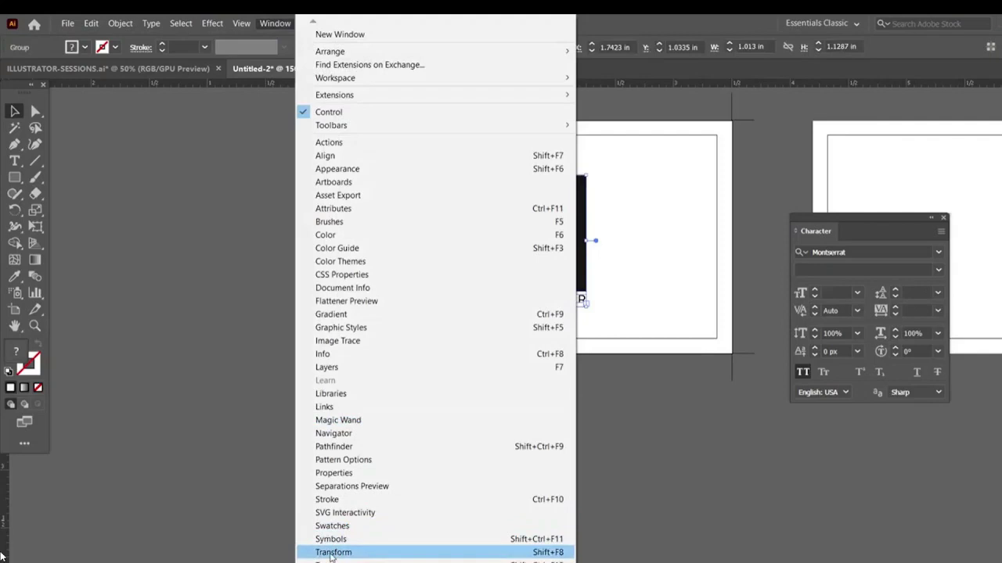
- Check the logo group's position and size in Transform, then close Transform and Character panels
click(333, 552)
drag(861, 178, 780, 135)
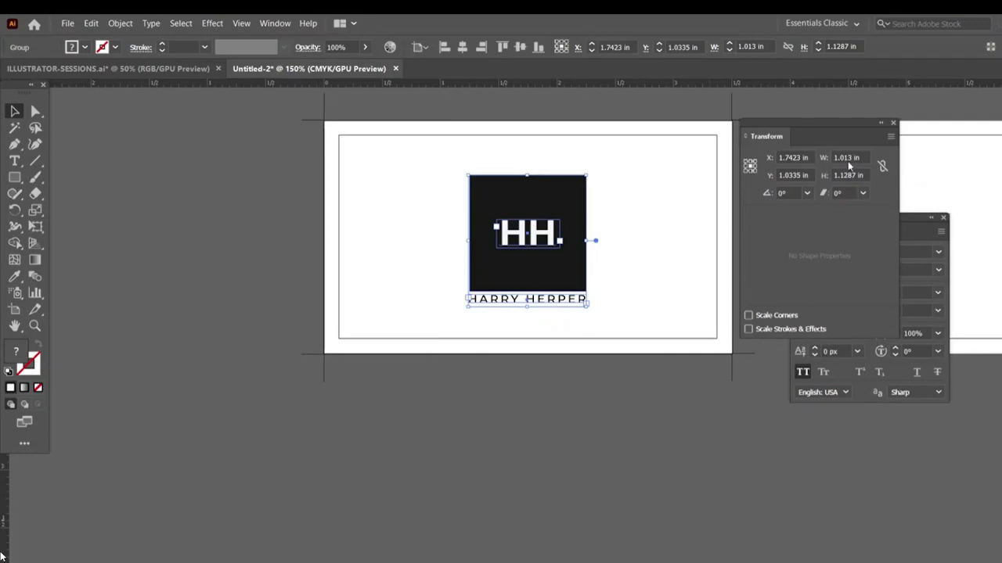
key(ctrl+shift+a)
click(892, 122)
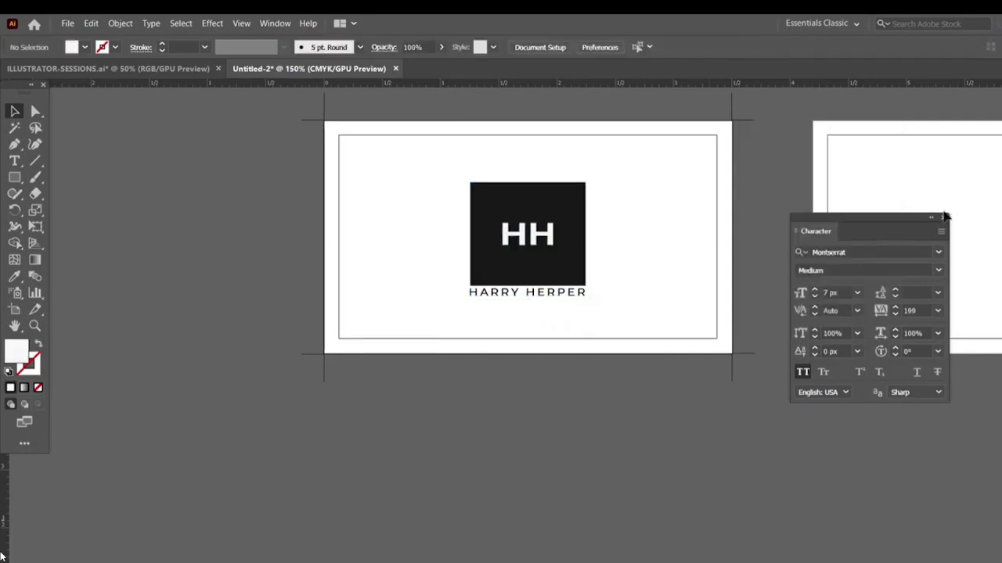
click(943, 218)
- Make the 'back' artboard current from the Artboards list
key(ctrl+minus)
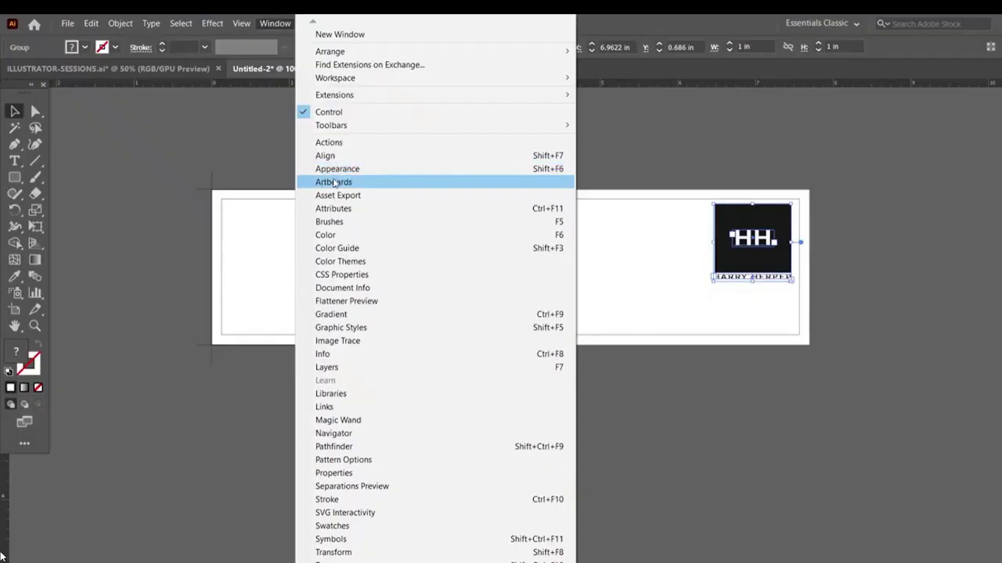
click(334, 181)
click(930, 176)
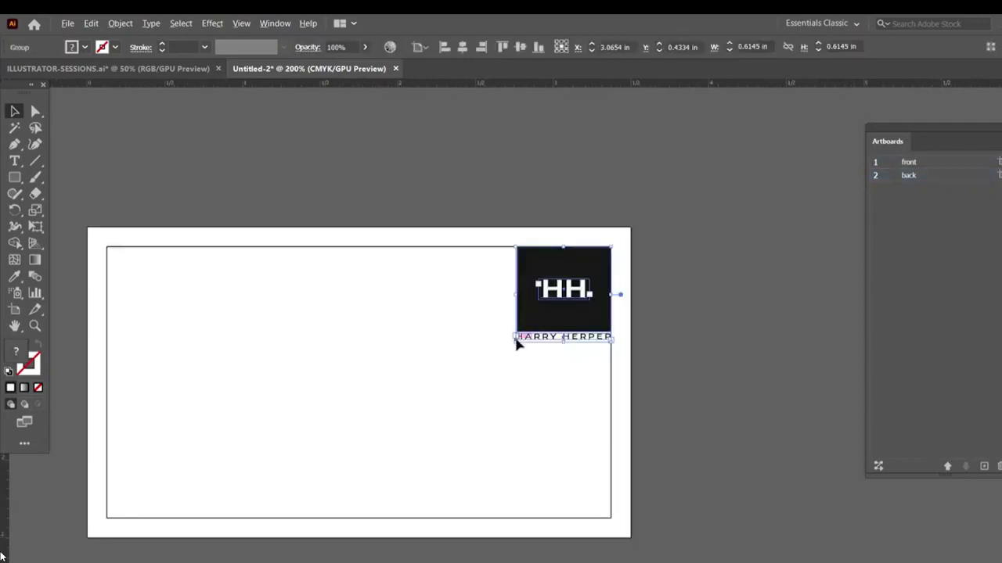
- Shrink the HH logo group to about 0.39 in and fine-tune its position
mouse_move(516, 341)
mouse_down()
mouse_move(571, 307)
mouse_move(633, 298)
mouse_up()
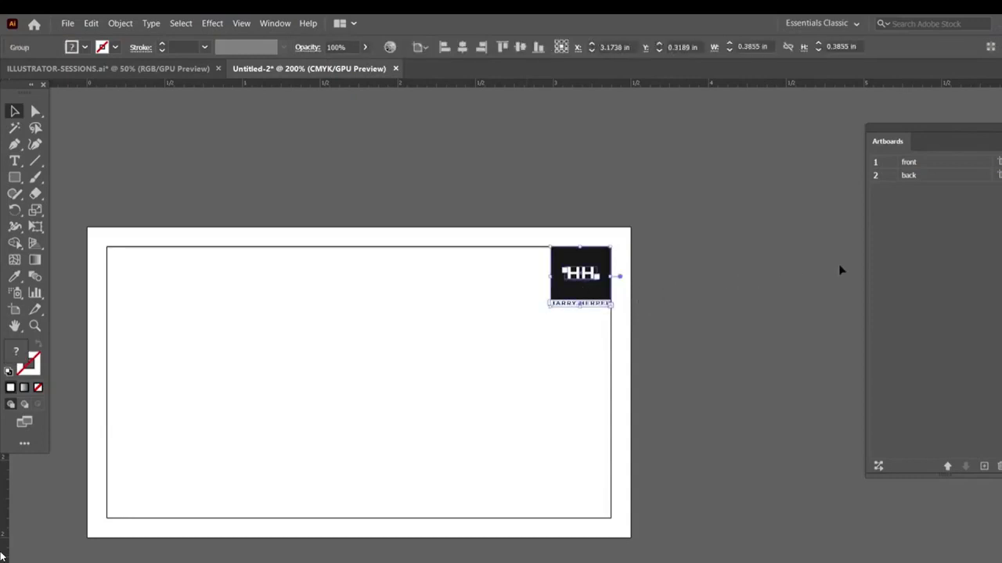
key(ctrl+plus)
key(ctrl+plus)
key(ctrl+plus)
key(ctrl+plus)
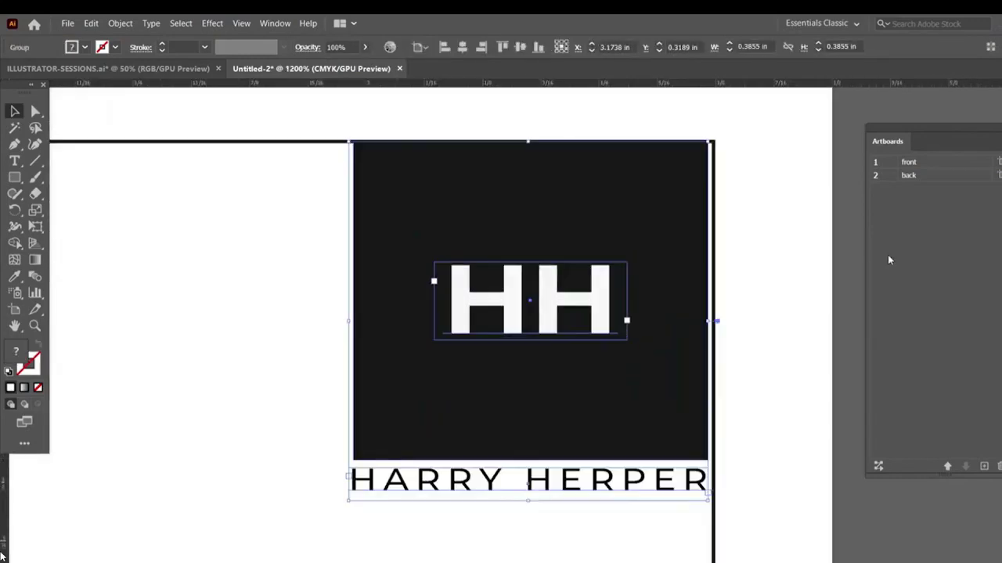
drag(483, 243, 483, 243)
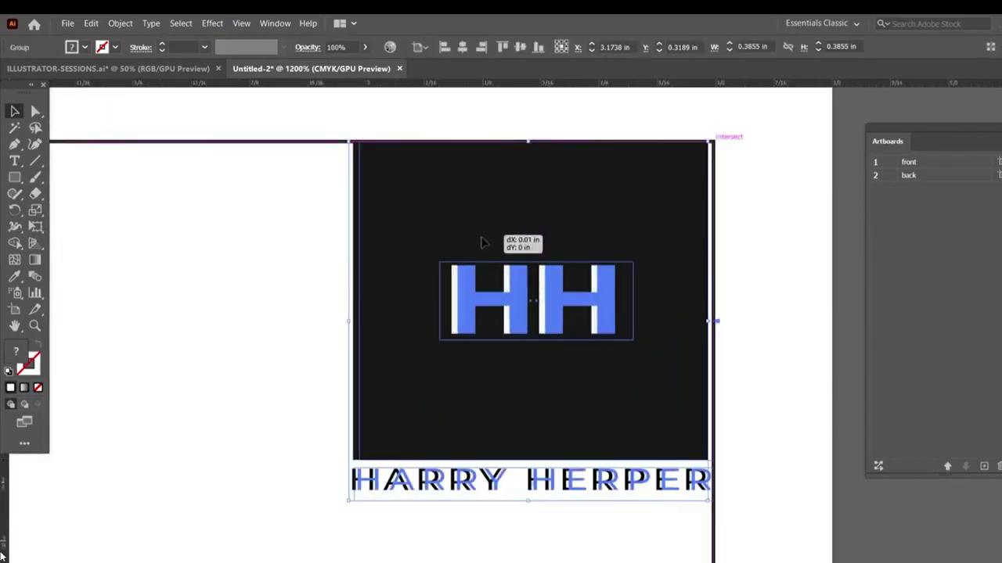
click(843, 457)
key(ctrl+minus)
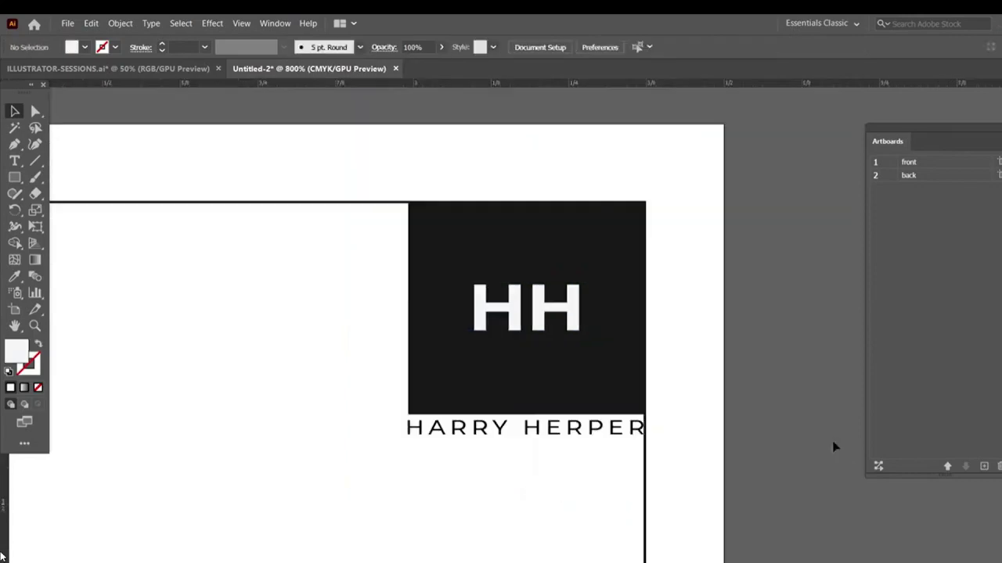
key(ctrl+minus)
key(ctrl+minus)
key(ctrl+minus)
key(ctrl+minus)
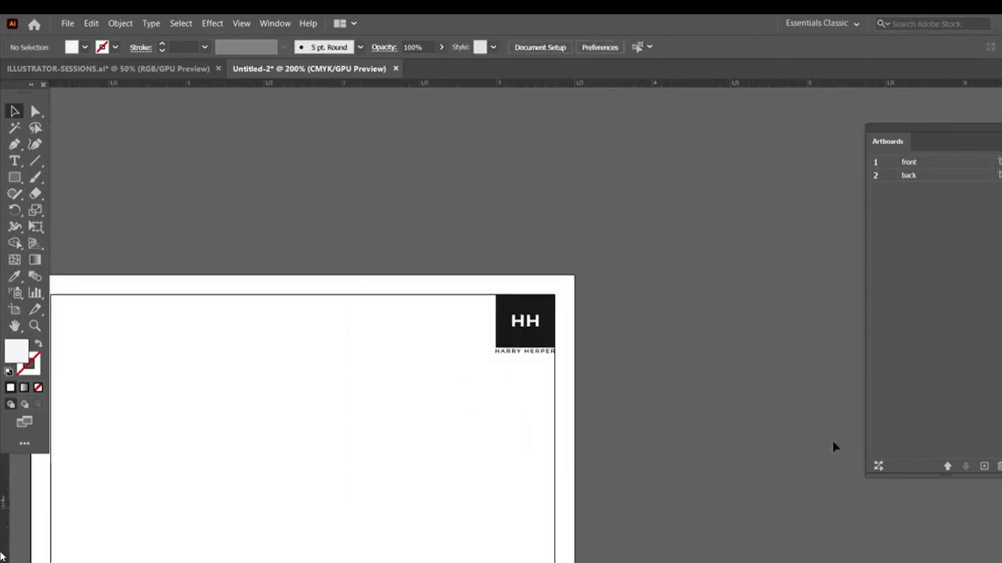
- Paste the contact details into a new text frame on the card's left side
key(alt+Tab)
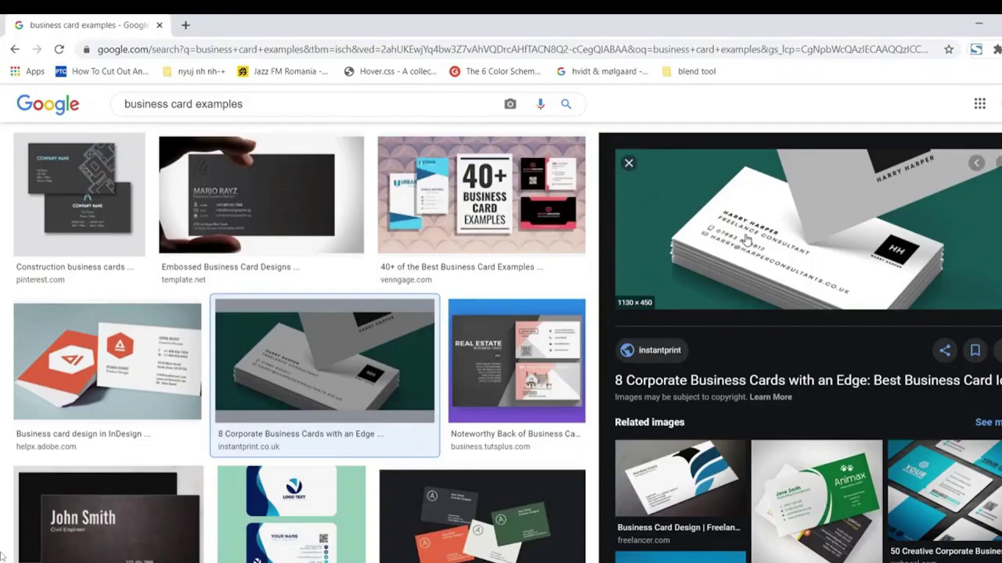
key(alt+Tab)
drag(208, 331, 474, 476)
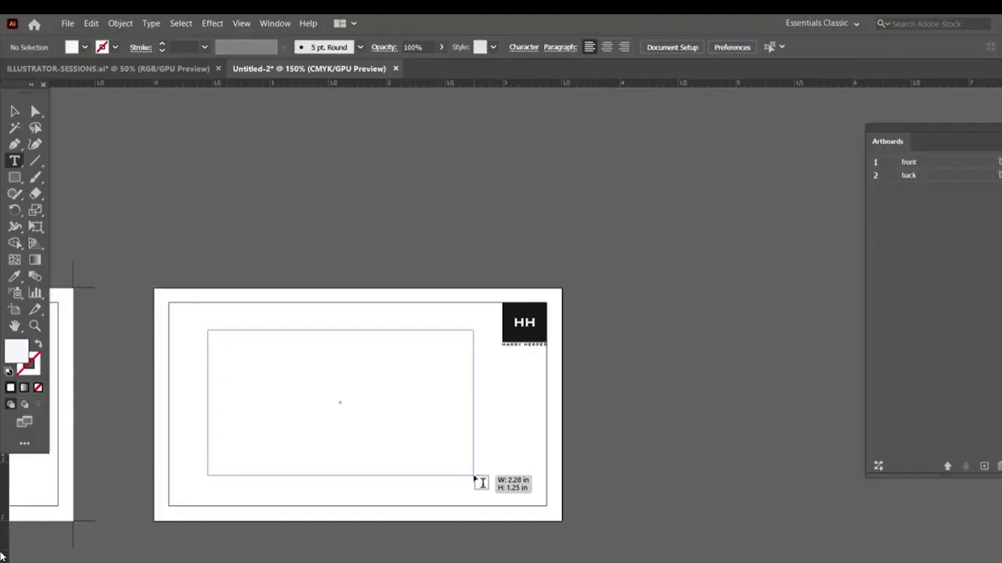
key(ctrl+v)
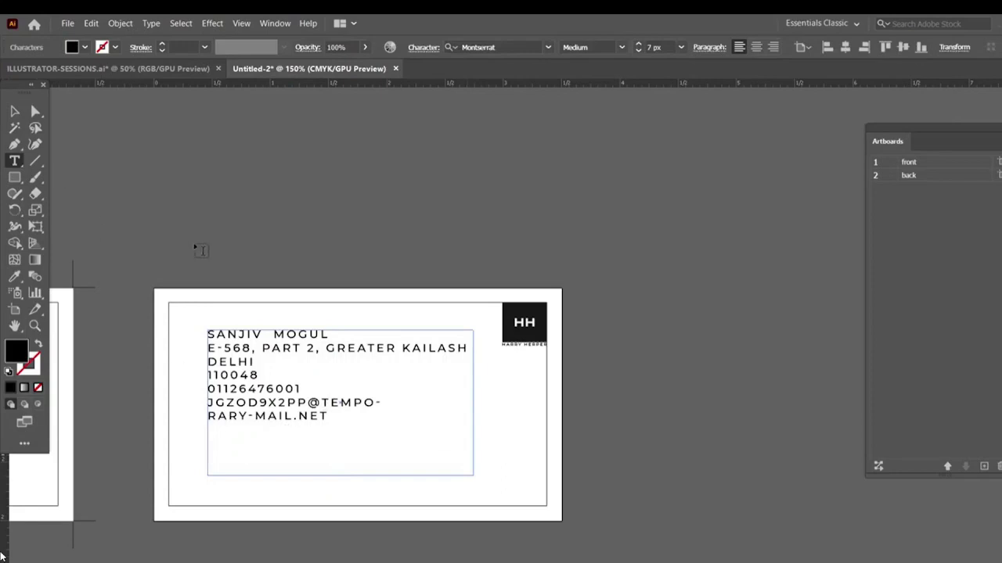
key(Escape)
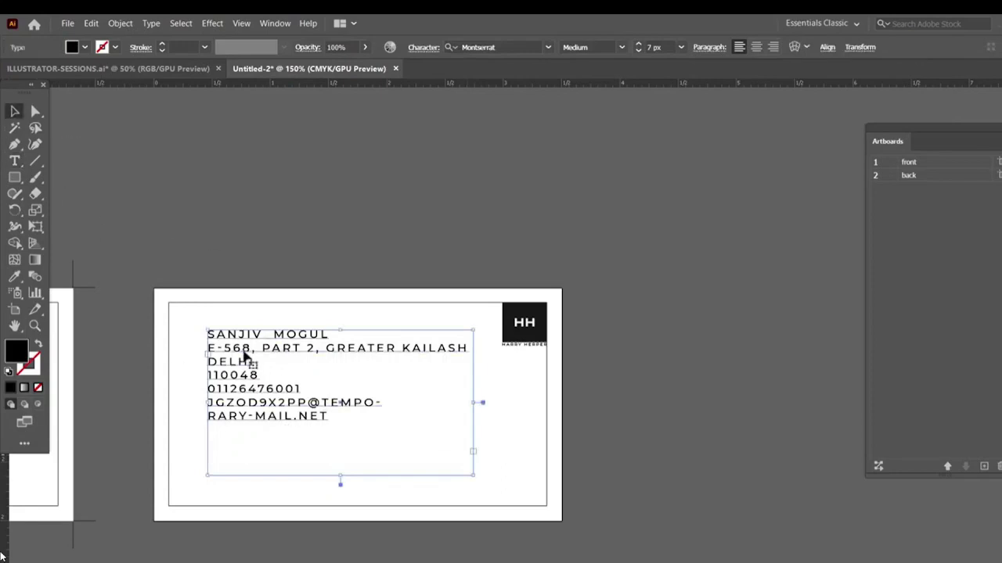
drag(251, 354, 237, 370)
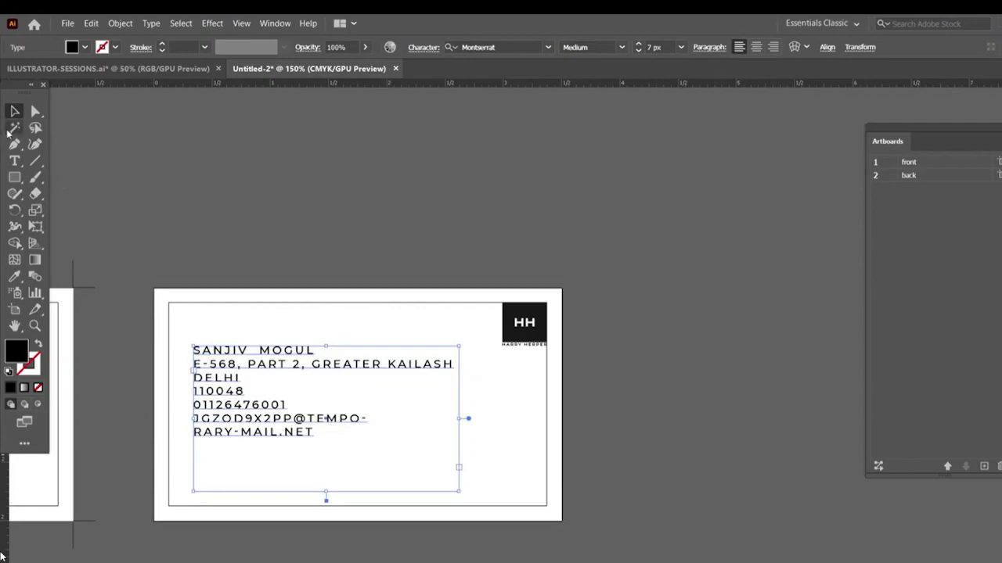
- Set the contact block's tracking to 0 in the Character panel
click(275, 23)
mouse_move(329, 562)
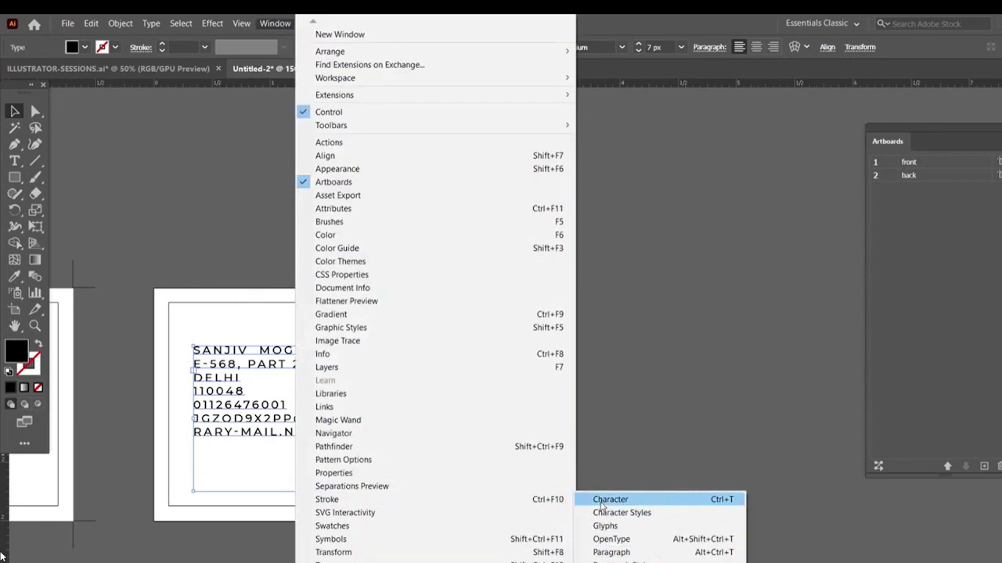
click(602, 501)
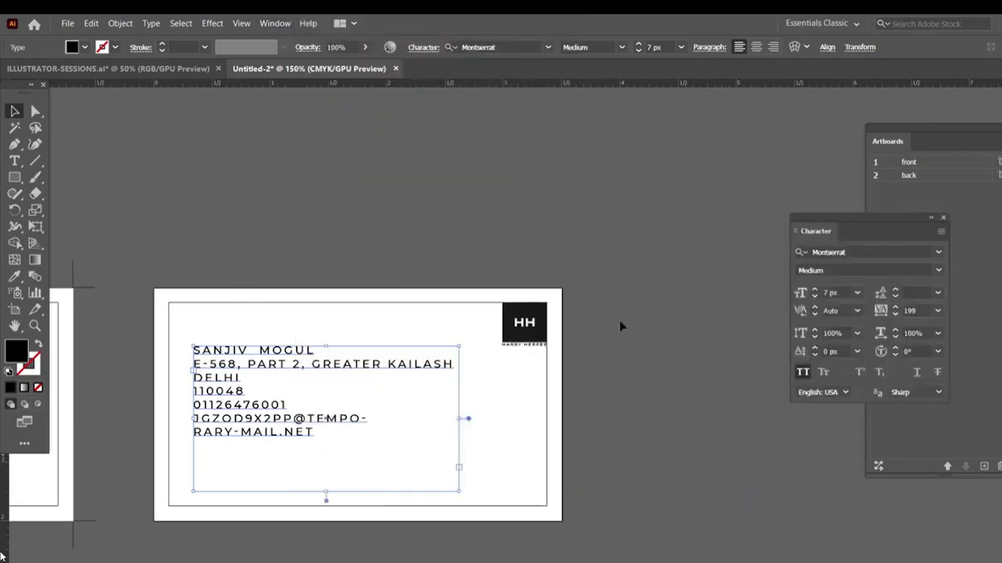
click(938, 312)
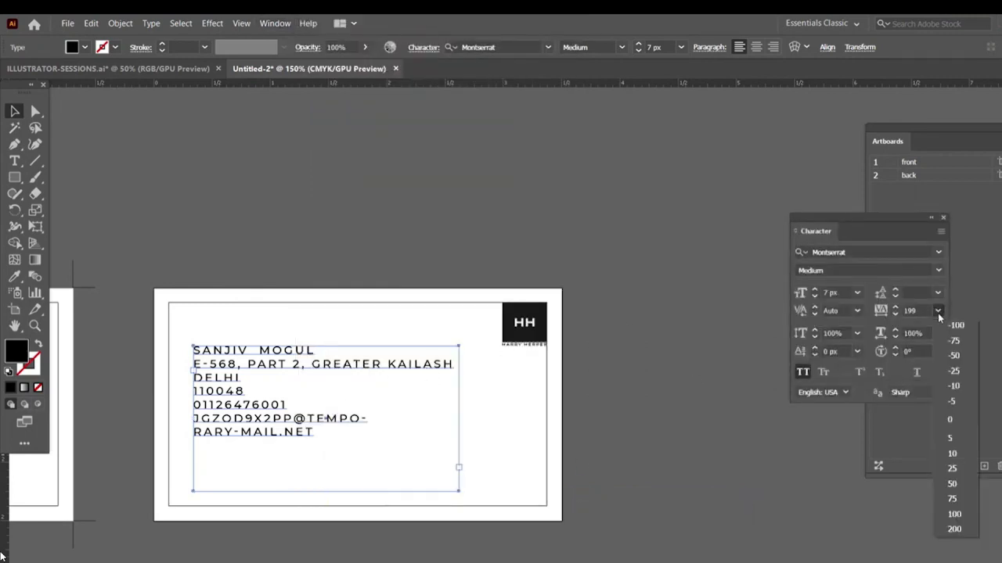
click(956, 427)
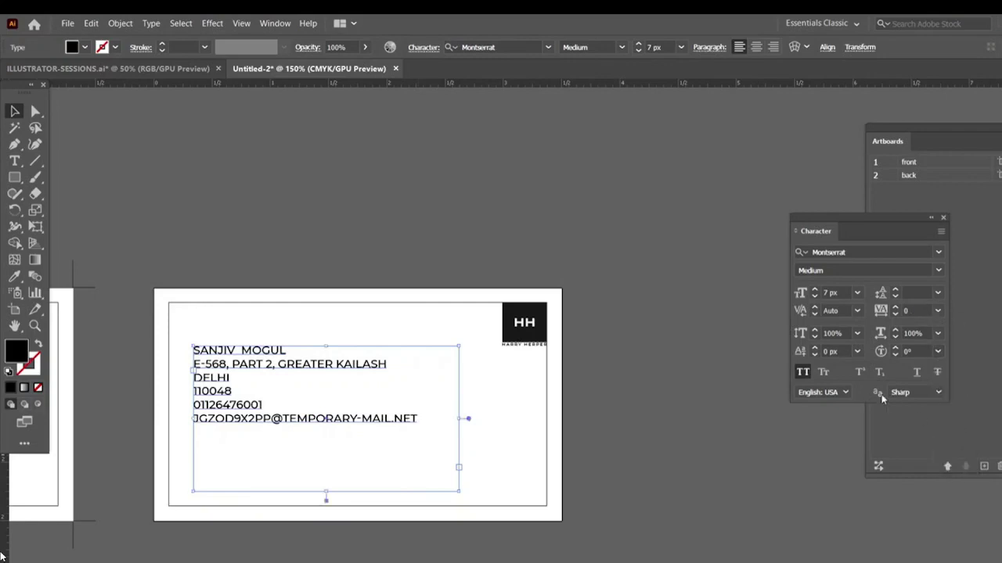
key(ctrl+plus)
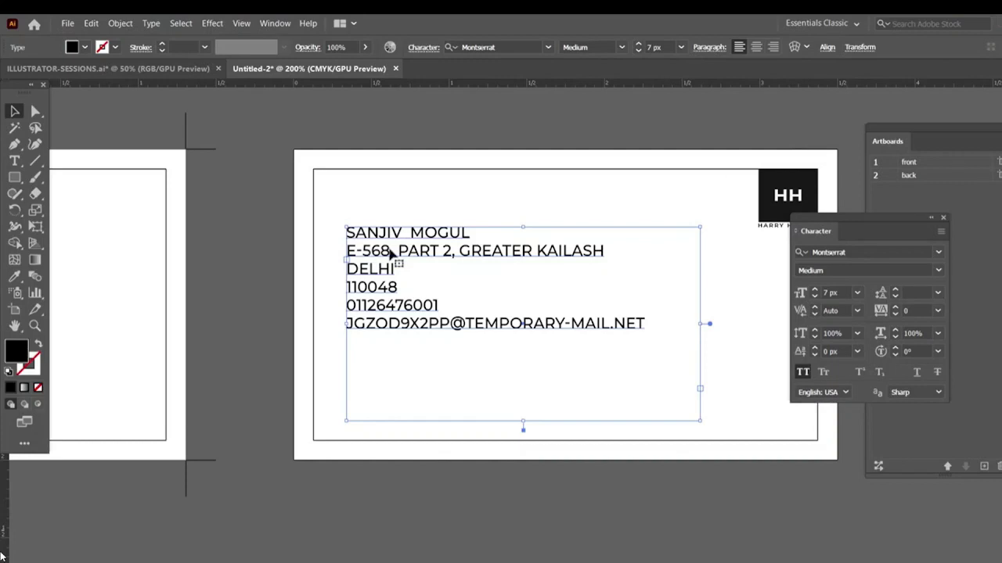
- Make the first-line name 10 px and add an empty line after it
click(15, 160)
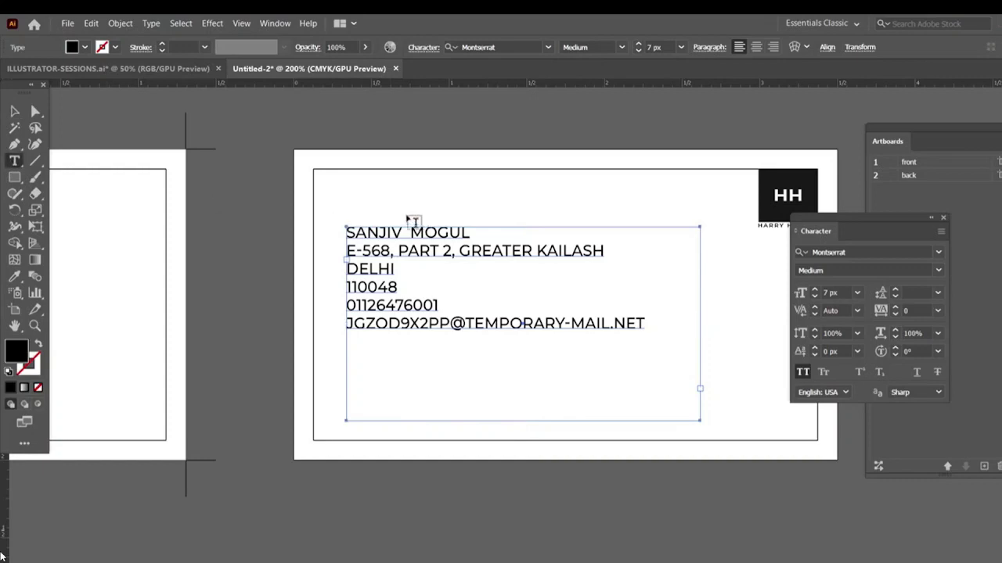
drag(346, 233, 505, 235)
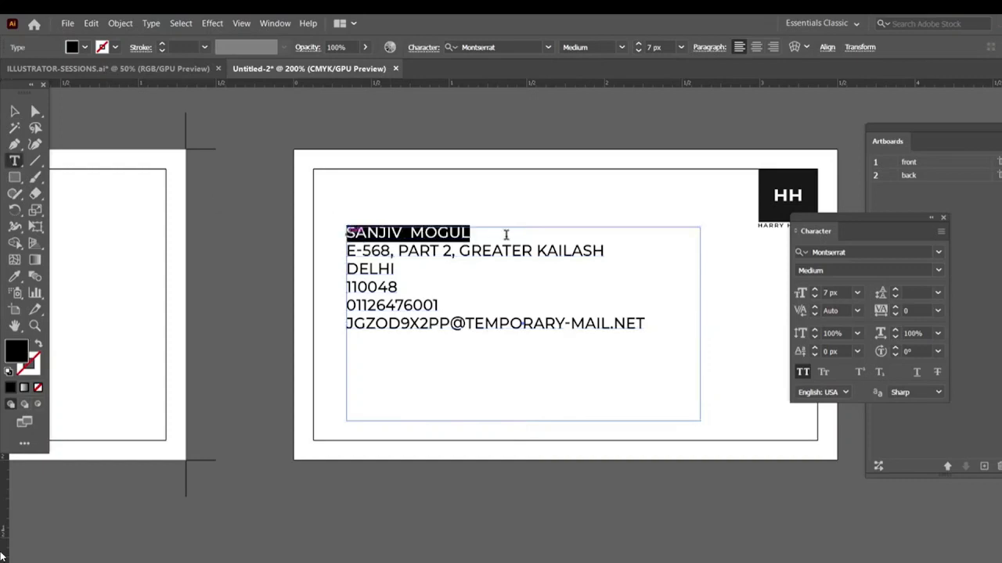
click(638, 44)
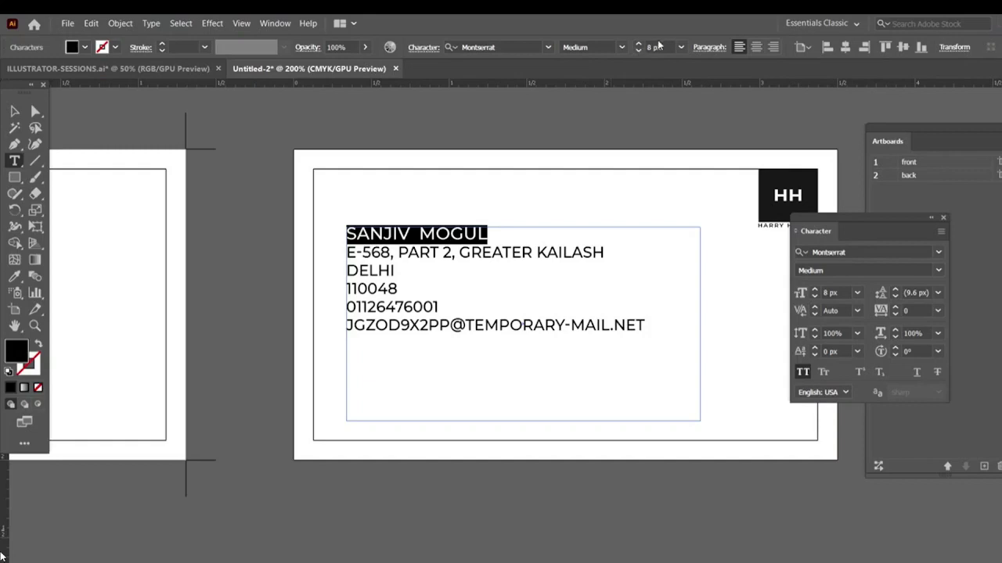
click(651, 47)
text(10)
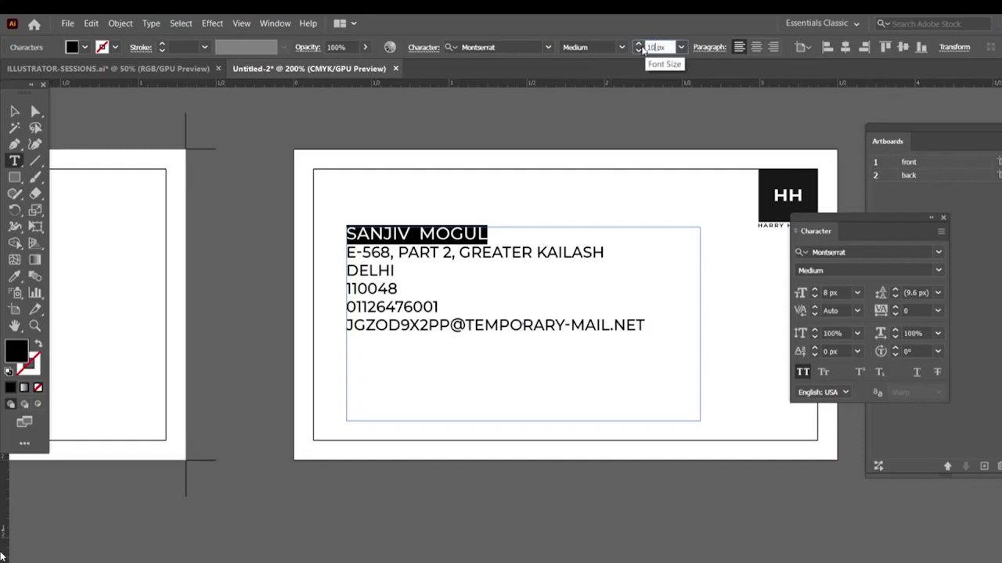
key(Return)
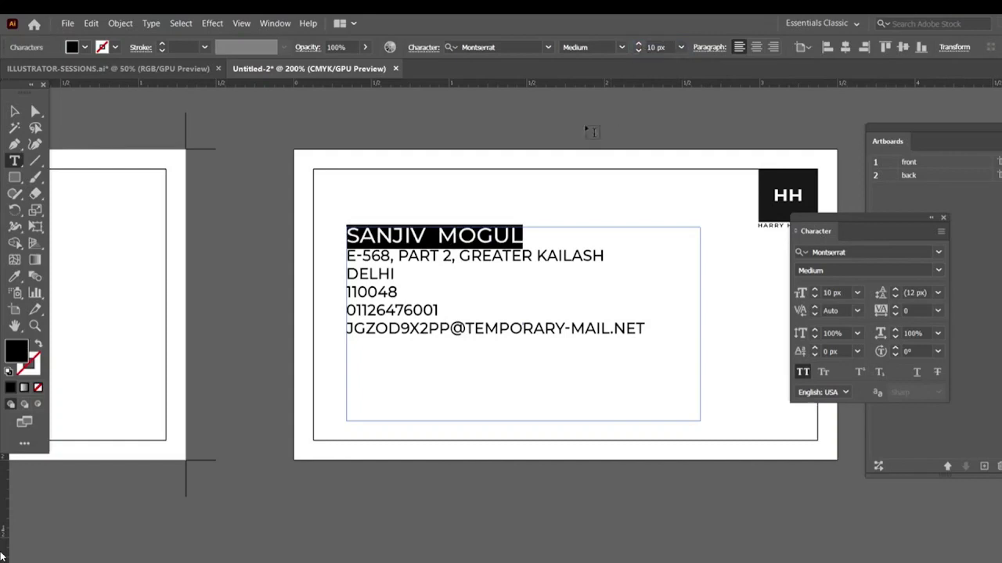
click(525, 240)
key(Return)
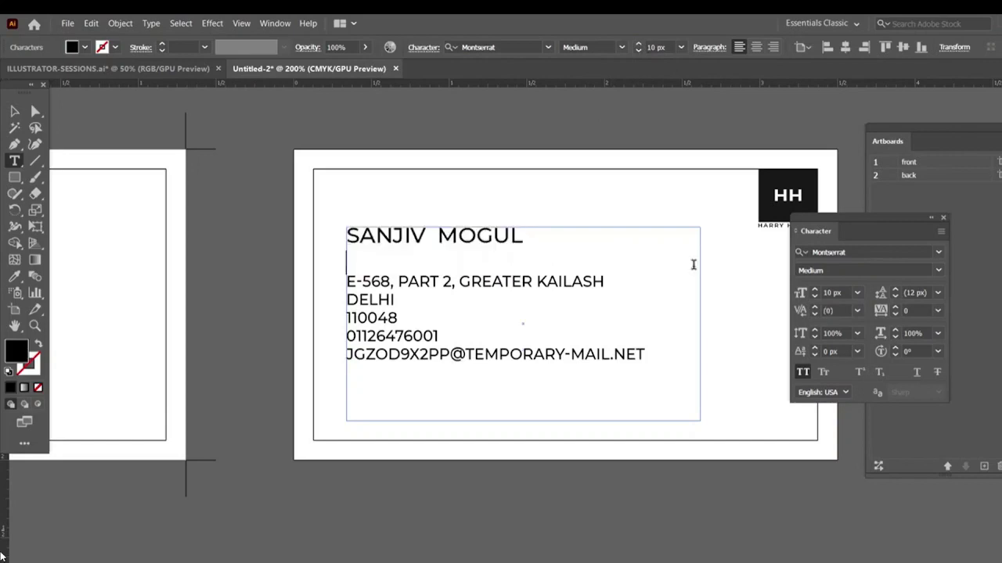
- Type 'GRAPHIC DESIGNER' under the name, correcting the typo
text(GRAPHI)
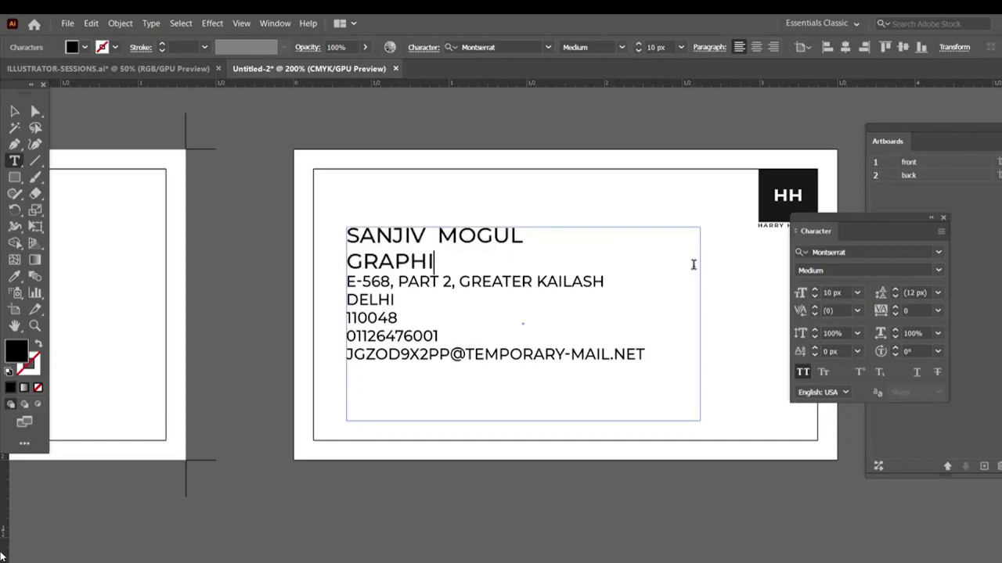
drag(438, 264, 303, 262)
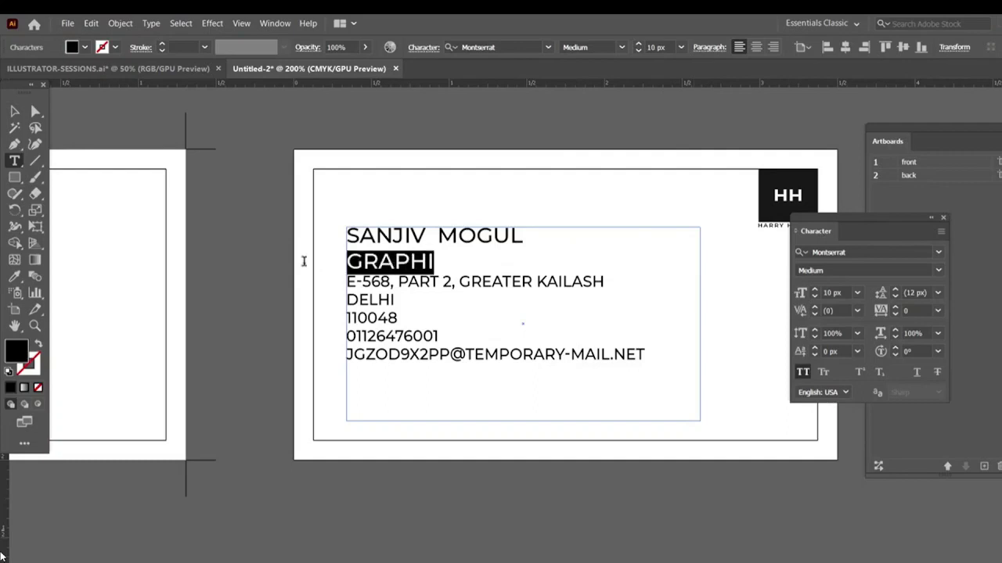
click(439, 263)
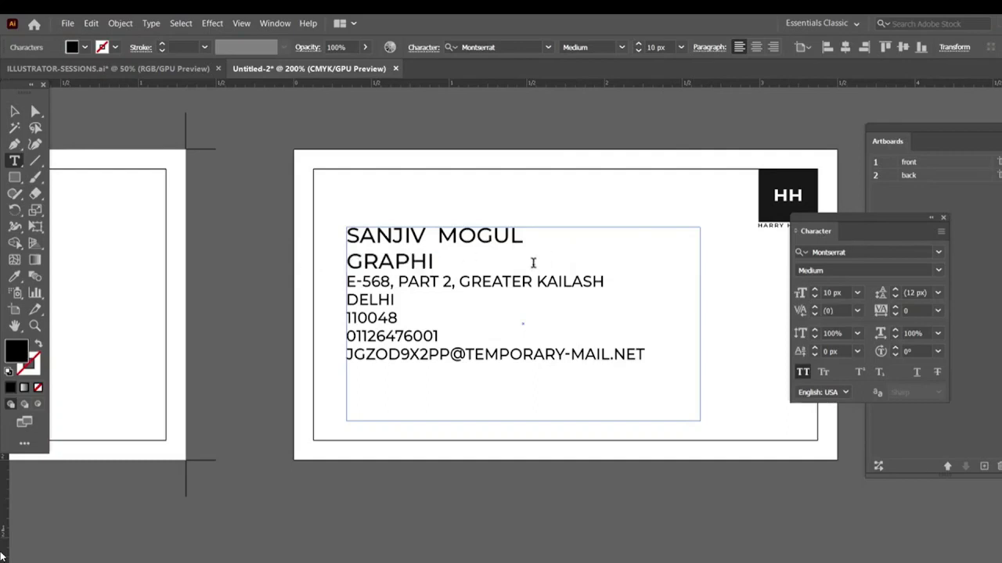
text(C DESIGNWE)
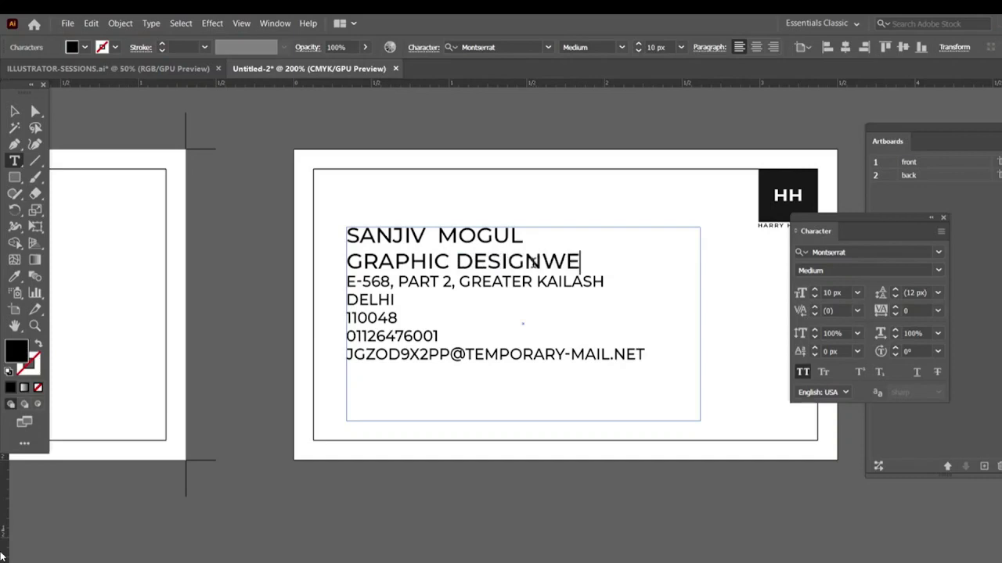
key(BackSpace)
key(BackSpace)
text(ER)
- Switch the title to mixed case 'Graphic Designer' and set it to 8 px
drag(583, 261, 346, 262)
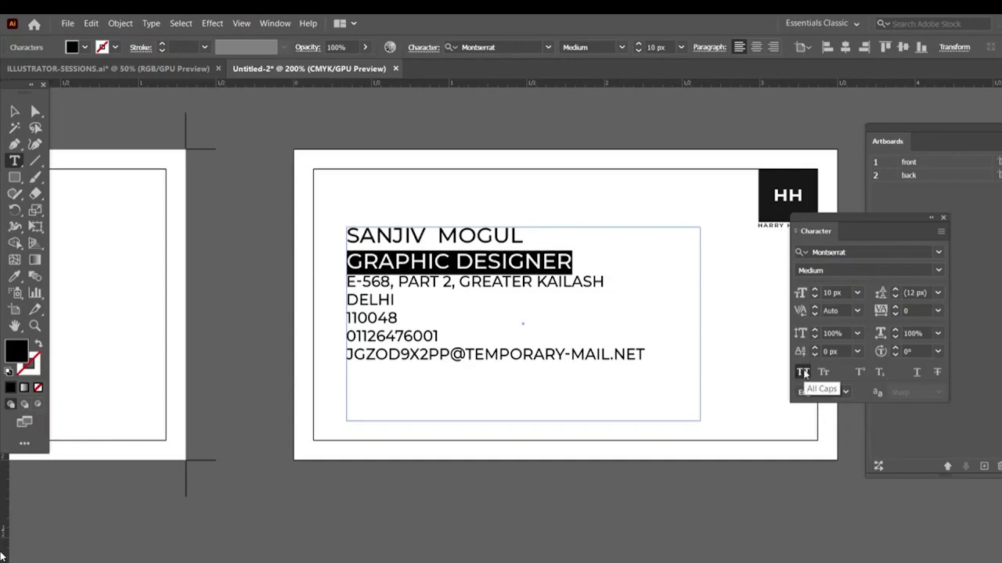
click(803, 372)
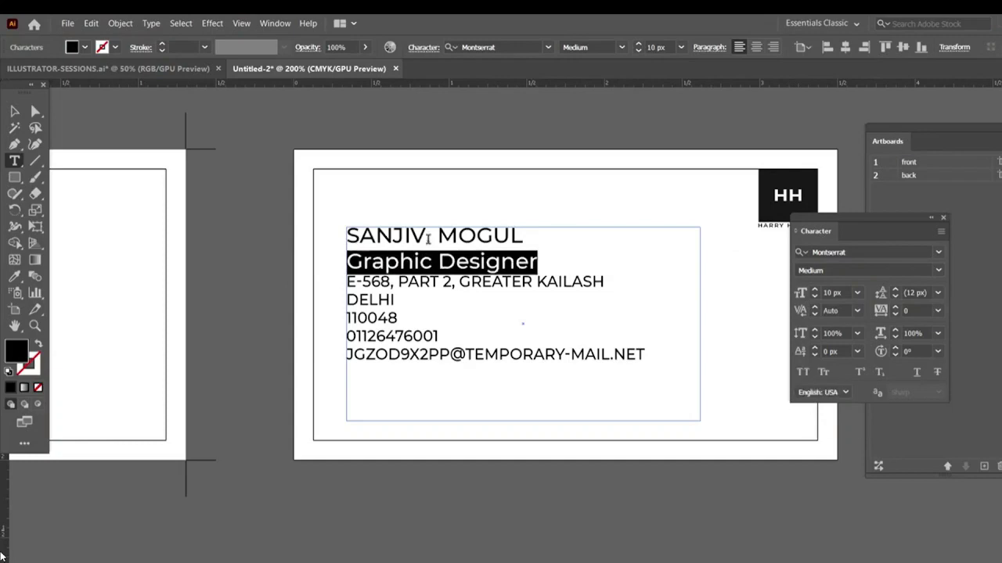
click(637, 45)
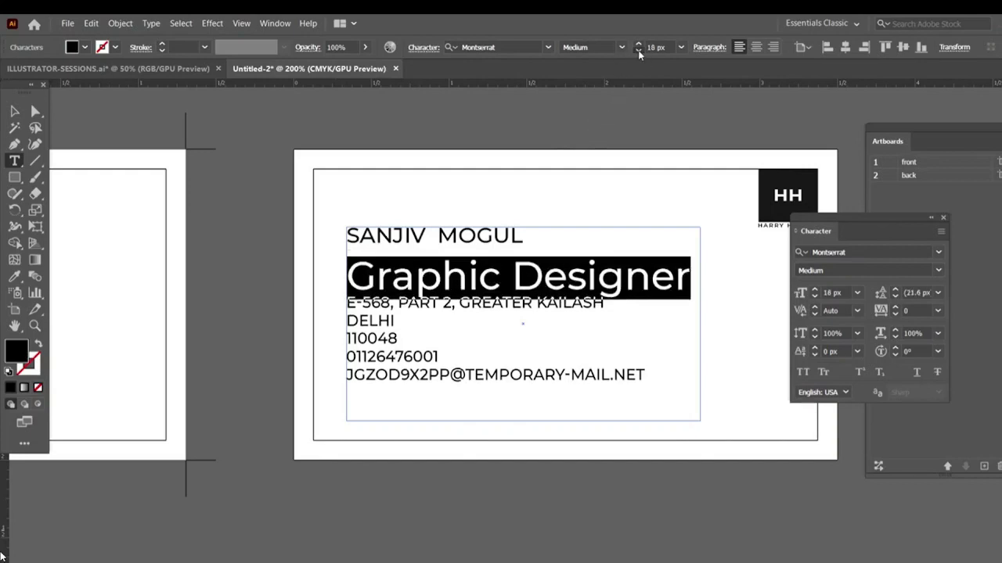
click(638, 44)
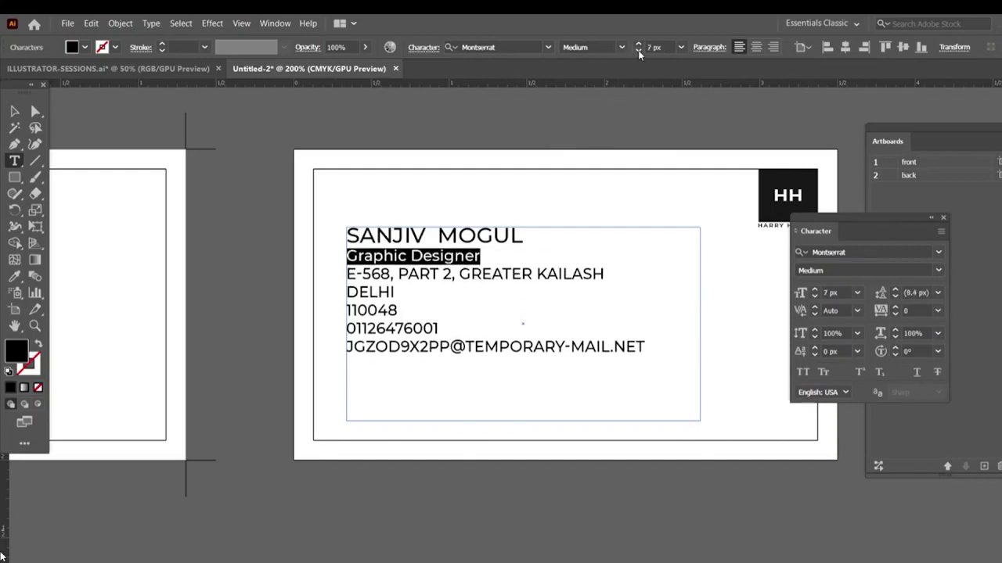
click(638, 50)
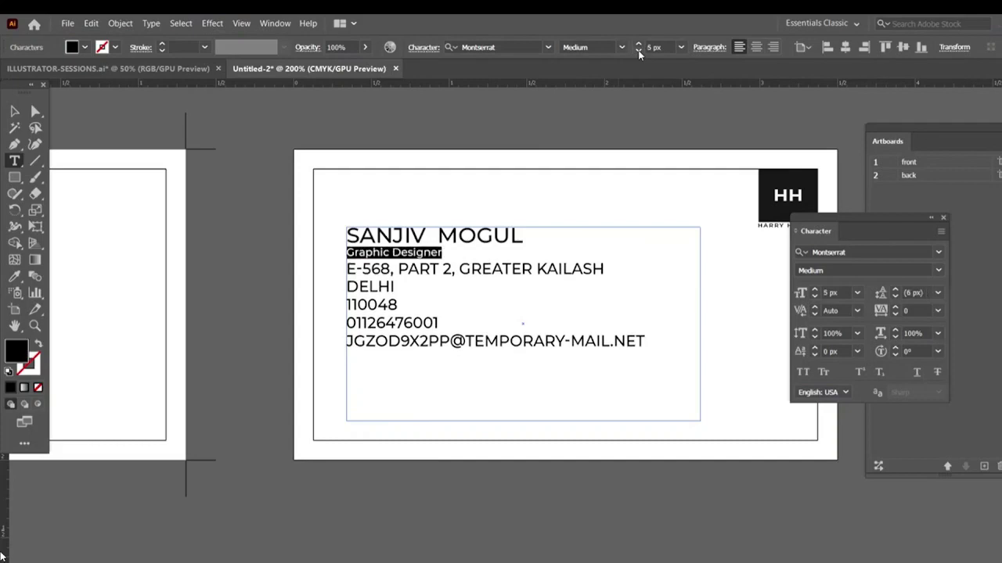
click(639, 45)
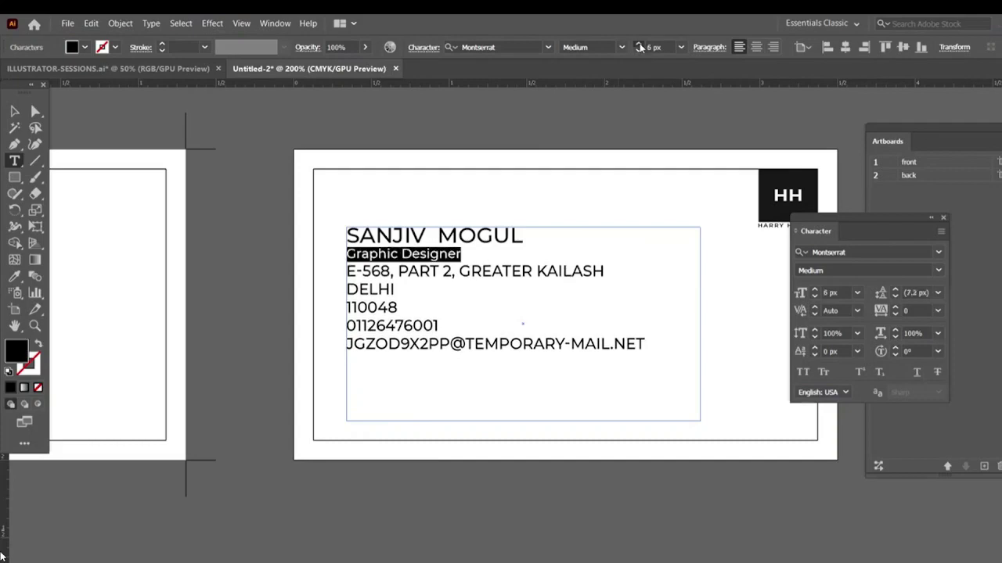
click(638, 44)
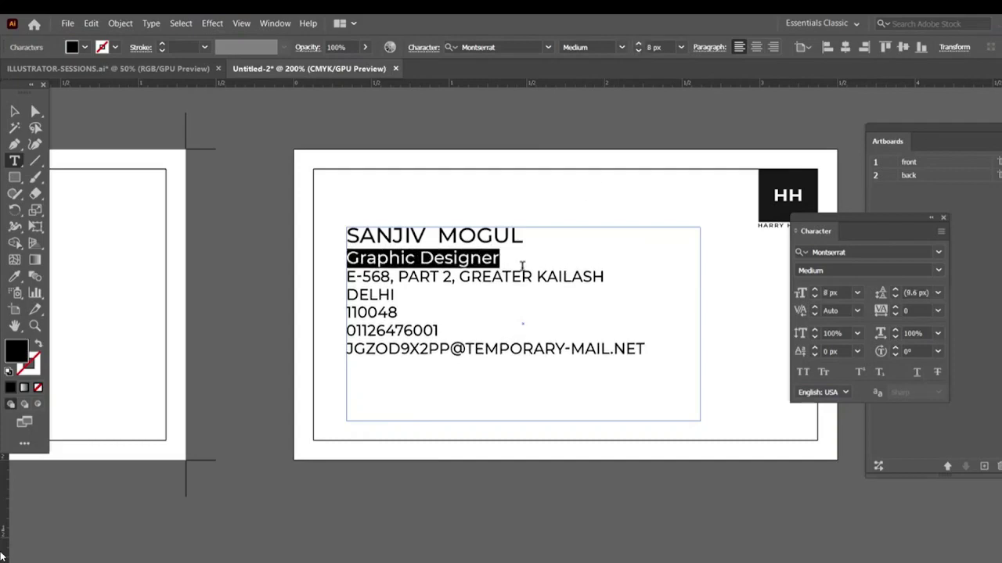
- Set leading to 8 px and Graphic Designer tracking to 94
drag(505, 264, 326, 232)
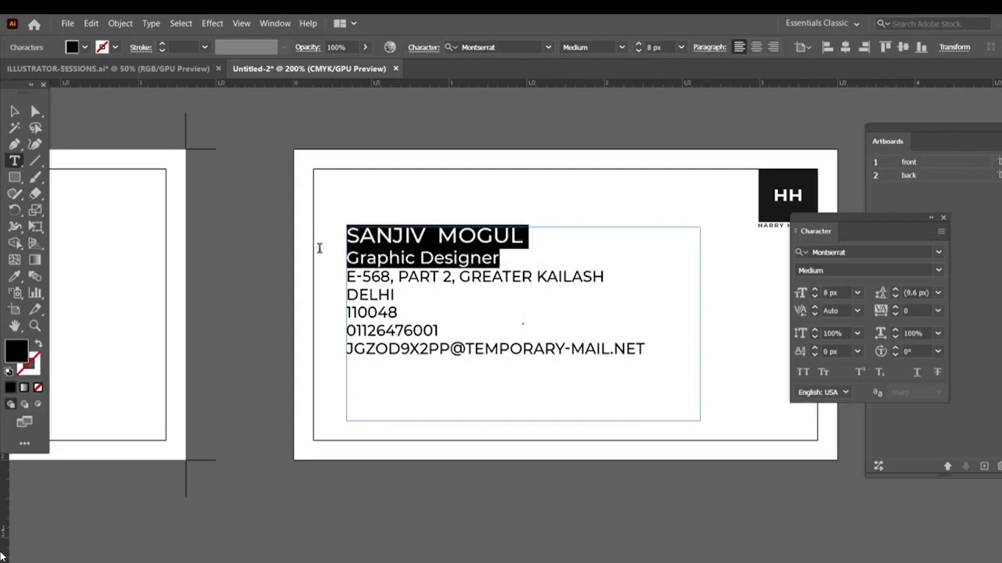
click(895, 297)
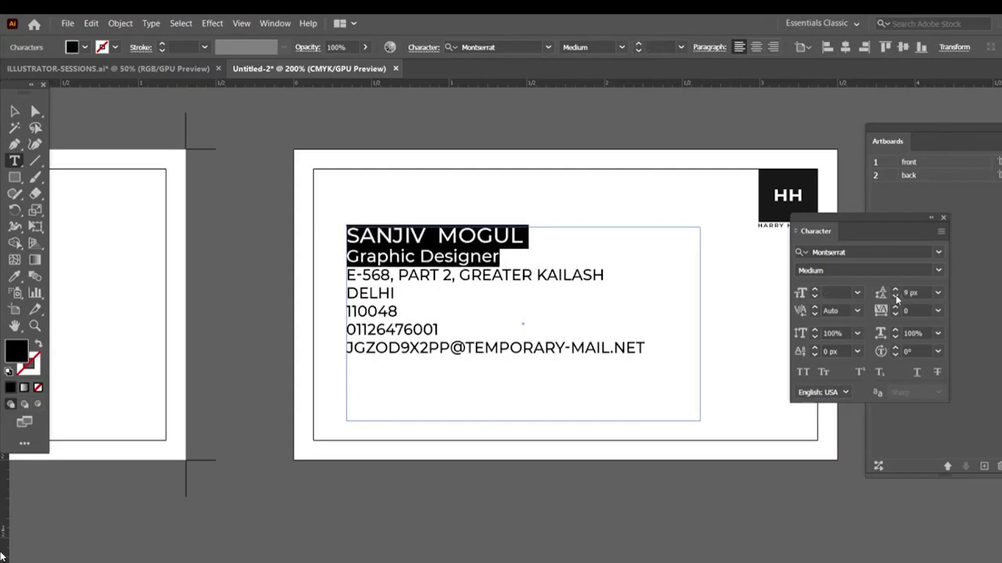
click(896, 296)
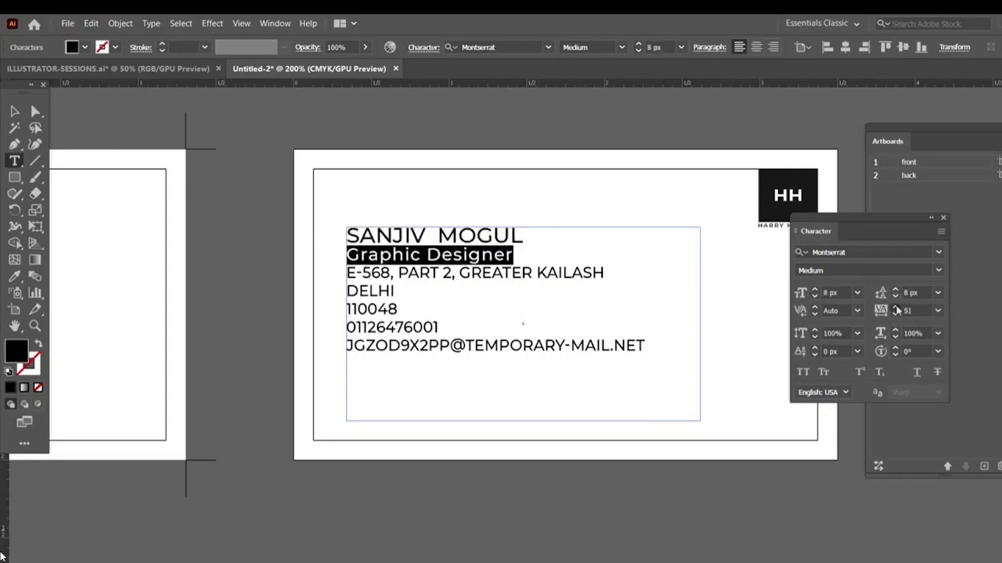
click(897, 306)
click(896, 307)
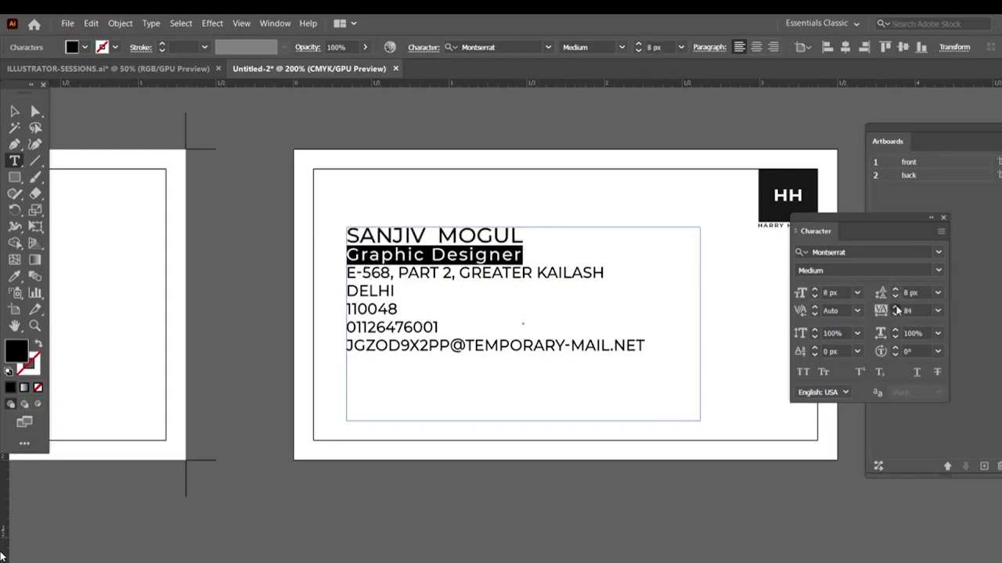
click(897, 307)
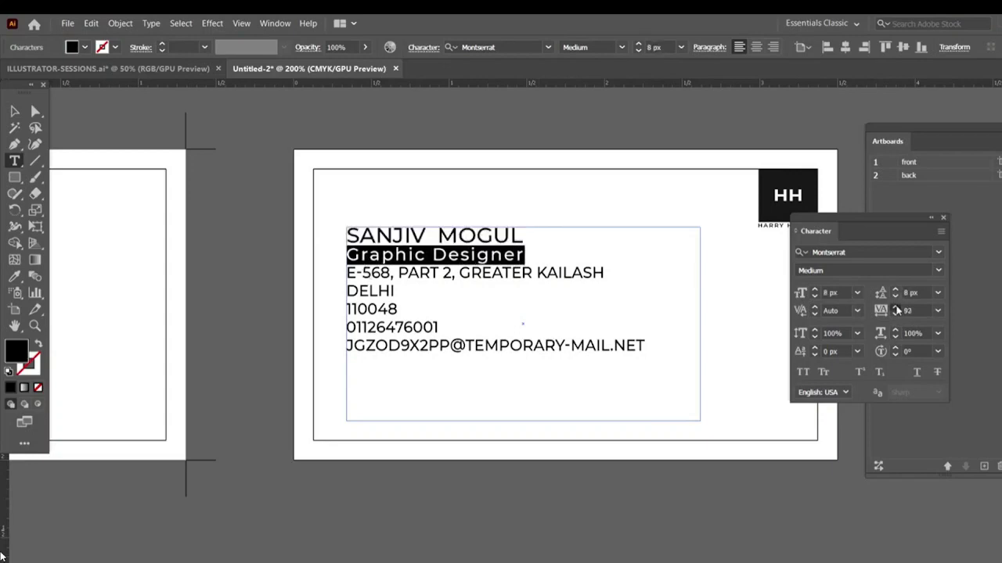
- Change the Graphic Designer title to Montserrat Light and deselect the text
click(622, 48)
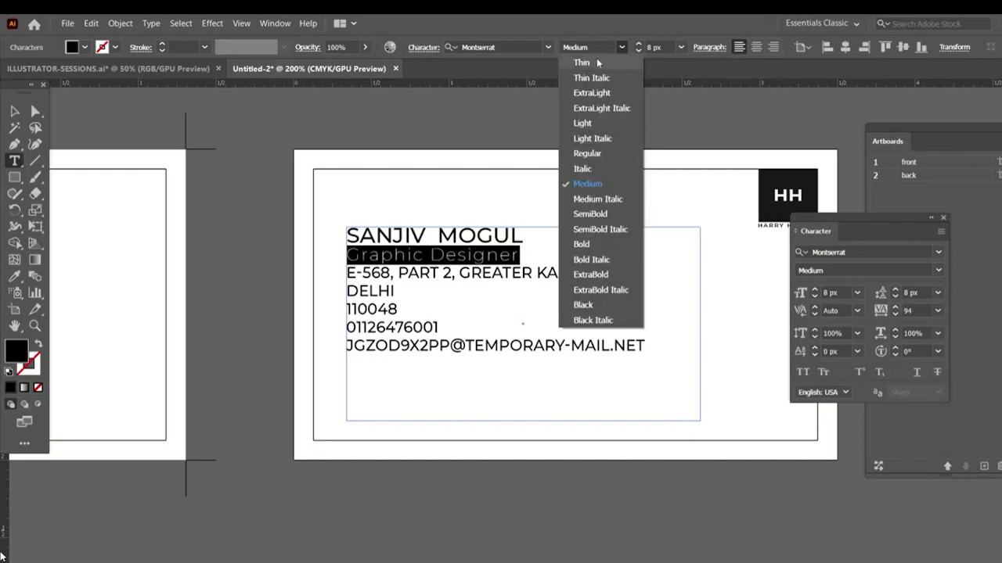
click(587, 153)
click(622, 48)
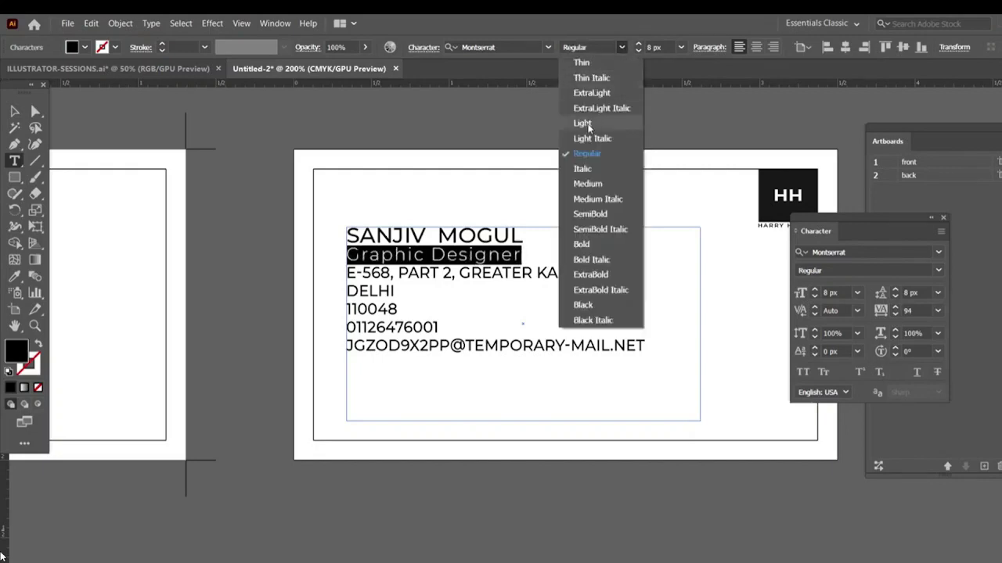
click(588, 127)
key(Escape)
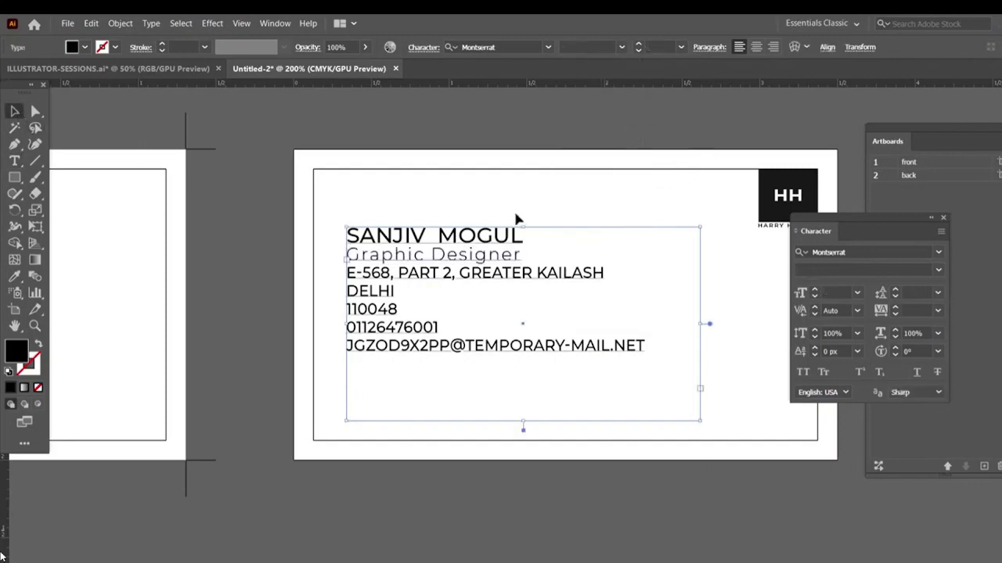
click(517, 219)
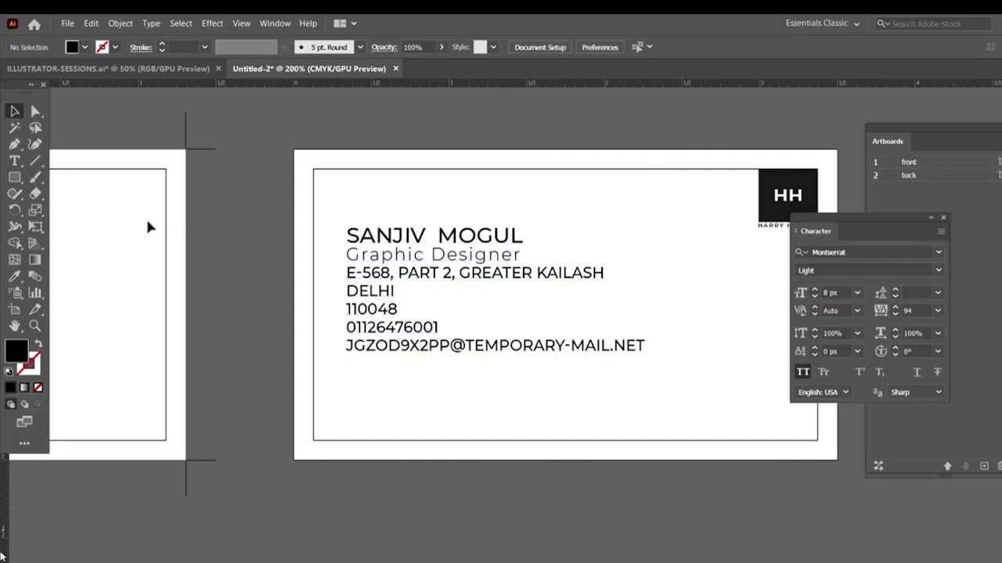
- Insert a blank line between the title and the address, then check the reference image
click(14, 160)
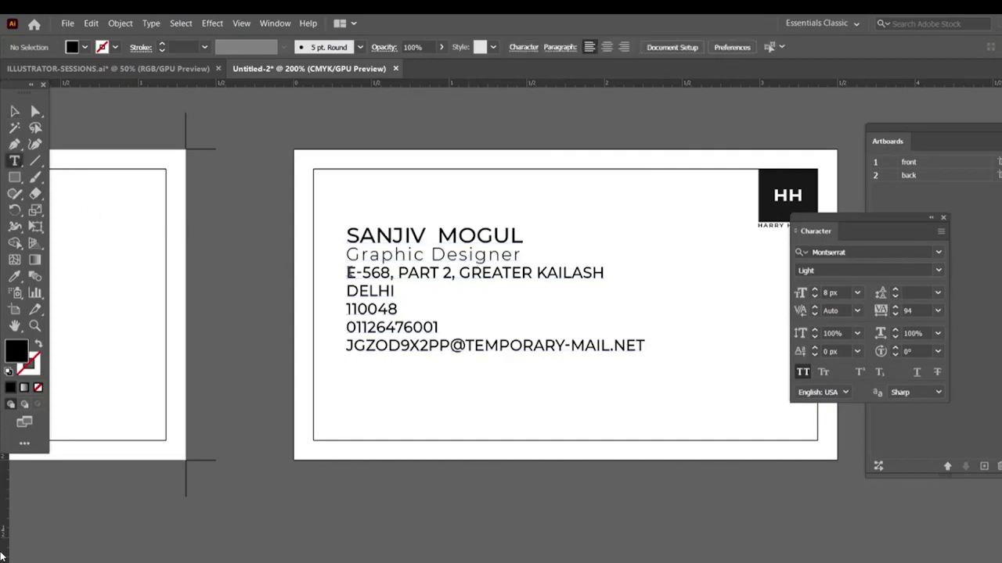
click(361, 279)
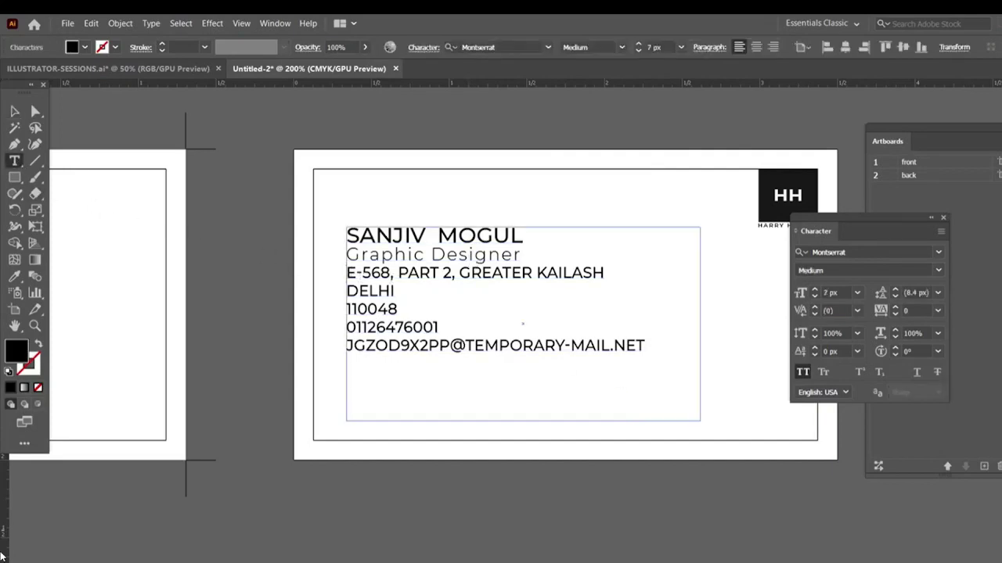
key(Return)
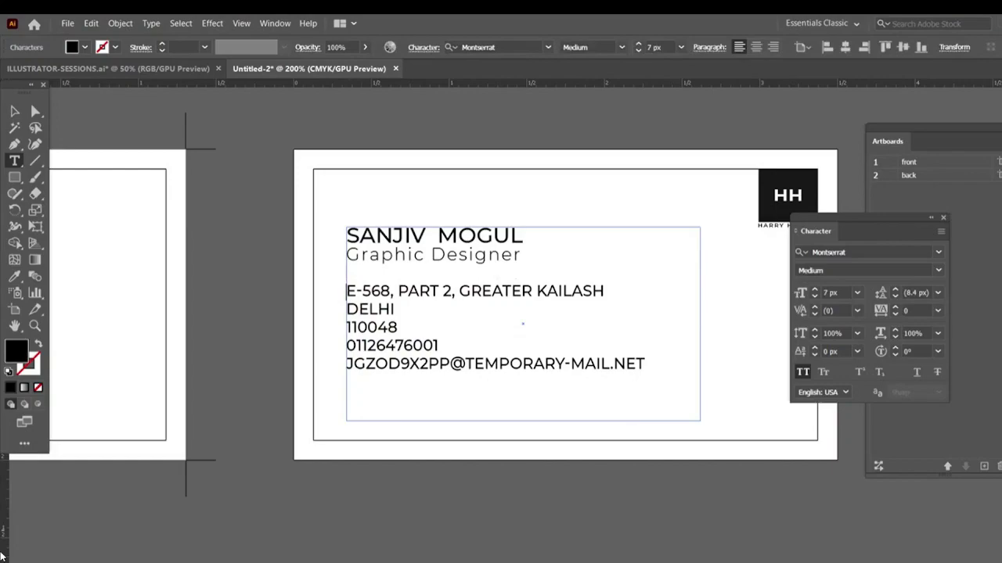
key(alt+Tab)
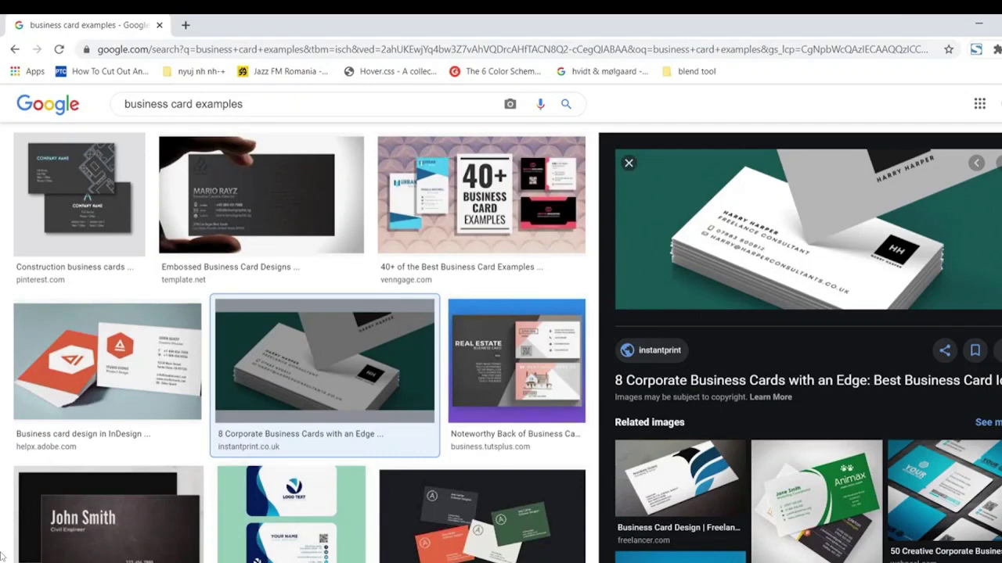
key(alt+Tab)
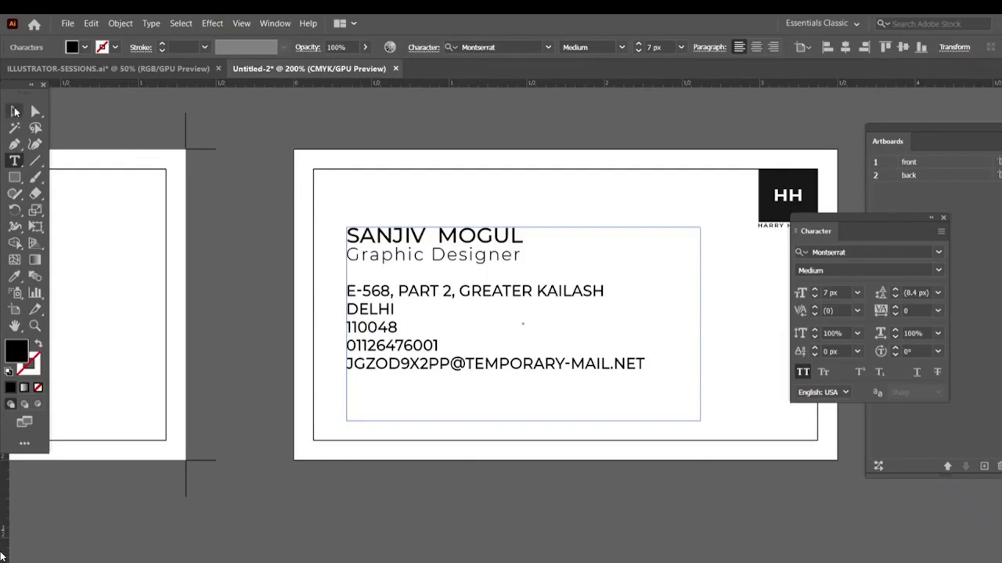
- Exit text editing on the card and switch to the browser showing Flaticon
click(15, 111)
key(alt+Tab)
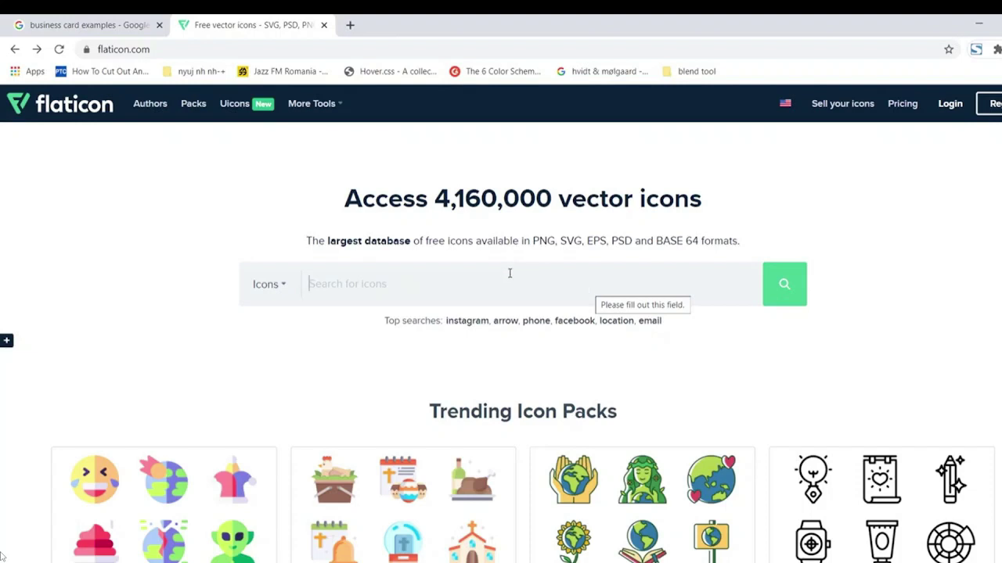
- Search Flaticon for 'address' icons and scroll through the pin and house results
text(add)
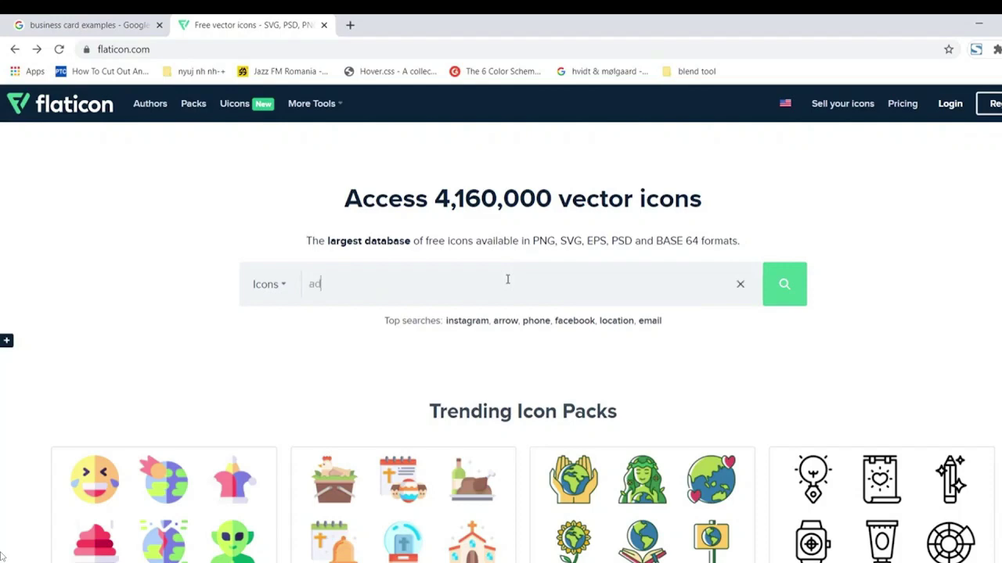
click(266, 362)
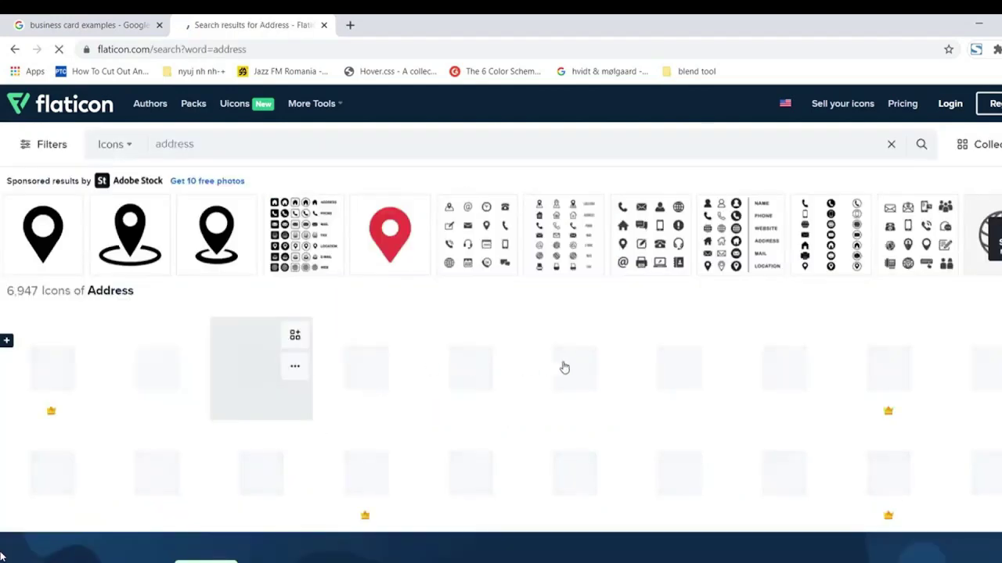
scroll(704, 366, down, 2)
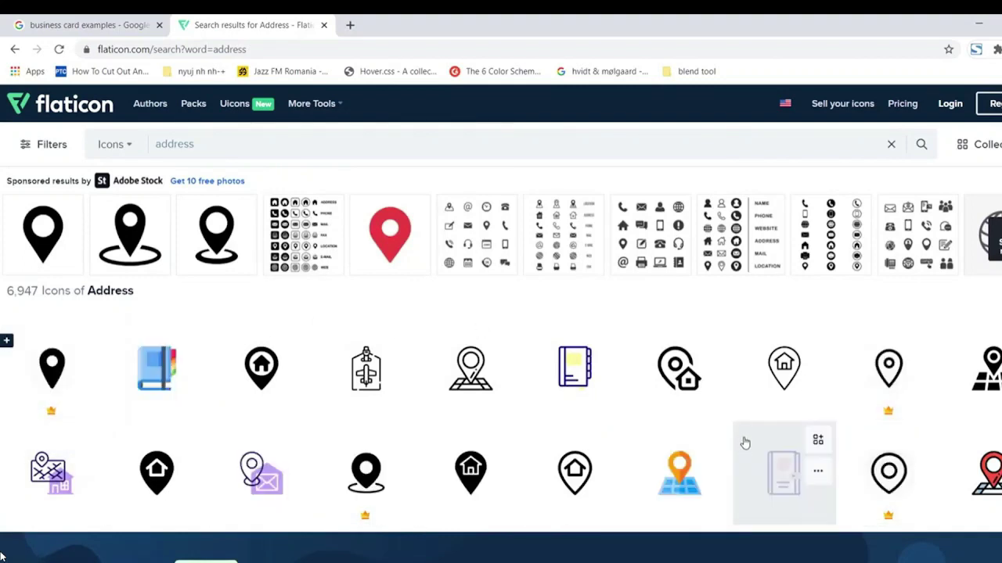
scroll(743, 441, down, 1)
scroll(745, 442, down, 1)
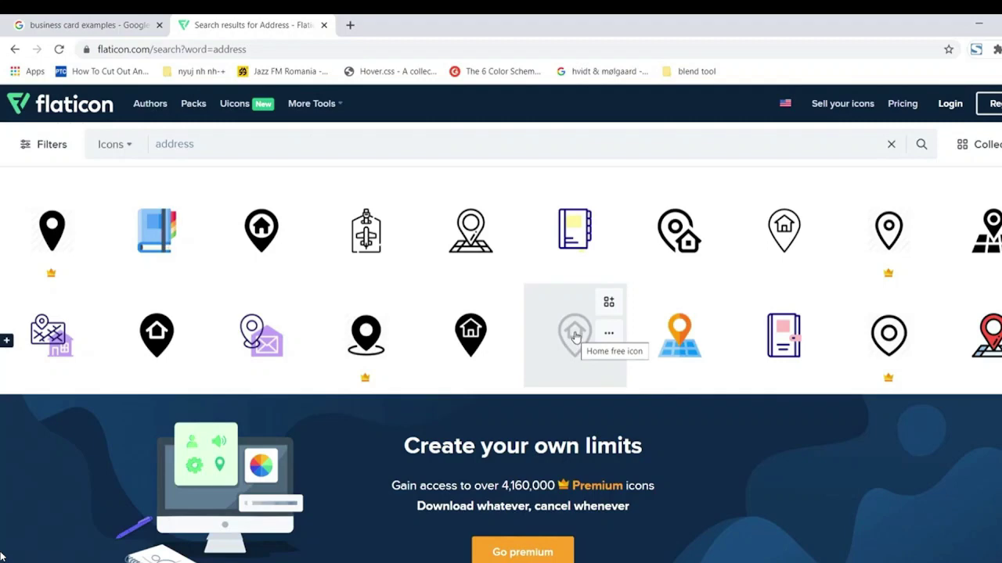
- Download the 'Home' location-pin icon as a free PNG
click(575, 336)
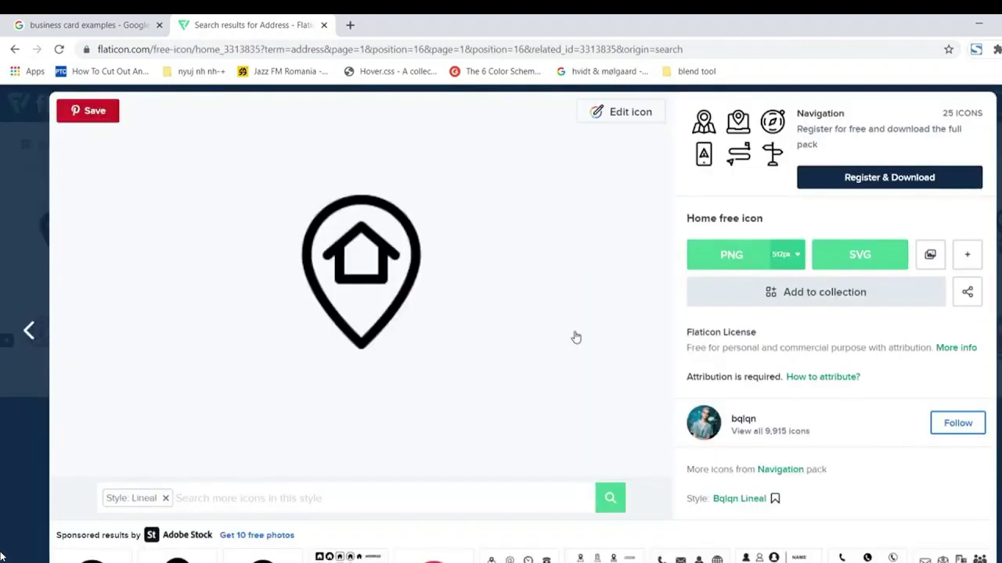
click(793, 260)
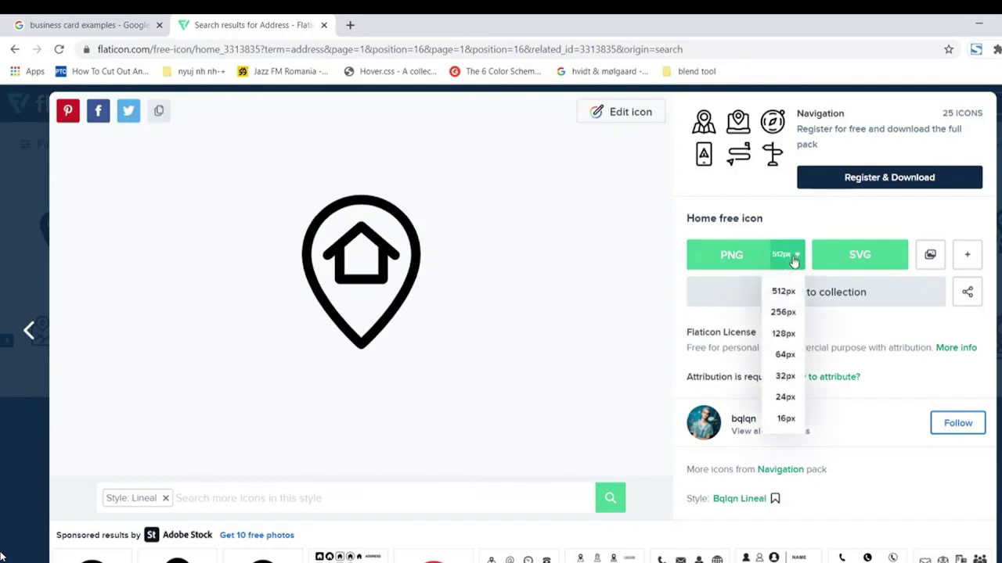
click(859, 255)
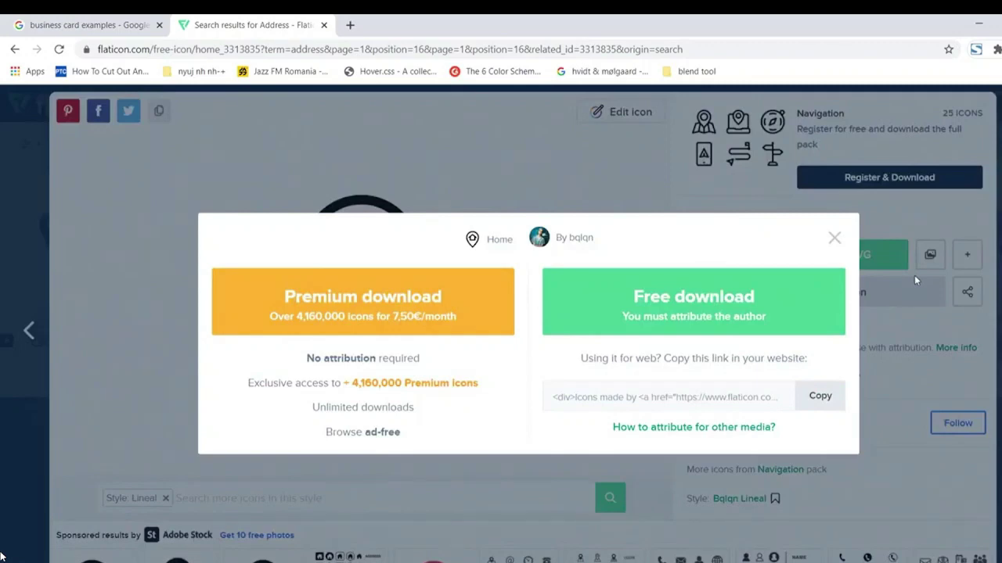
click(637, 314)
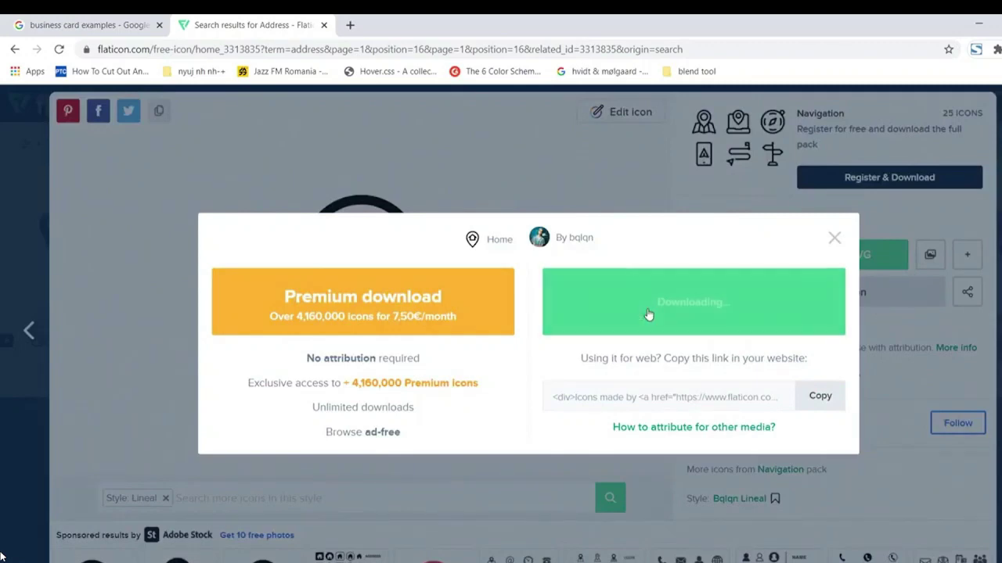
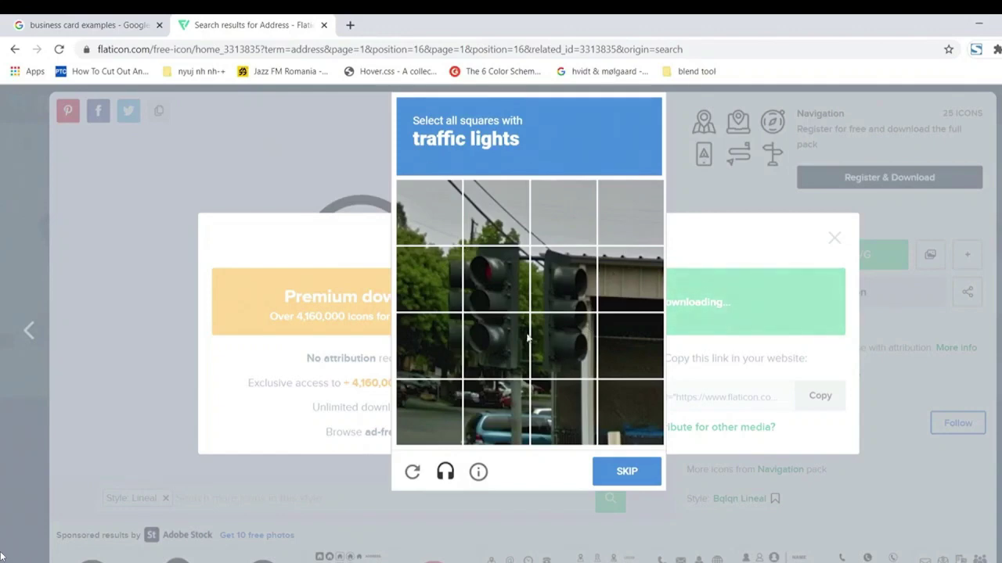
- Mark the four traffic-light tiles in the reCAPTCHA grid and verify
click(499, 285)
click(563, 281)
click(496, 344)
click(563, 344)
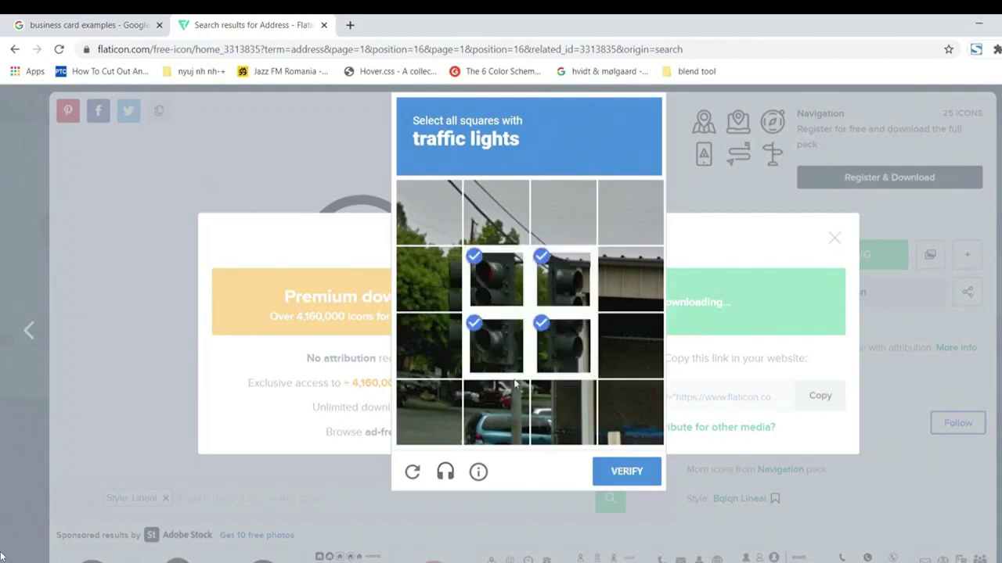
click(638, 474)
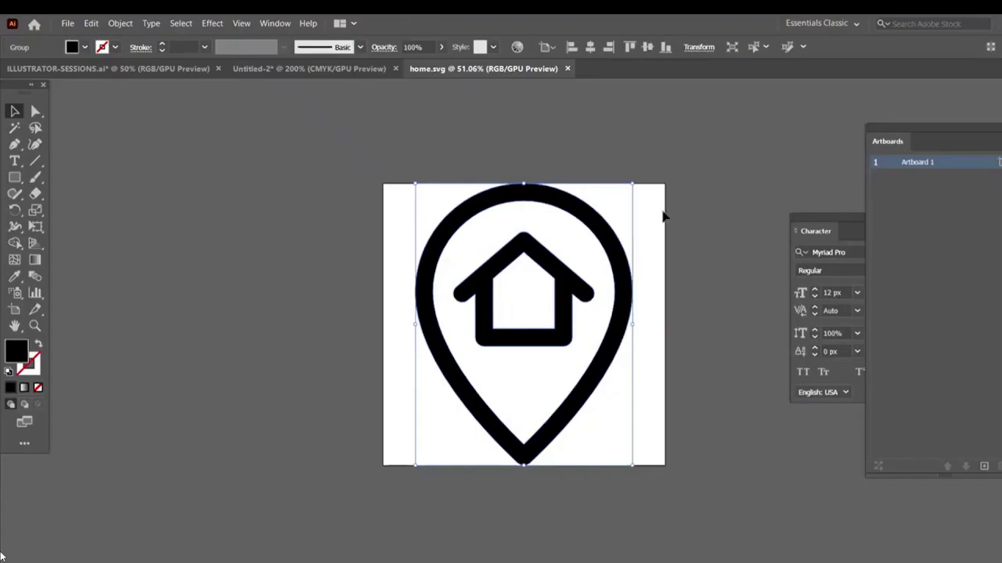
- Paste the home-pin icon into Untitled-2, keep it black, and shrink it beside the address line
click(309, 68)
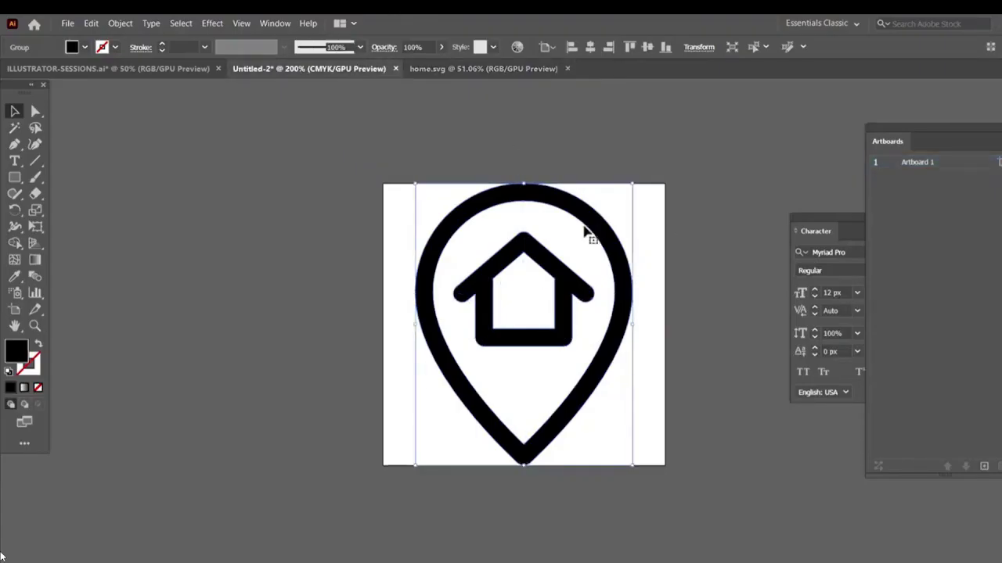
key(ctrl+v)
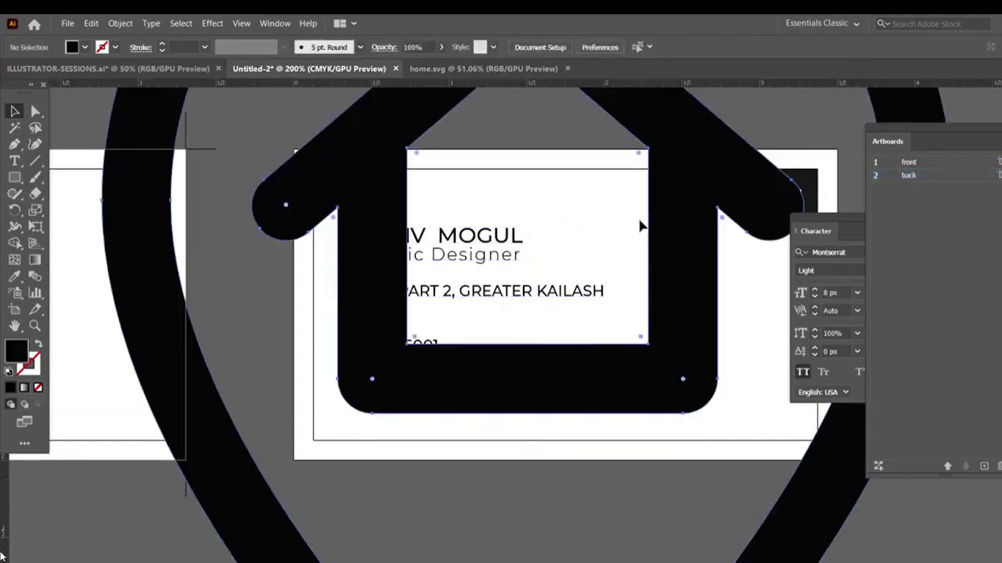
mouse_move(485, 231)
mouse_down()
mouse_move(252, 213)
mouse_move(198, 198)
mouse_up()
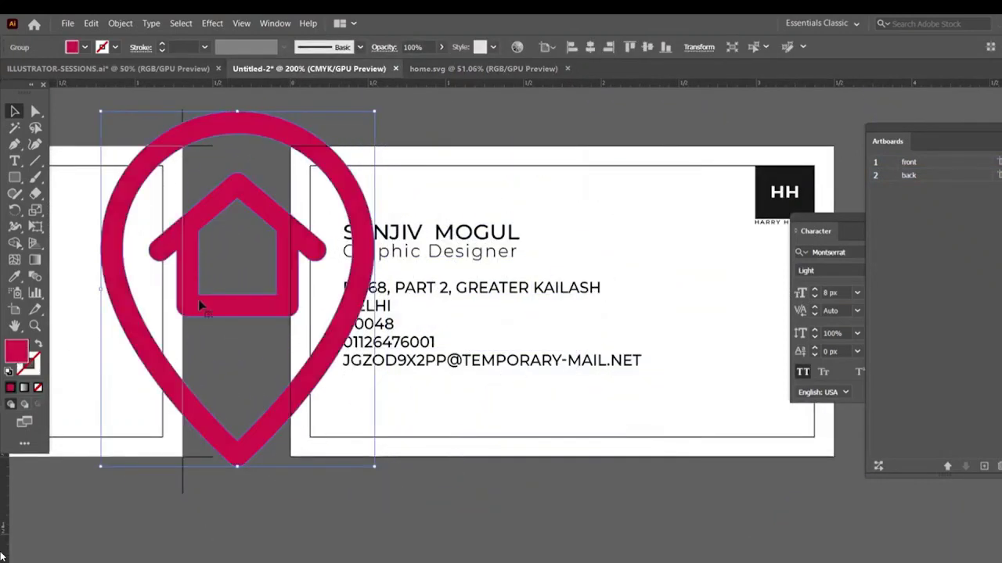
key(ctrl+z)
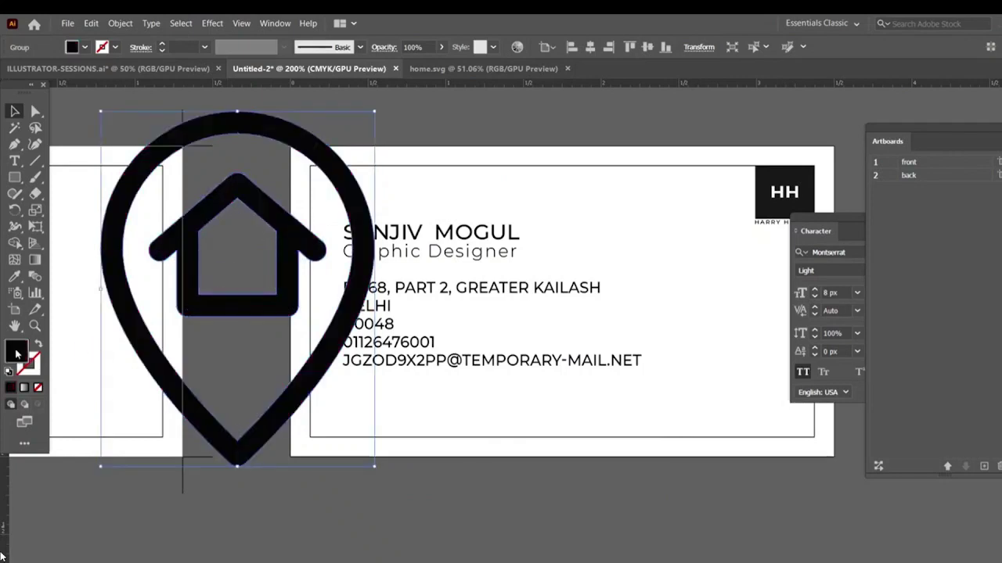
key(ctrl+z)
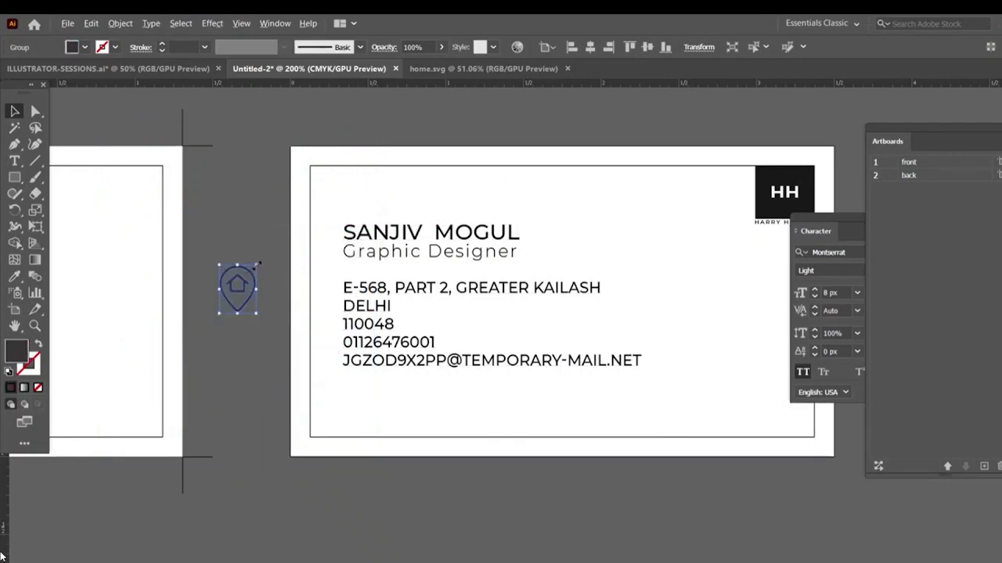
mouse_move(257, 266)
mouse_down()
mouse_move(251, 274)
mouse_move(329, 290)
mouse_up()
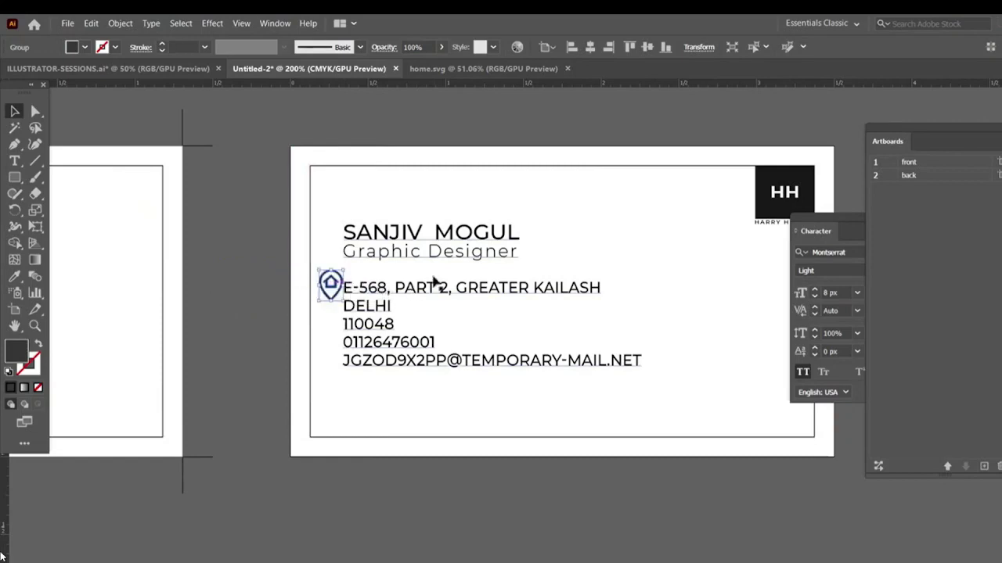
key(ctrl+equal)
key(ctrl+equal)
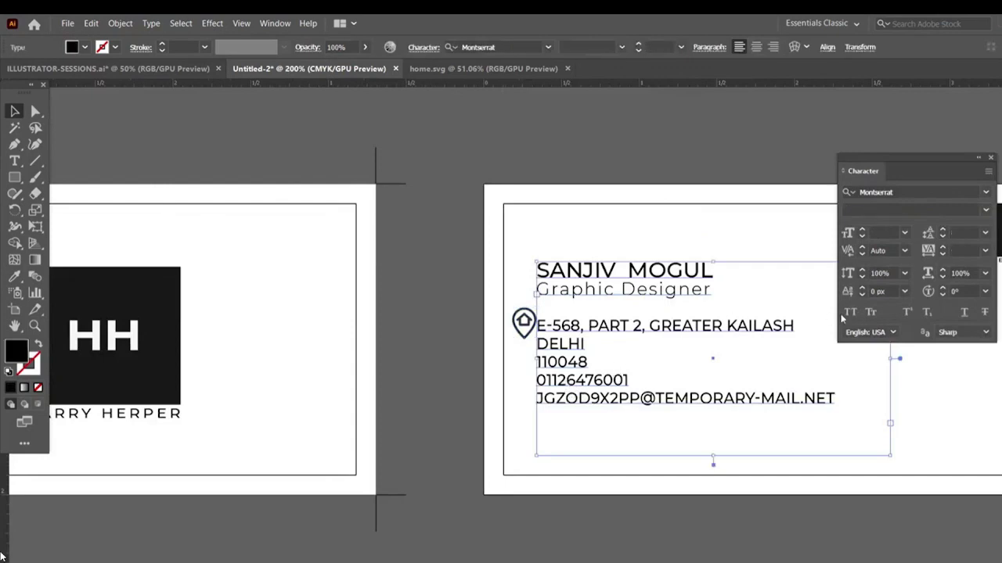
- Set the address, phone and email lines to mixed case at 6 px
click(14, 160)
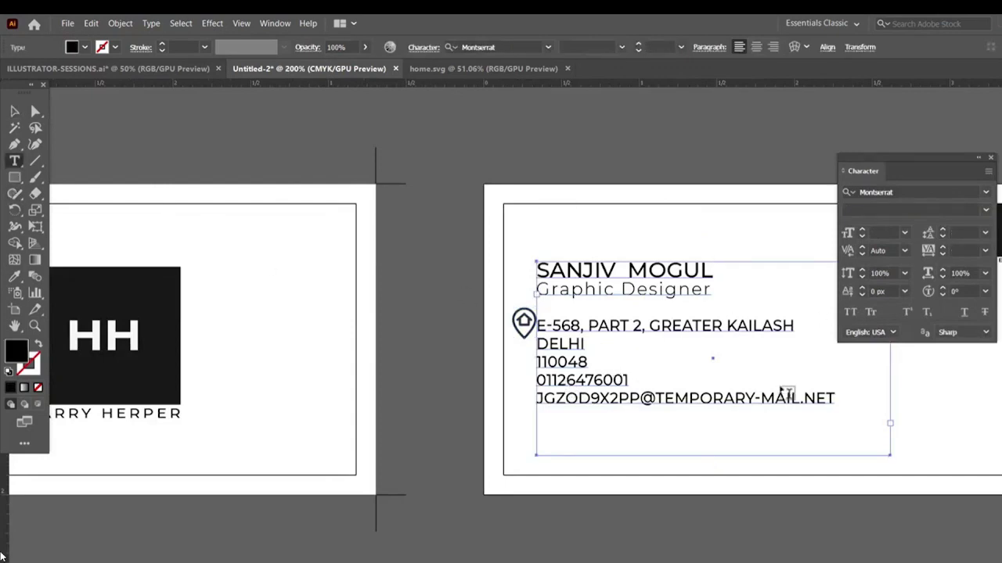
drag(833, 398, 537, 324)
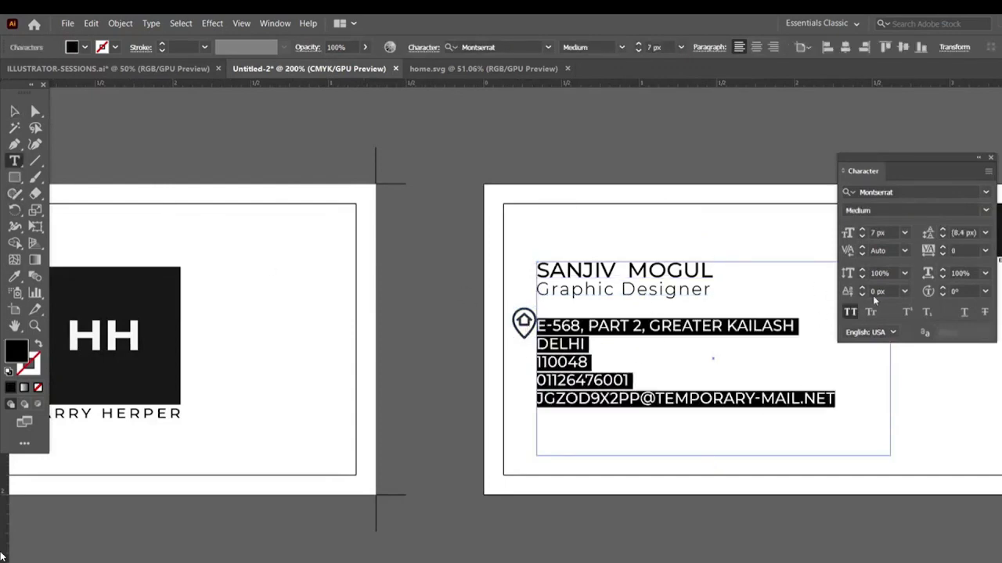
click(851, 313)
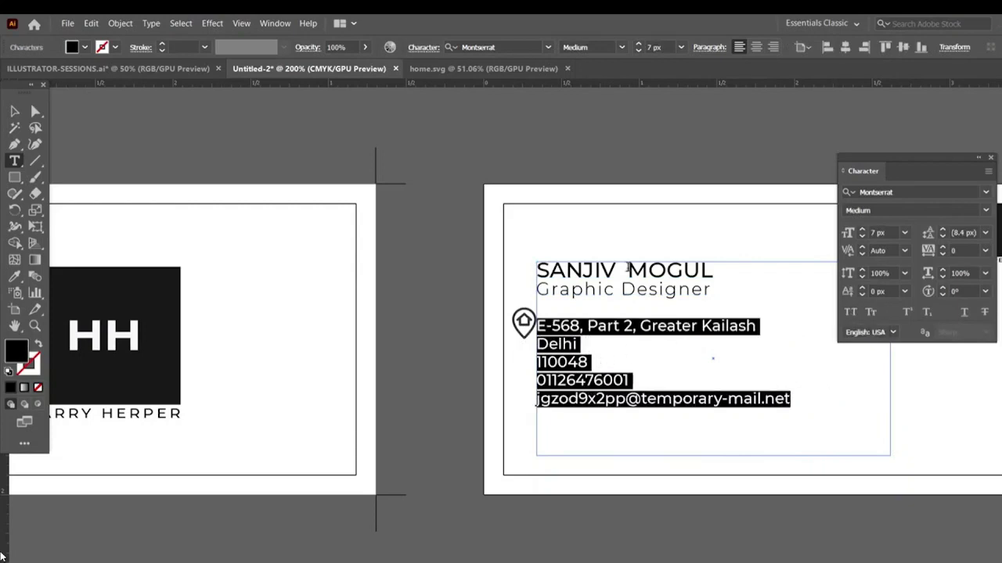
click(640, 50)
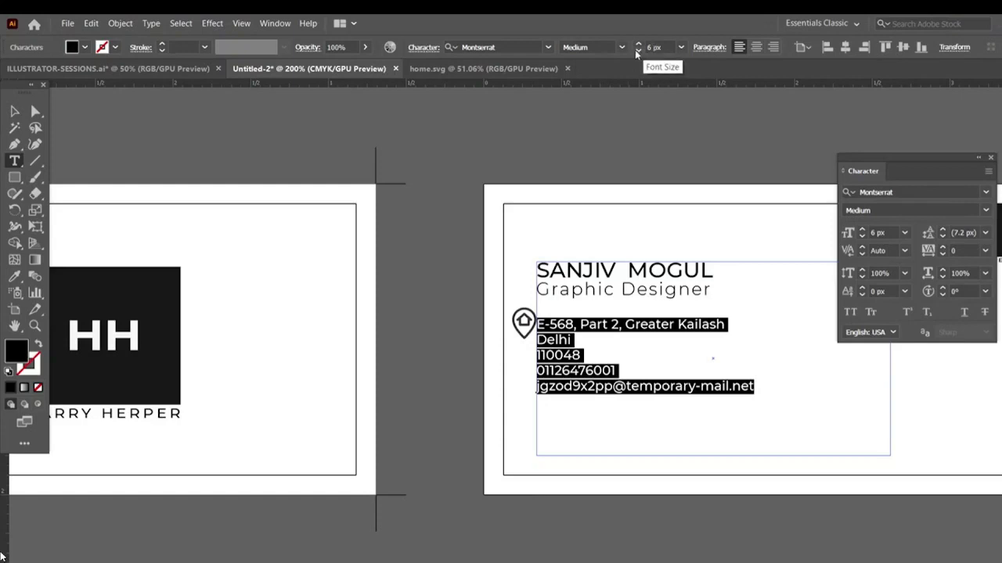
- Nudge the pin icon down to line up with the address line
key(ctrl+plus)
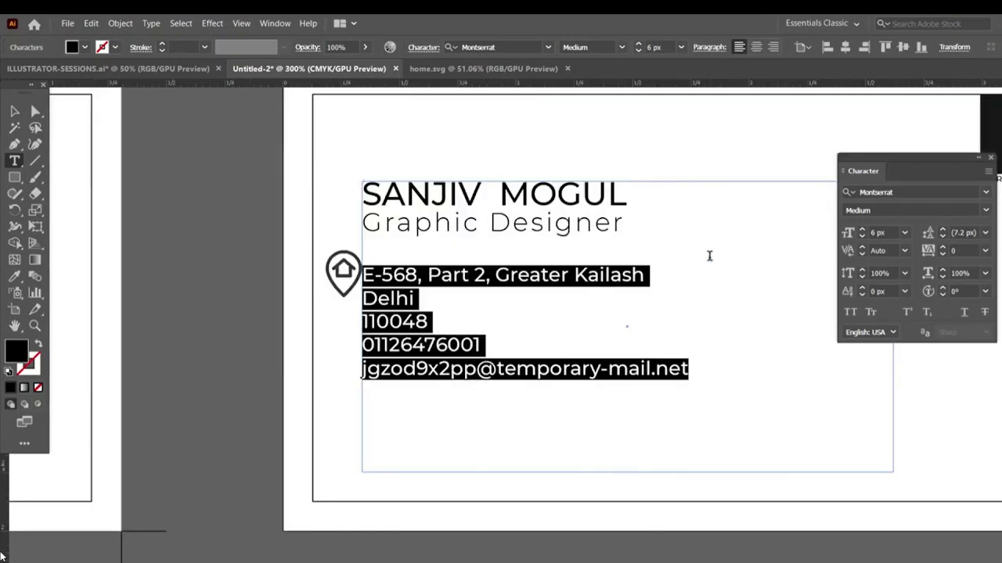
key(Escape)
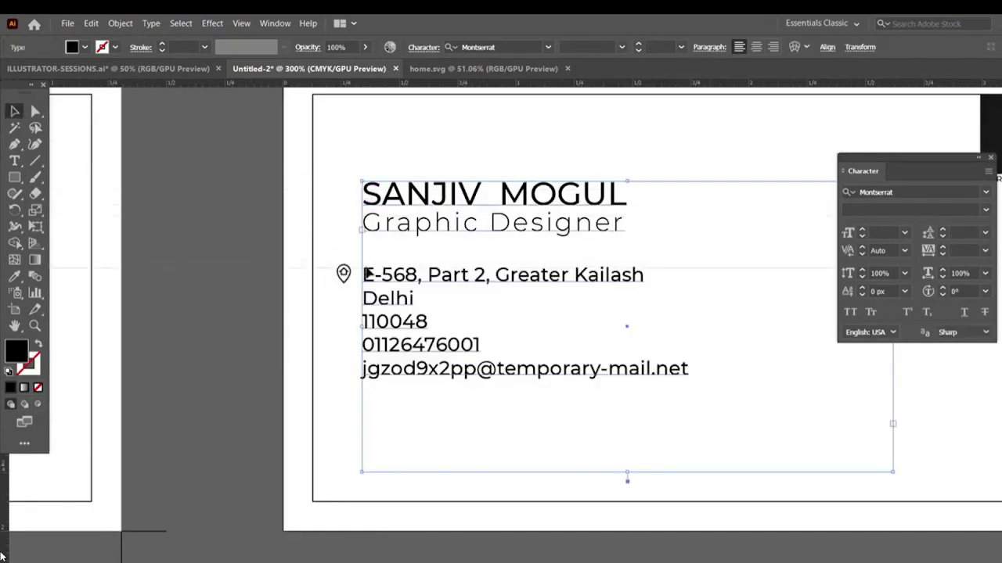
key(ctrl+plus)
key(ctrl+plus)
key(ctrl+plus)
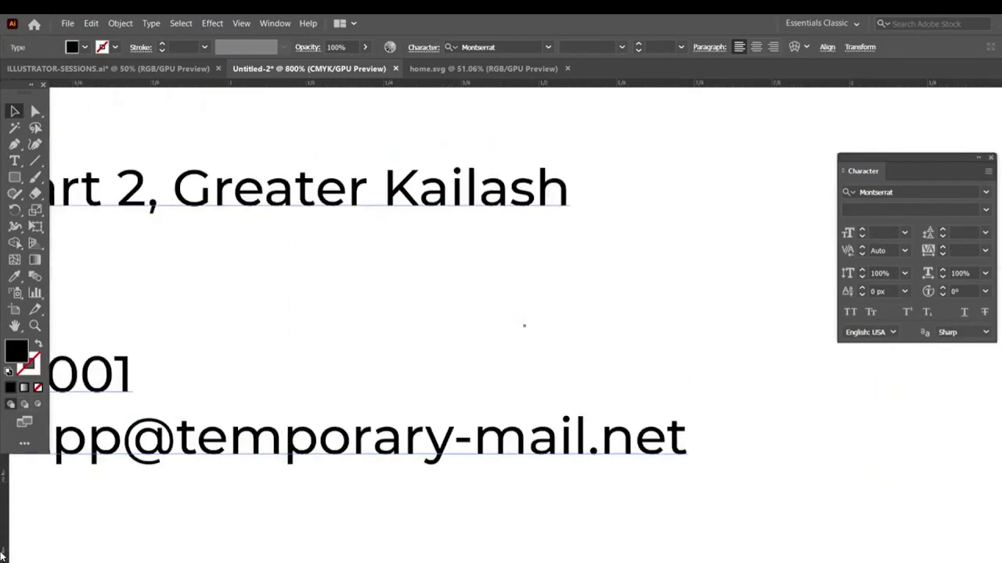
drag(89, 225, 469, 288)
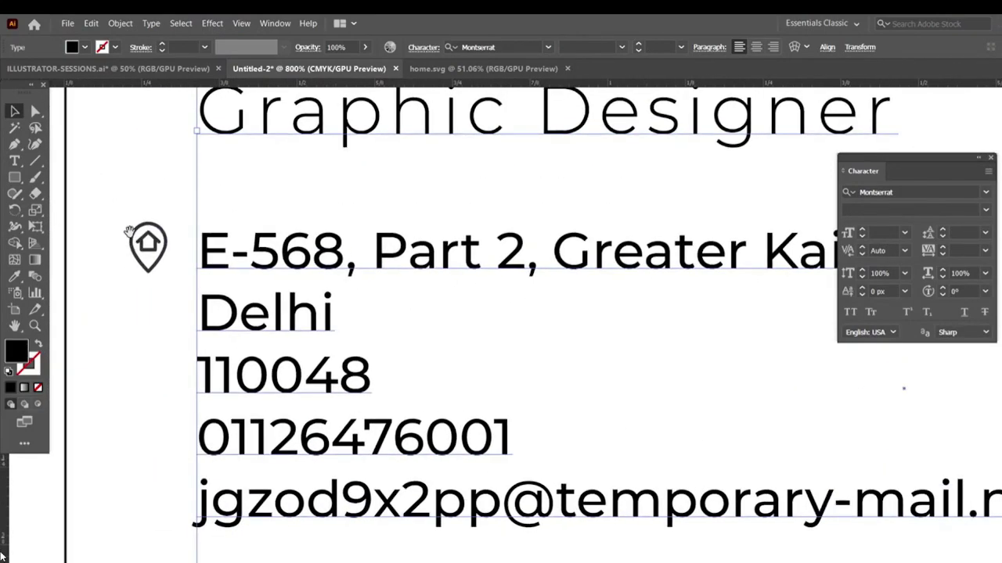
drag(149, 245, 162, 270)
- Finish editing the address text block and start saving the business card
click(241, 274)
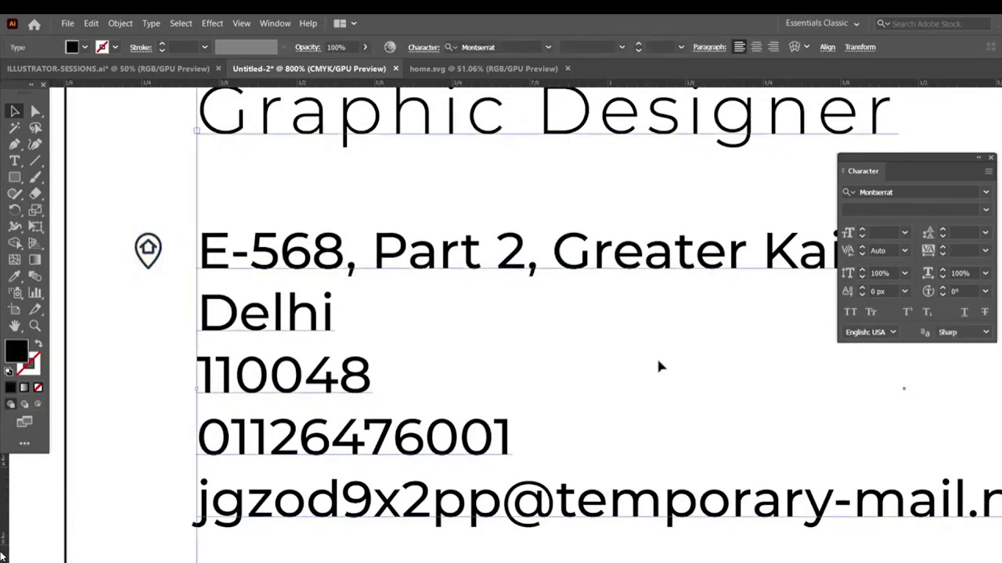
key(ctrl+minus)
key(ctrl+minus)
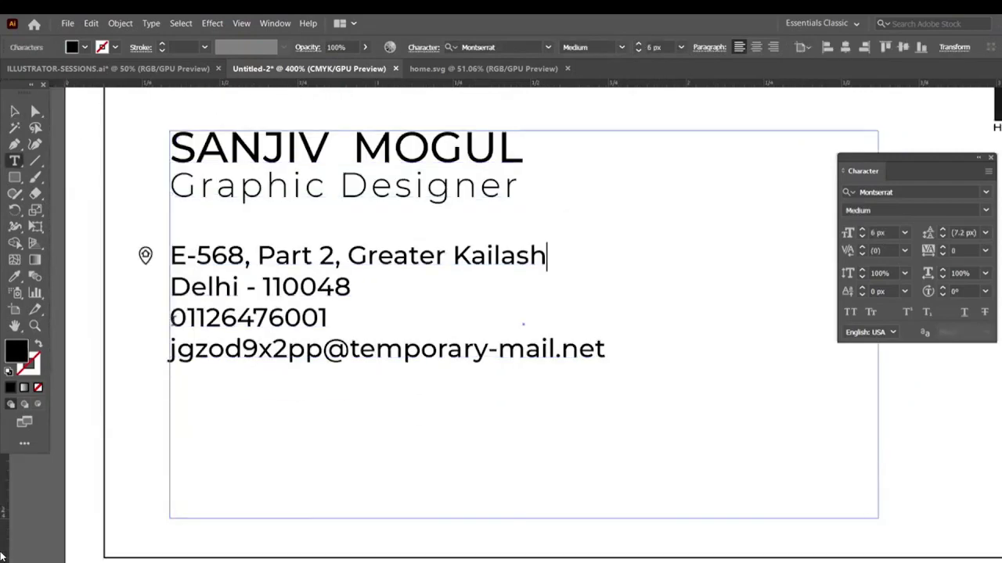
key(Escape)
key(ctrl+s)
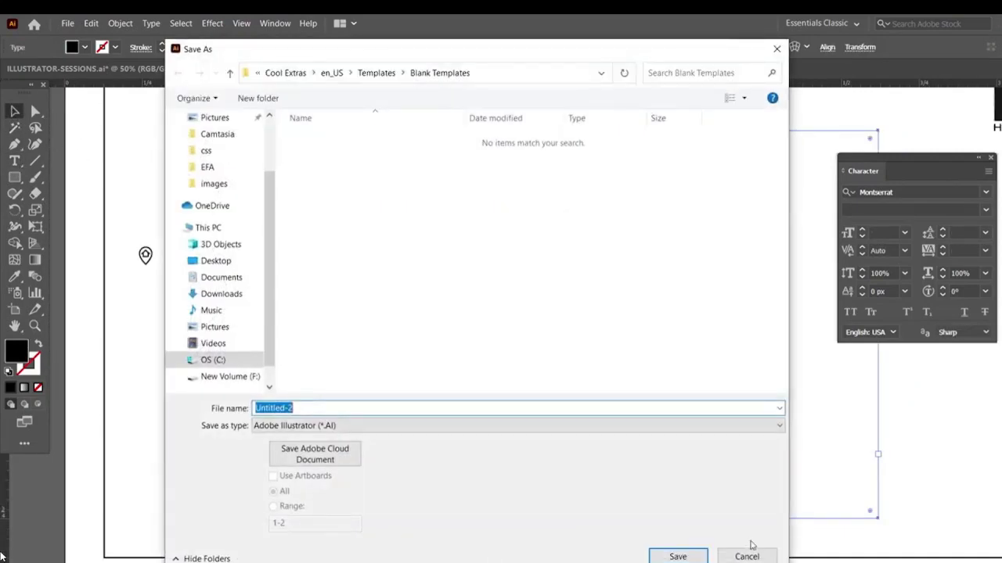
- Cancel the Save As dialog and close the attribution popup on the Flaticon page
click(752, 554)
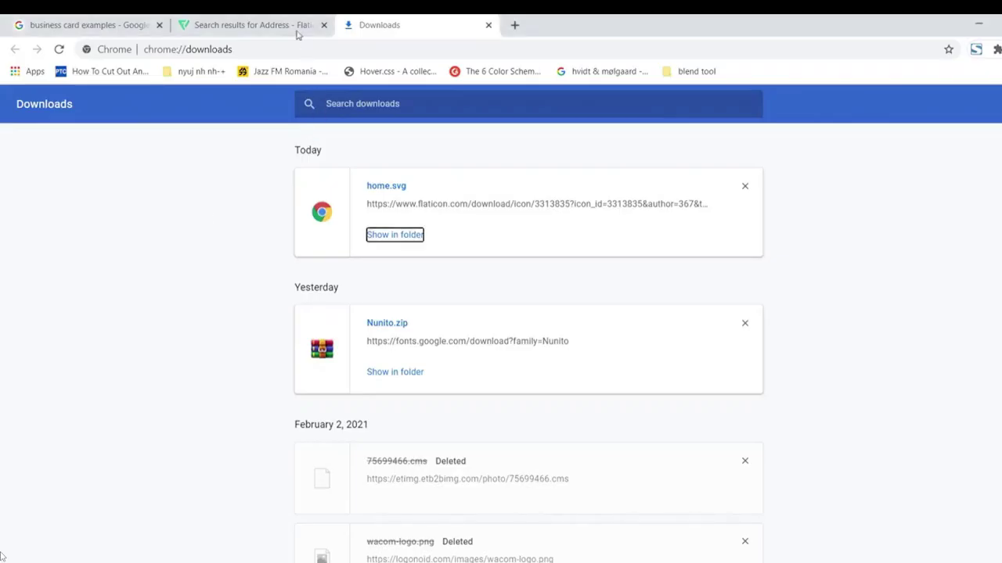
click(298, 35)
click(842, 174)
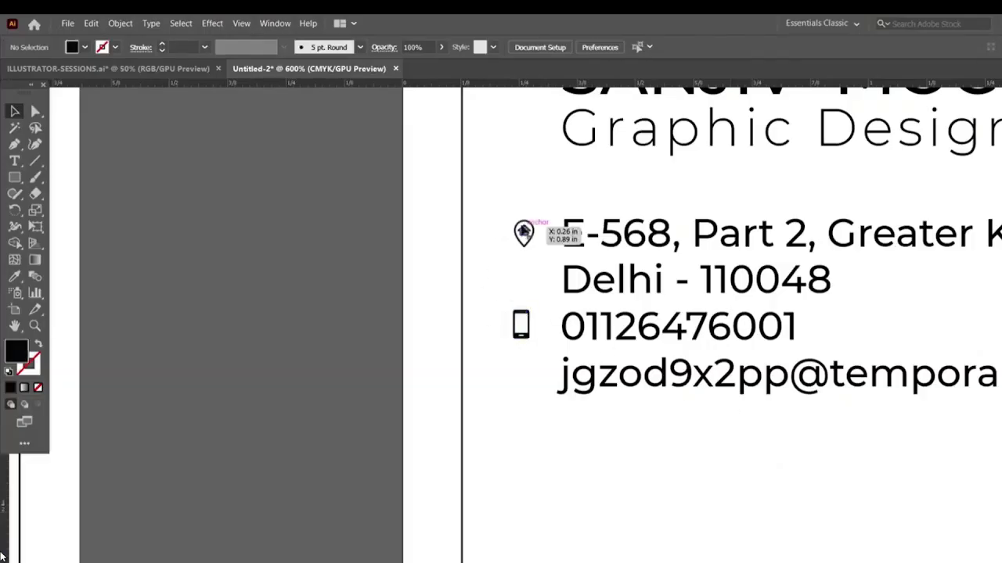
- Horizontally centre the pin icon on the phone icon, using the phone icon as key object
click(525, 322)
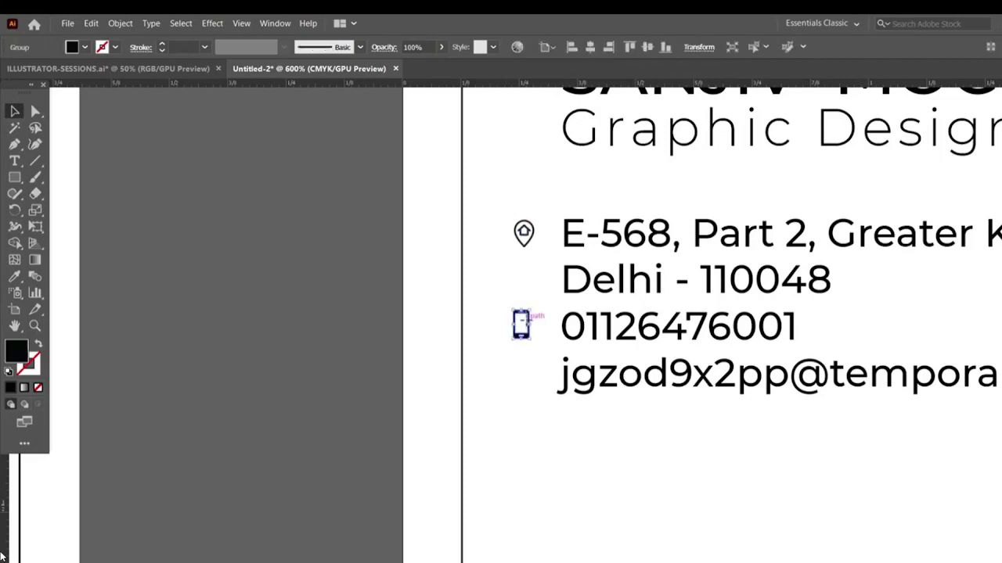
shift+click(526, 235)
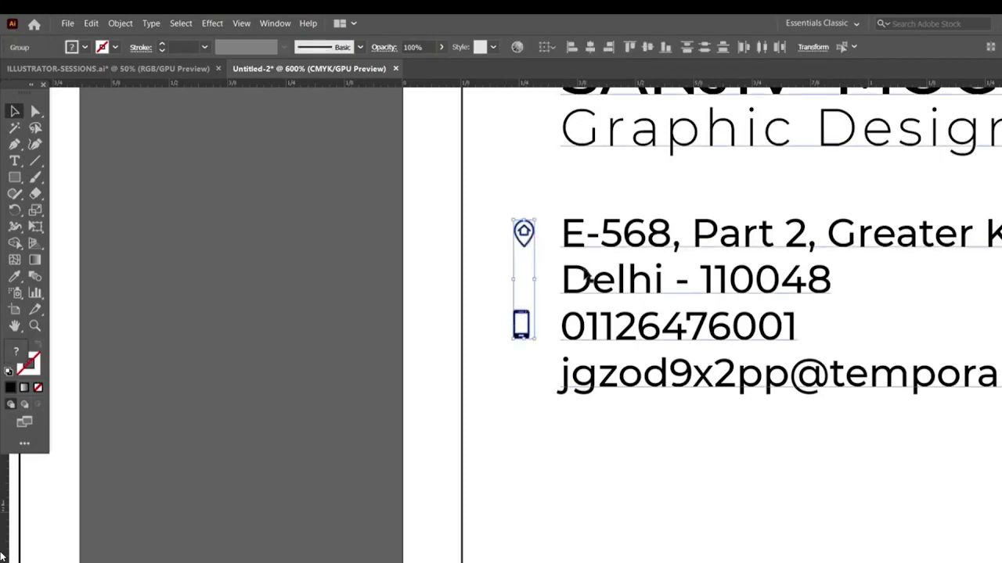
click(546, 47)
click(568, 79)
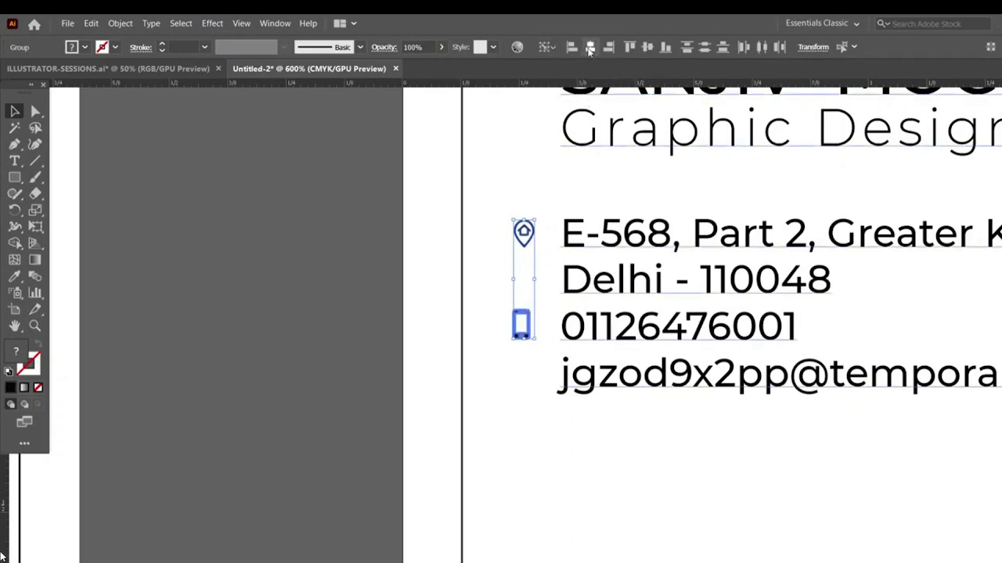
click(590, 48)
click(522, 357)
key(ctrl+minus)
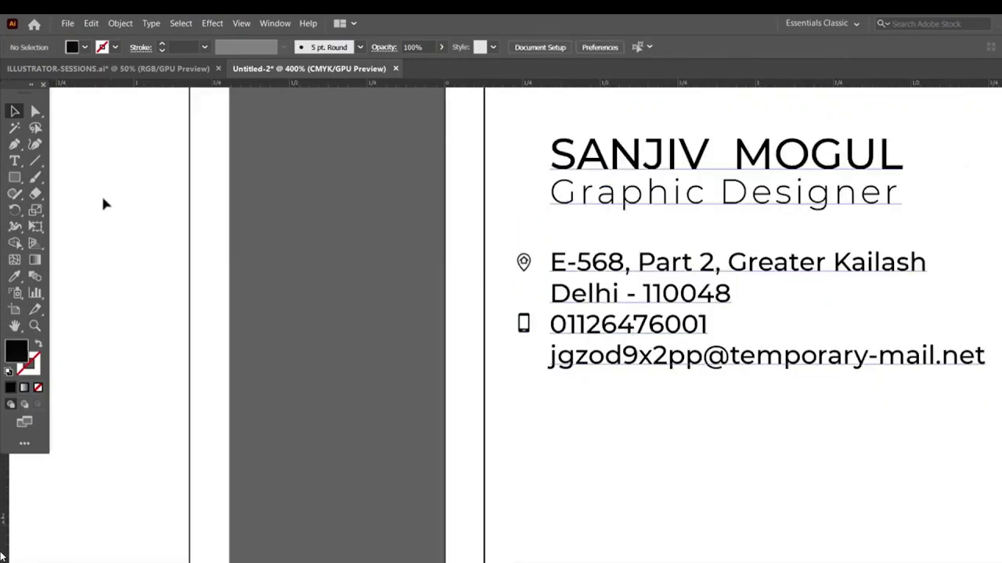
- Open the Character panel and set the phone number line's leading to 12 px
key(t)
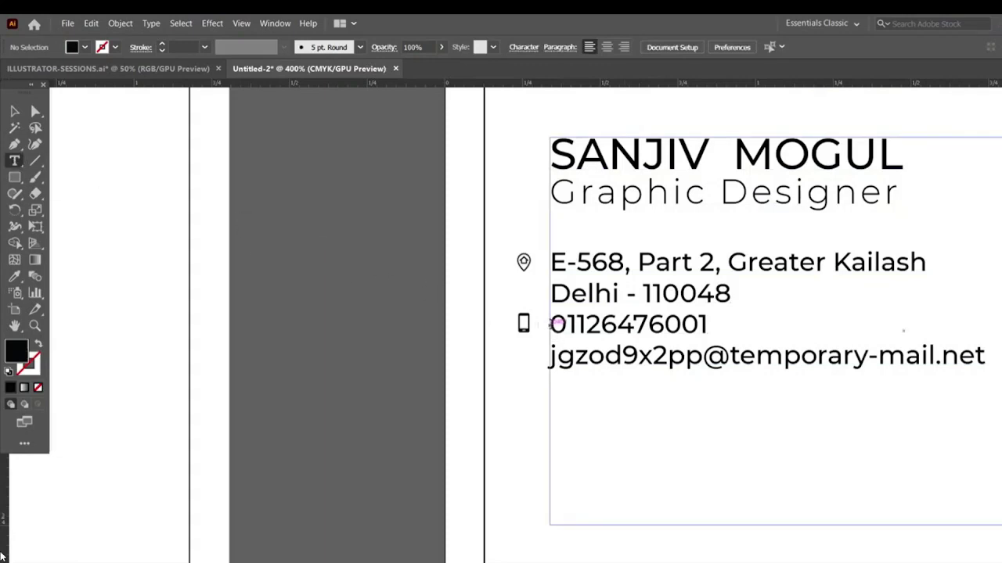
click(555, 322)
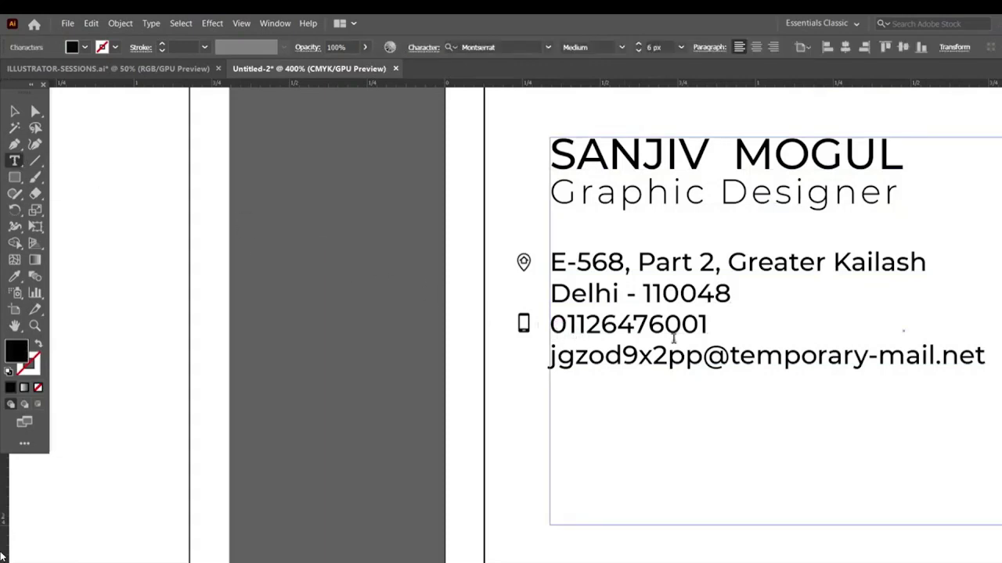
click(283, 26)
mouse_move(329, 557)
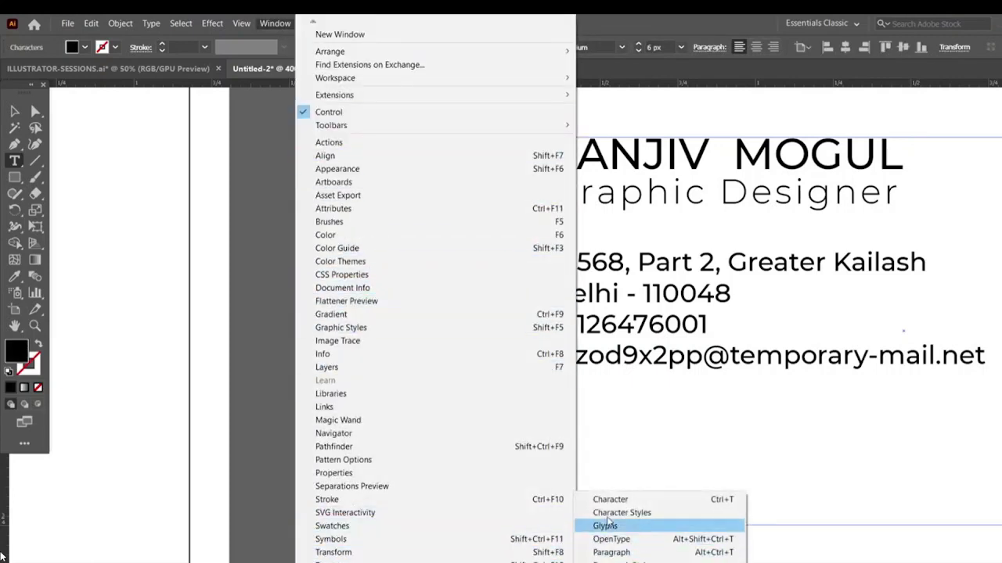
click(611, 500)
click(984, 234)
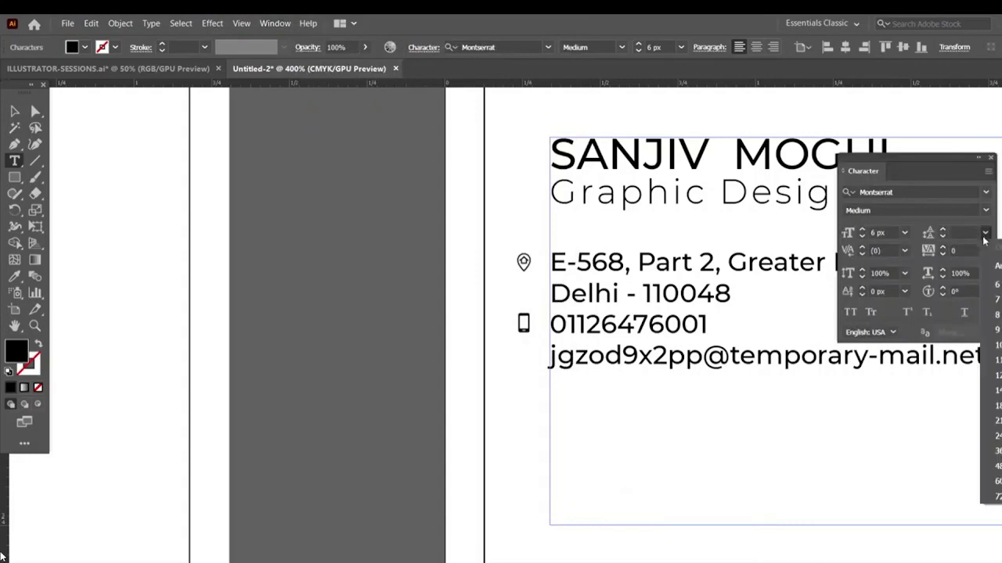
click(997, 420)
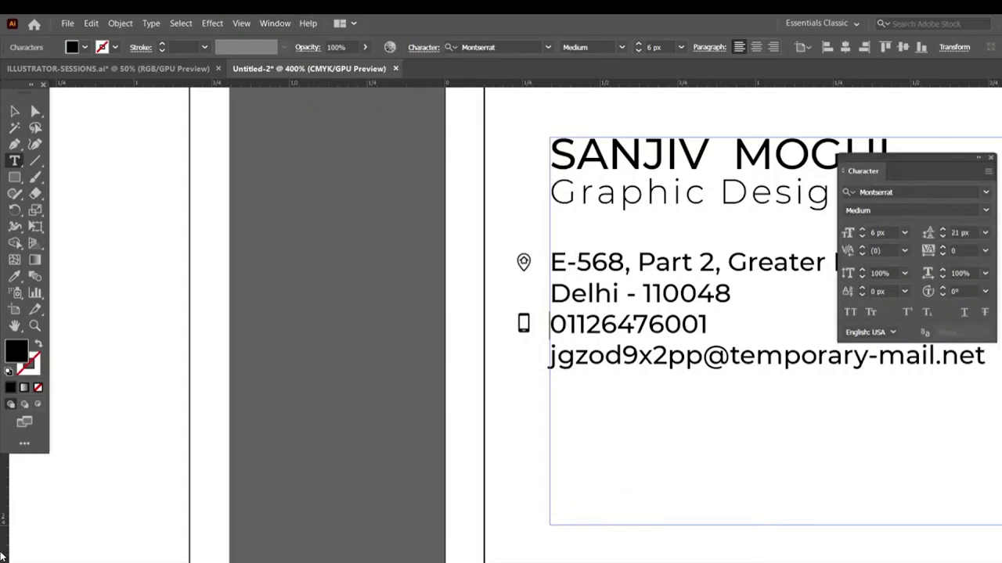
drag(720, 335, 552, 325)
drag(717, 328, 549, 324)
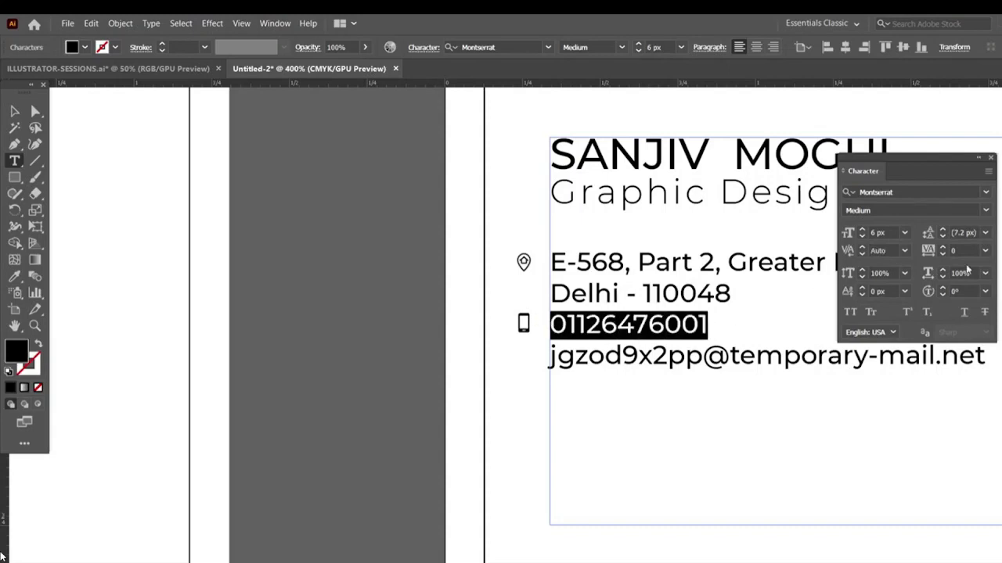
click(986, 234)
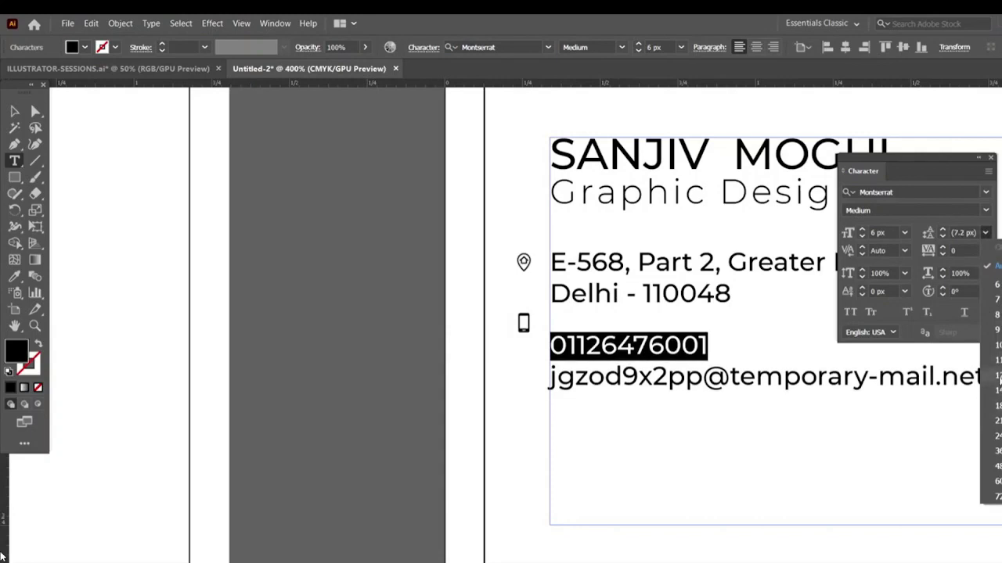
click(997, 375)
- Move the phone icon down beside the phone number
key(Escape)
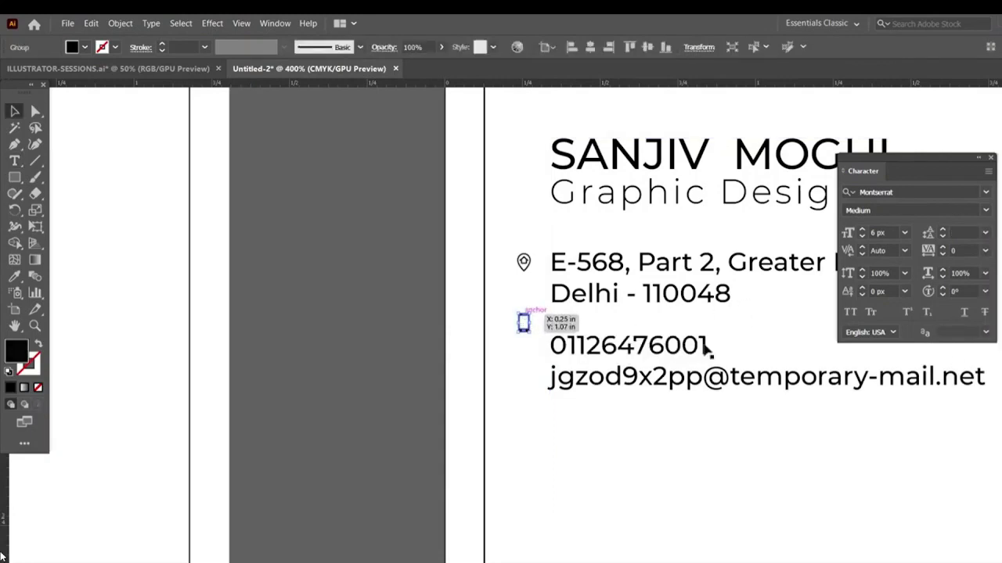
click(523, 322)
key(ctrl+equal)
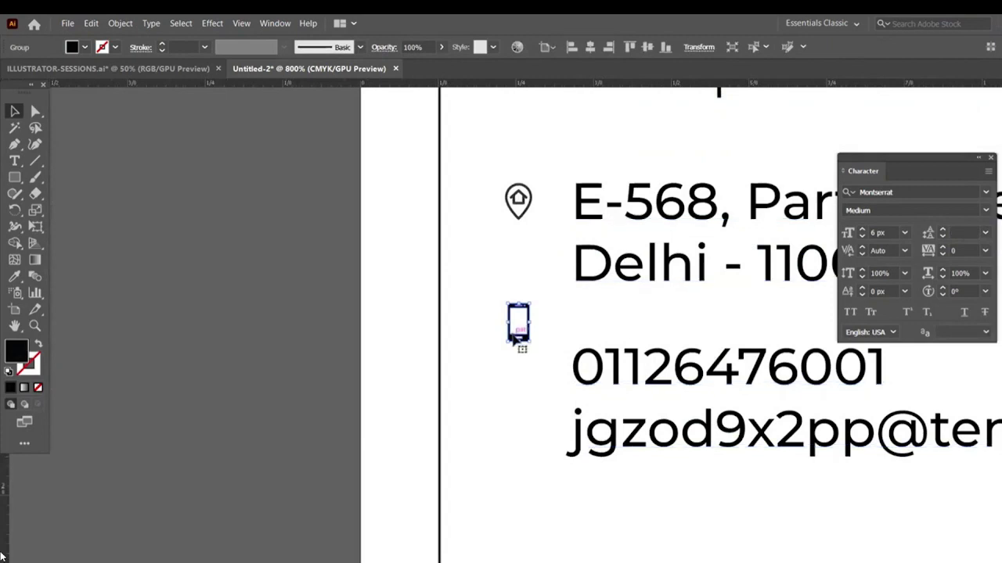
mouse_move(520, 340)
mouse_down()
mouse_move(516, 356)
mouse_move(518, 346)
mouse_up()
key(ctrl+minus)
drag(693, 404, 601, 395)
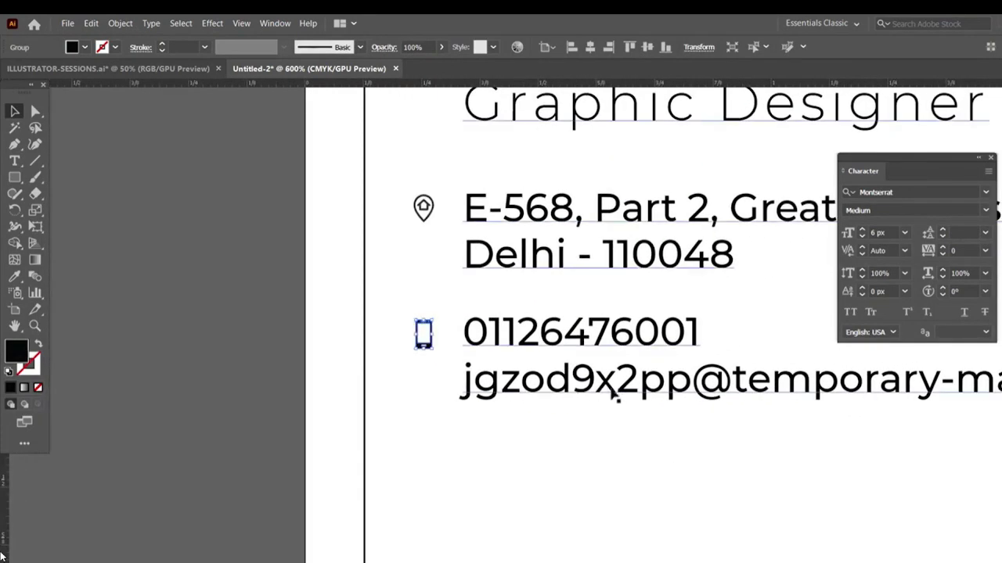
key(ctrl+minus)
click(597, 393)
- Set the email line's leading to 12 px as well
click(14, 161)
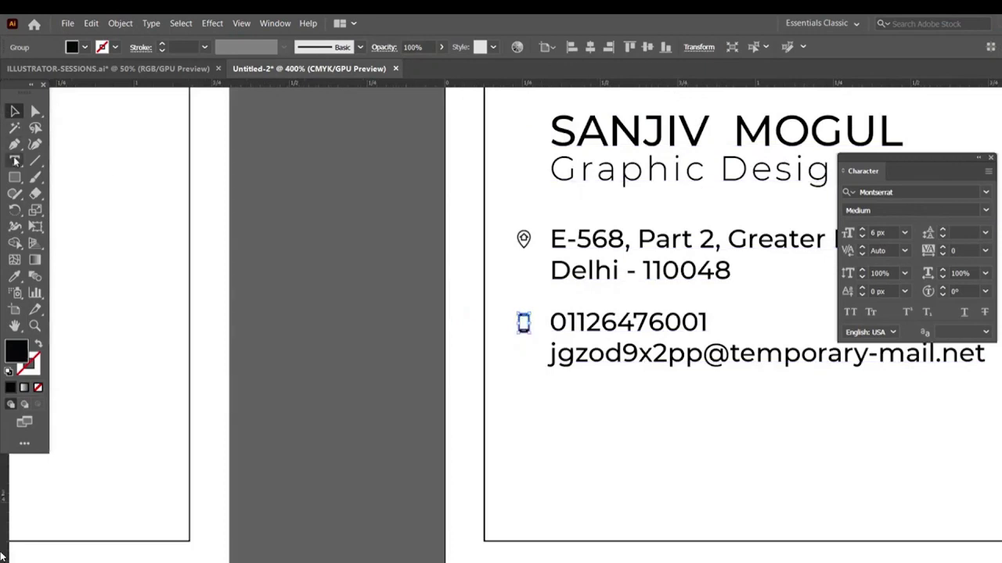
triple_click(978, 354)
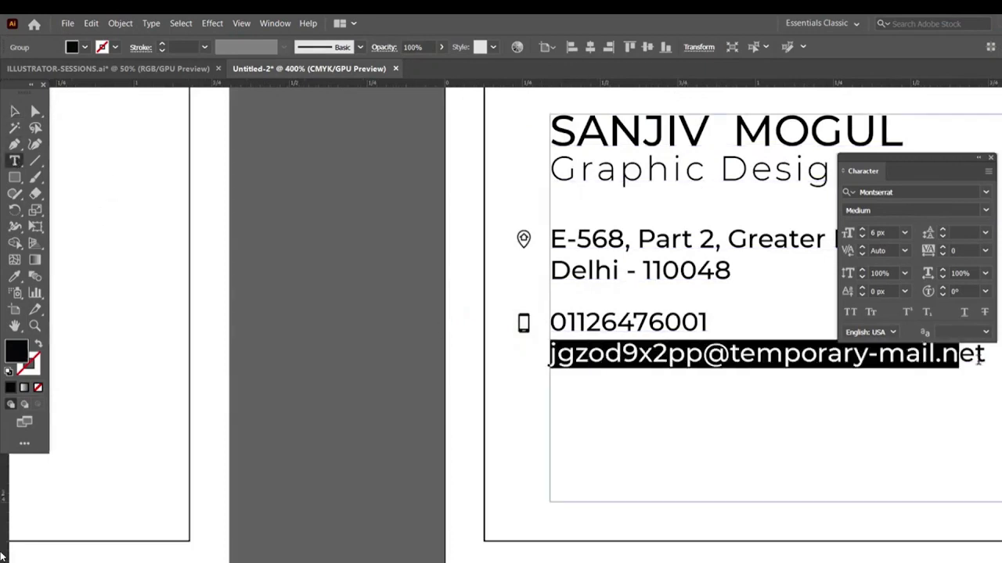
click(985, 232)
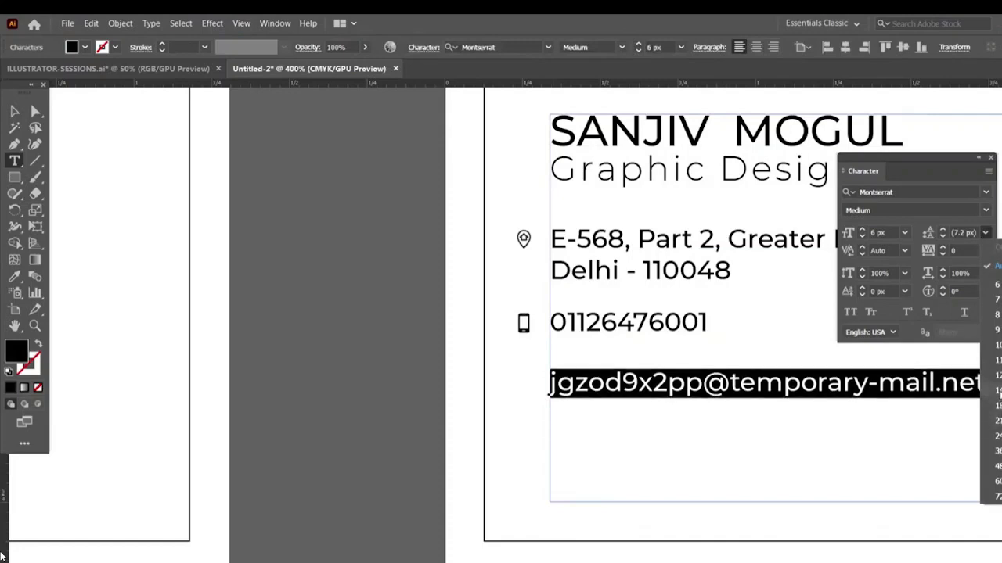
click(579, 321)
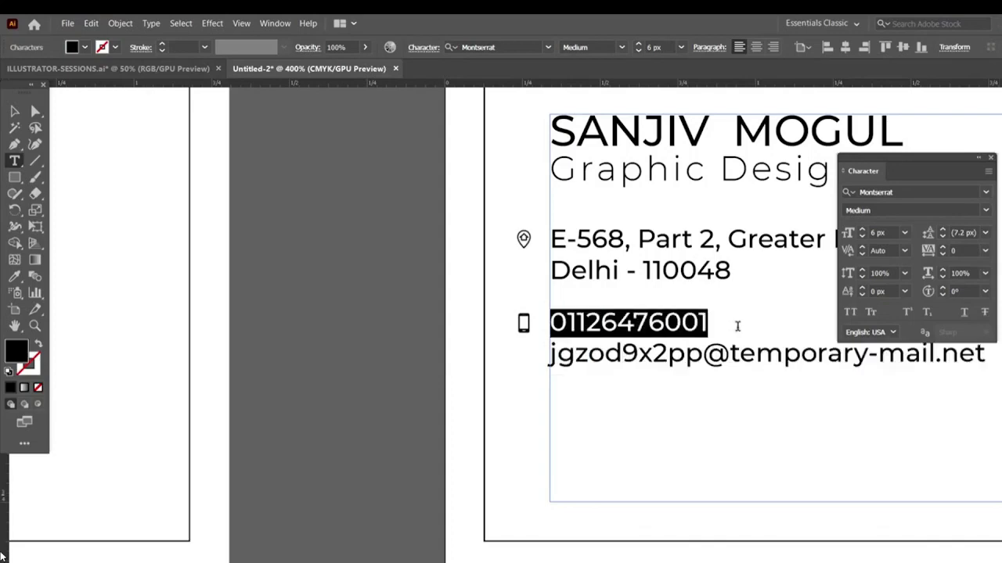
drag(550, 323, 738, 326)
drag(549, 354, 985, 356)
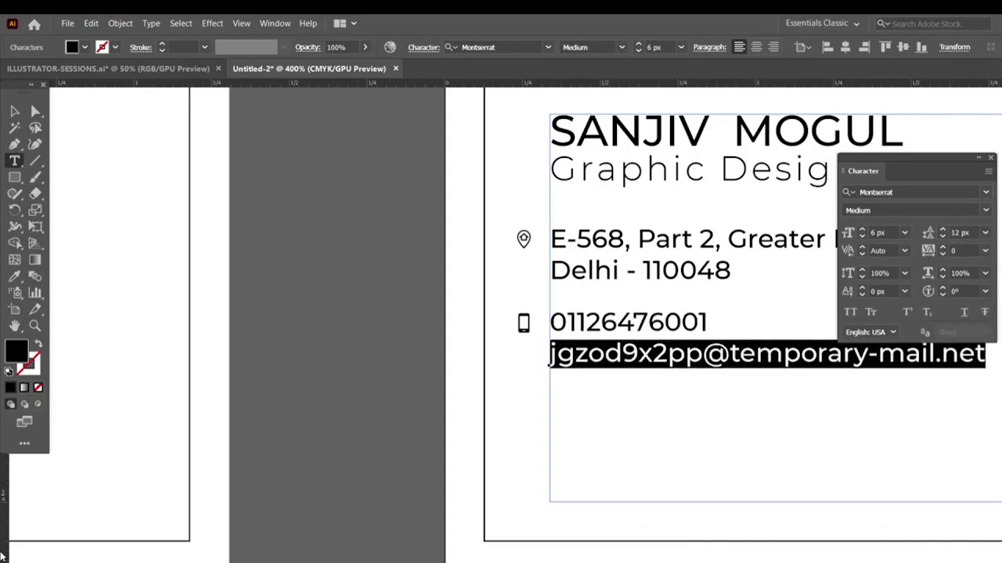
click(986, 234)
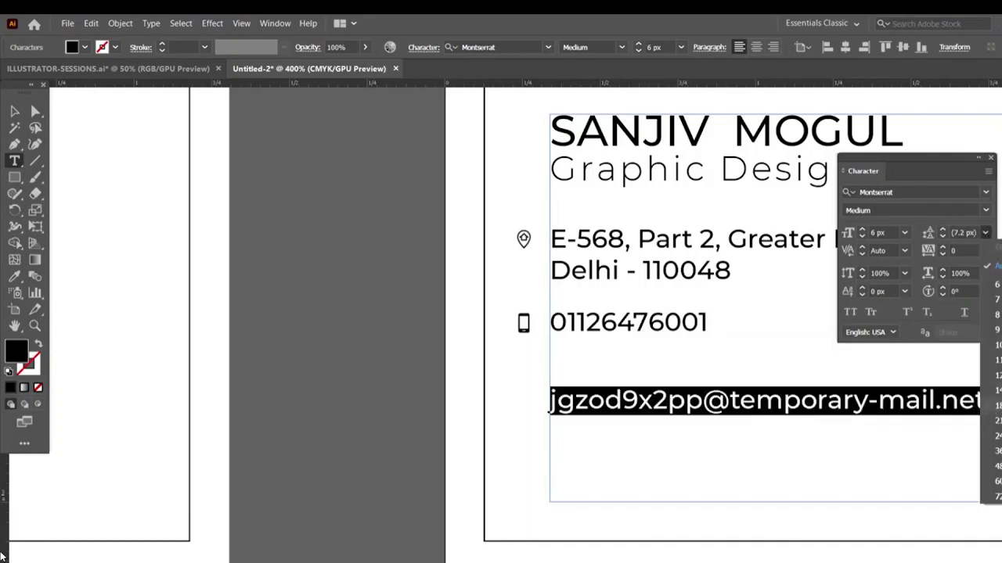
click(998, 380)
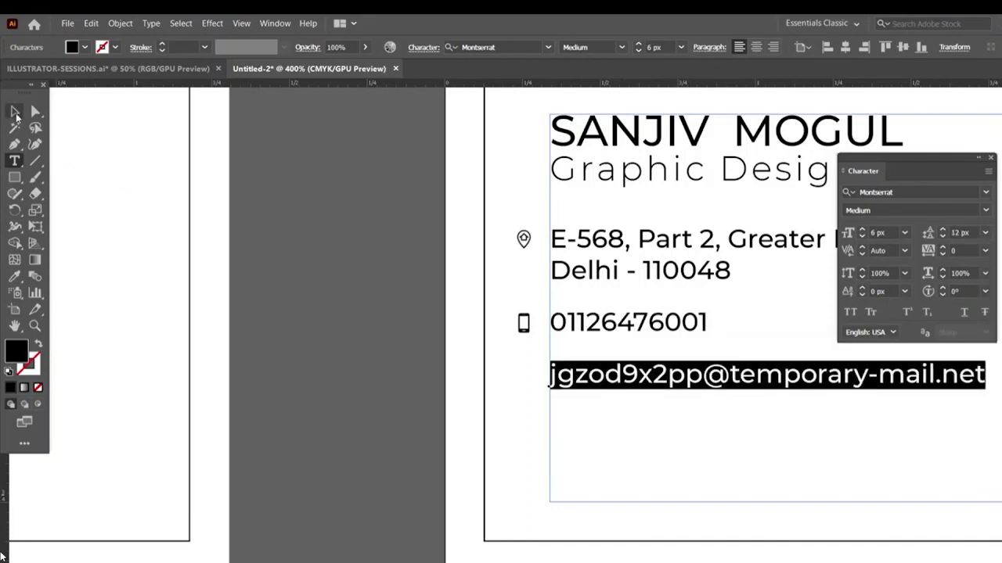
click(14, 111)
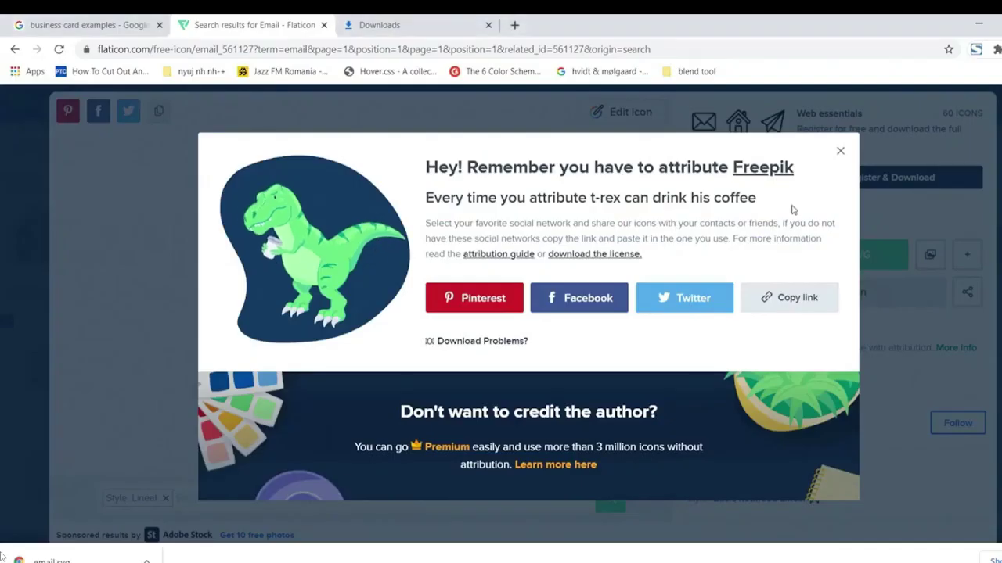
- Dismiss the Flaticon attribution reminder and preview an envelope icon from the email results
click(839, 153)
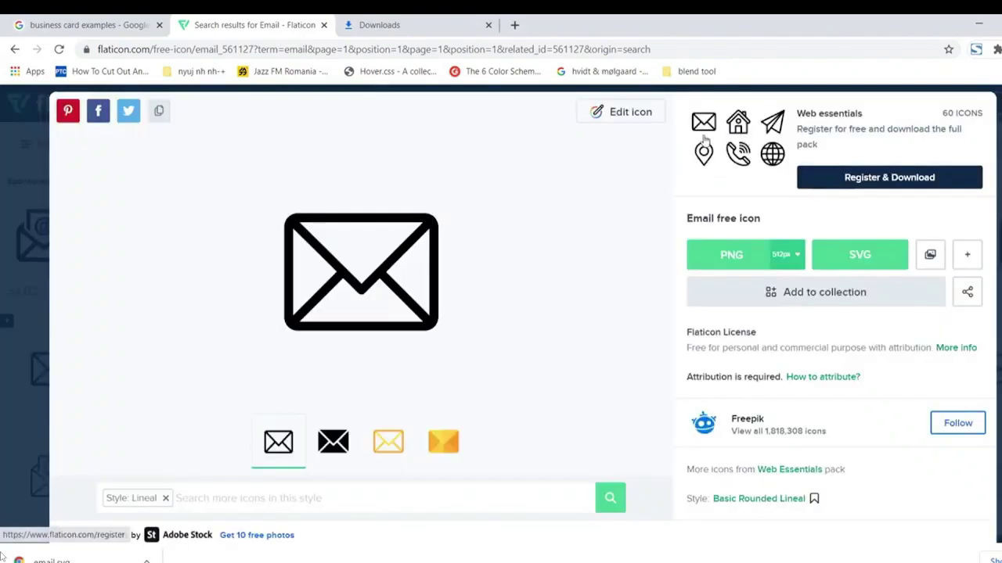
key(Escape)
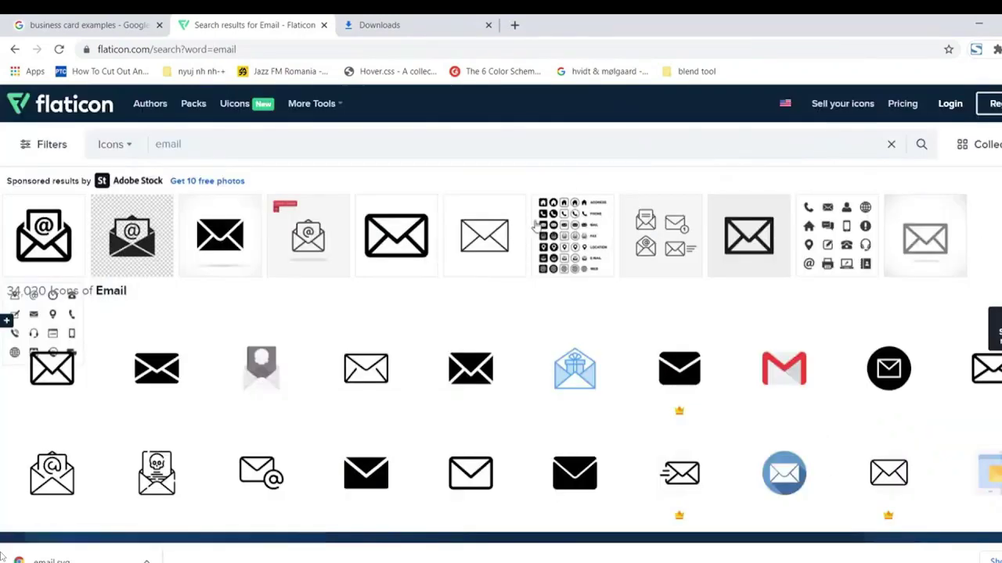
click(392, 239)
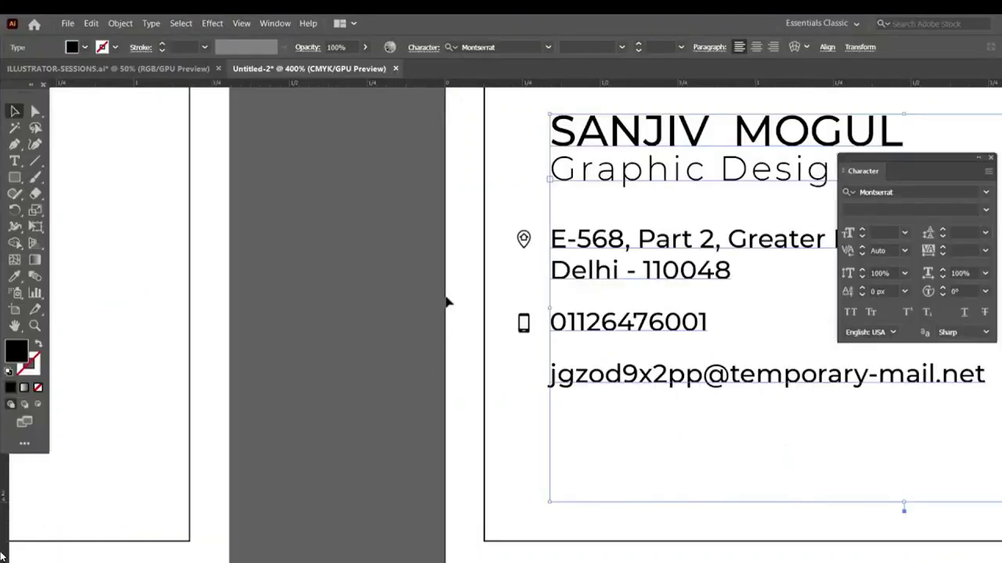
click(522, 262)
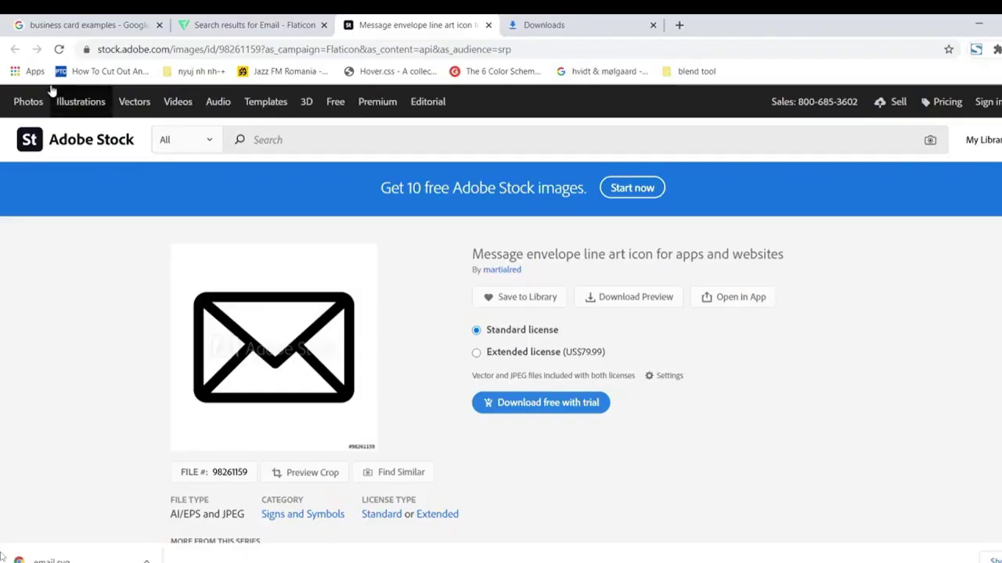
- Download the outlined Mail icon from Flaticon as a free SVG
click(243, 25)
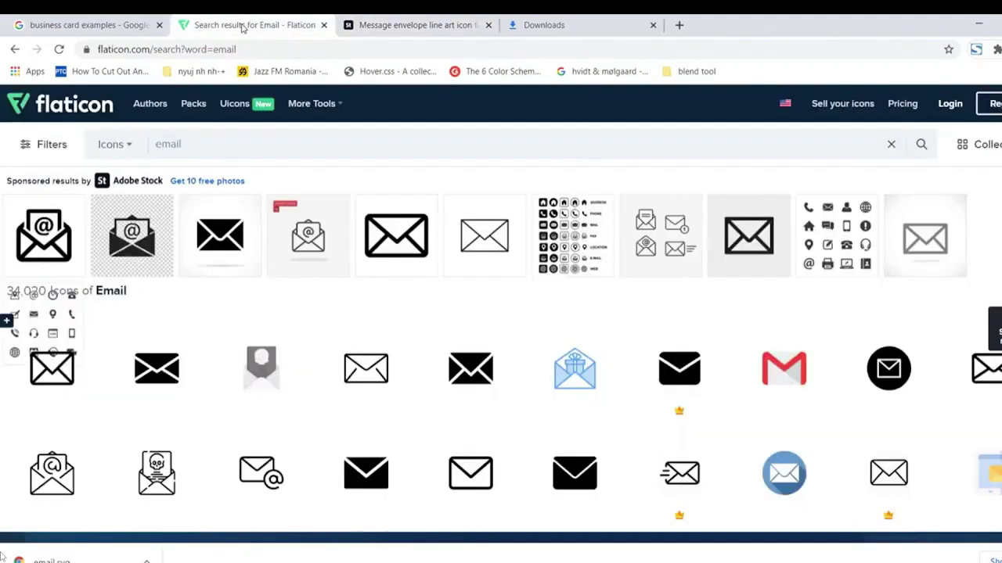
click(362, 379)
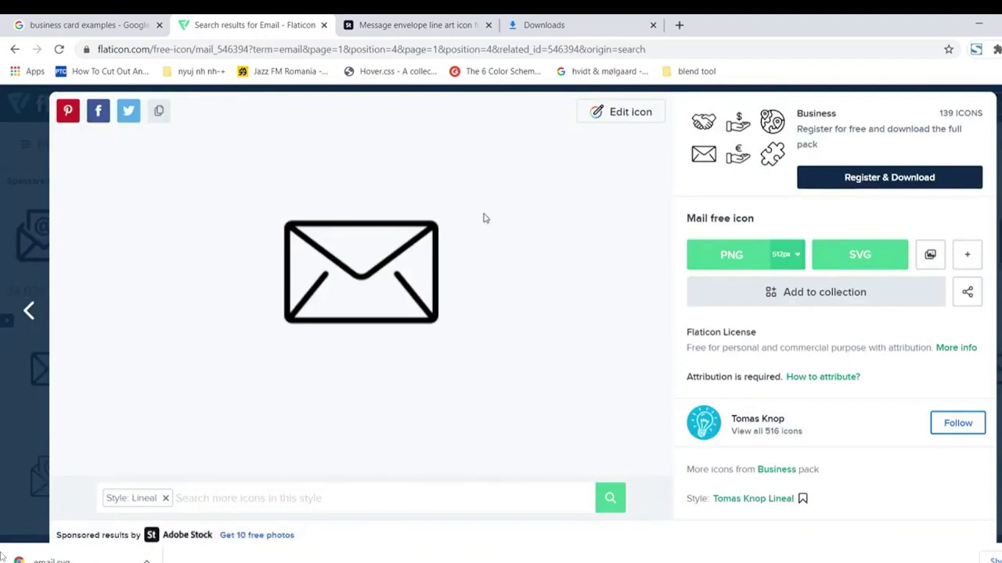
click(838, 259)
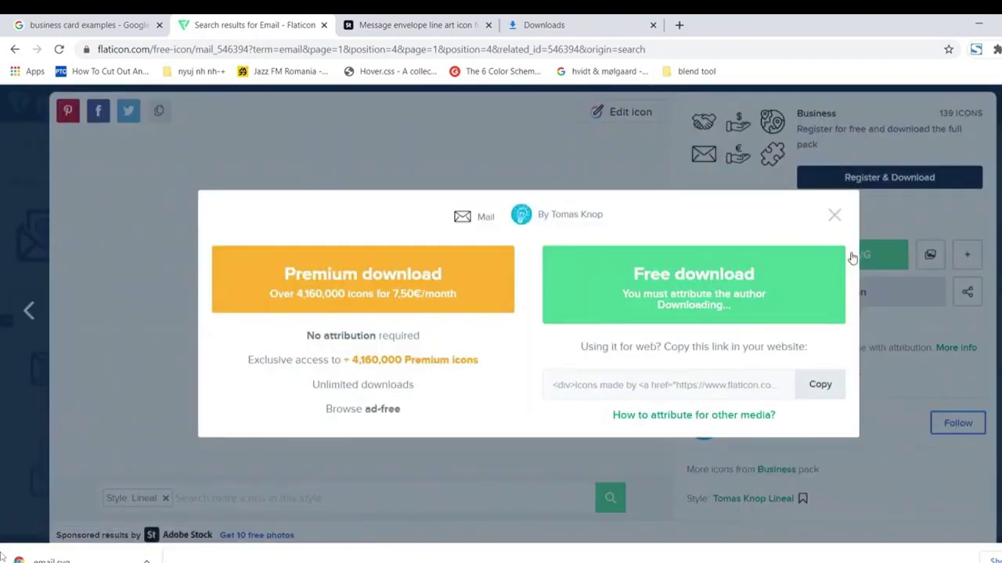
click(743, 279)
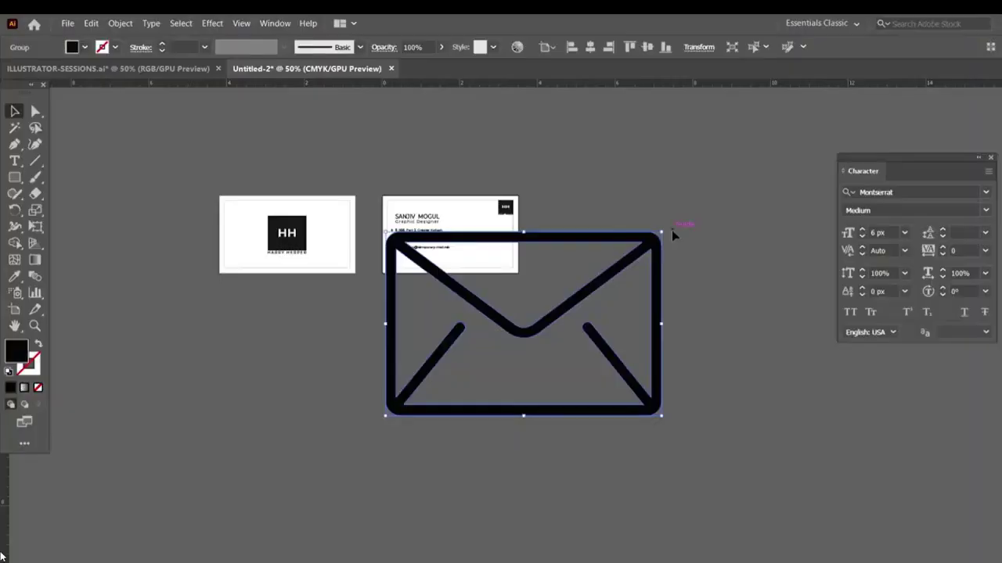
key(ctrl+equal)
key(ctrl+equal)
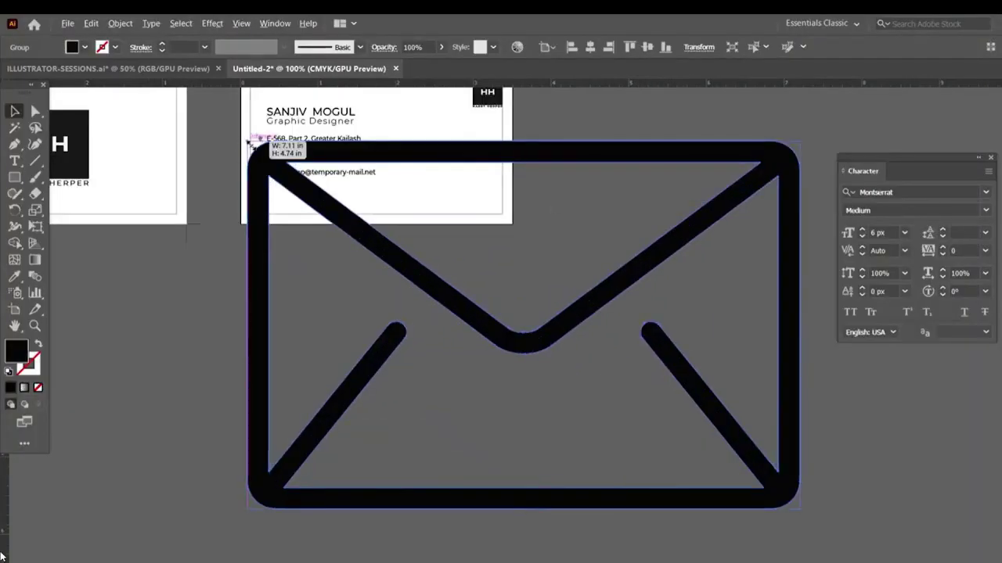
- Shrink the envelope icon and place it just left of the email address line
mouse_move(248, 142)
mouse_down()
mouse_move(377, 244)
mouse_move(507, 313)
mouse_move(270, 183)
mouse_up()
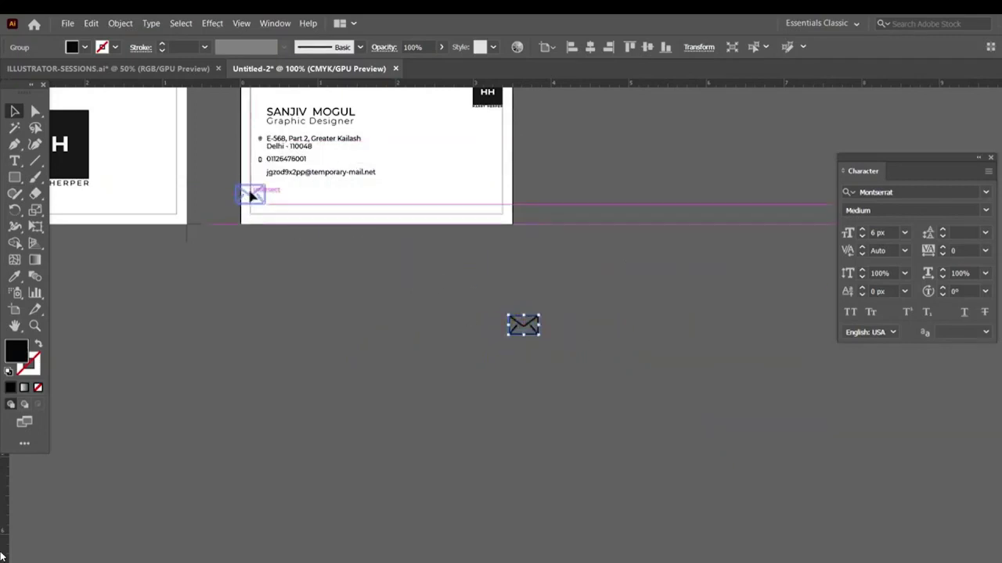
key(ctrl+plus)
key(ctrl+plus)
key(ctrl+plus)
key(ctrl+plus)
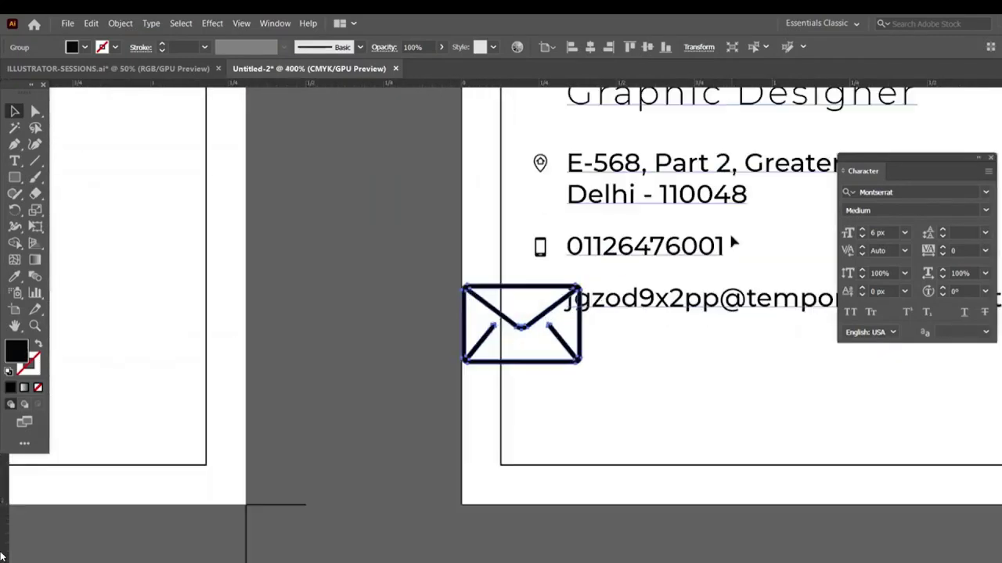
drag(458, 284, 504, 313)
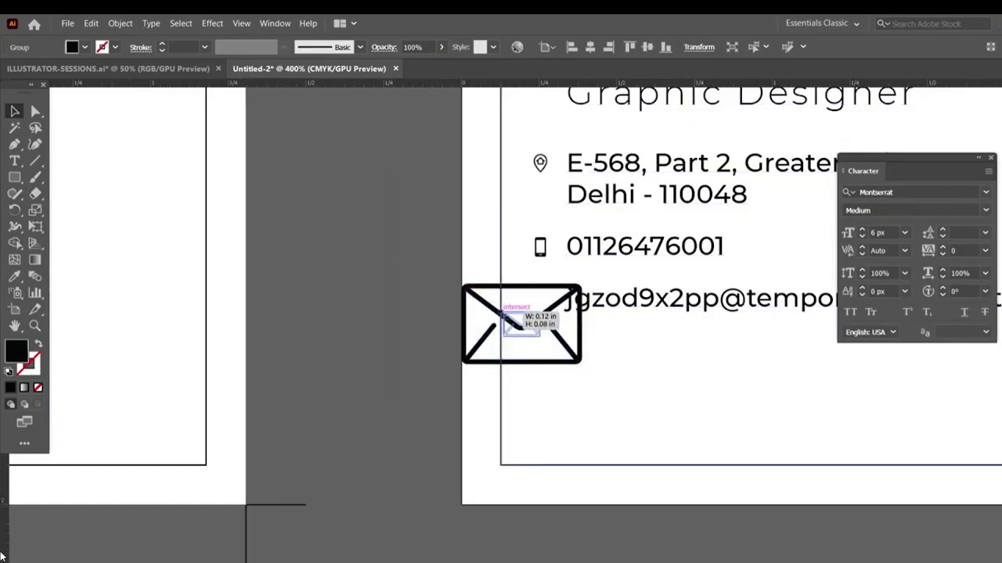
drag(539, 332, 545, 303)
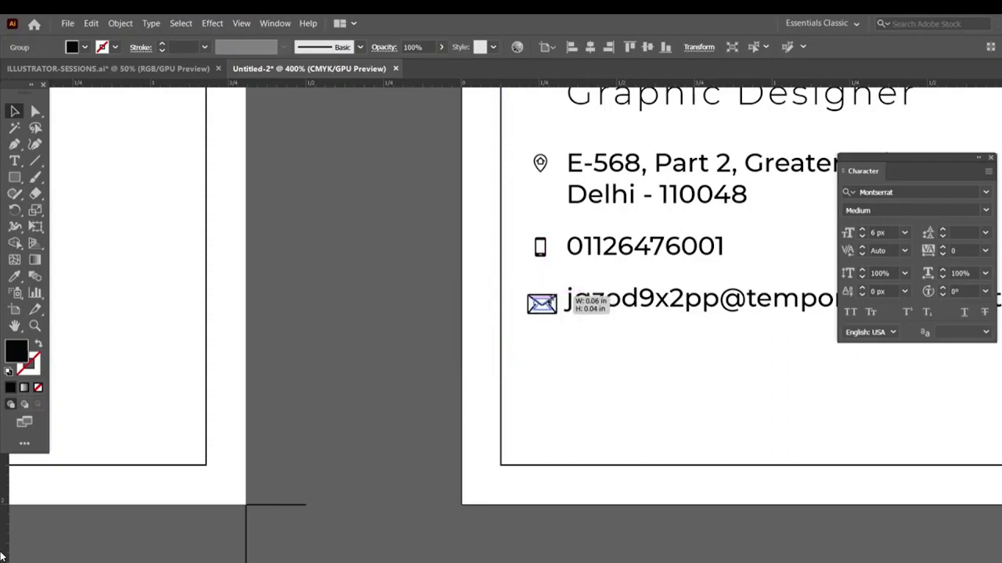
click(582, 346)
key(ctrl+minus)
key(ctrl+minus)
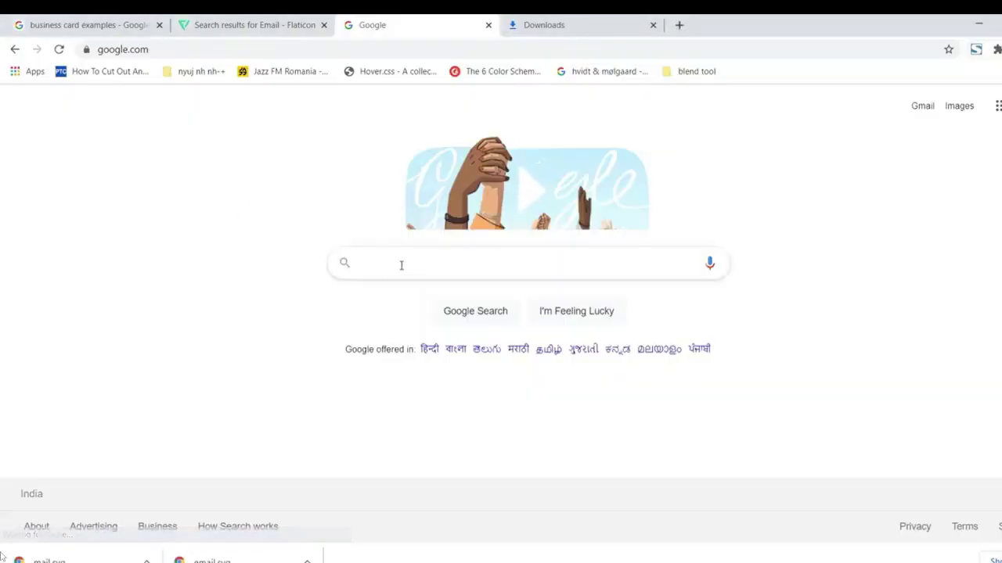
- Search Google for 'qr code generator' and open the QR Code Generator site
text(q)
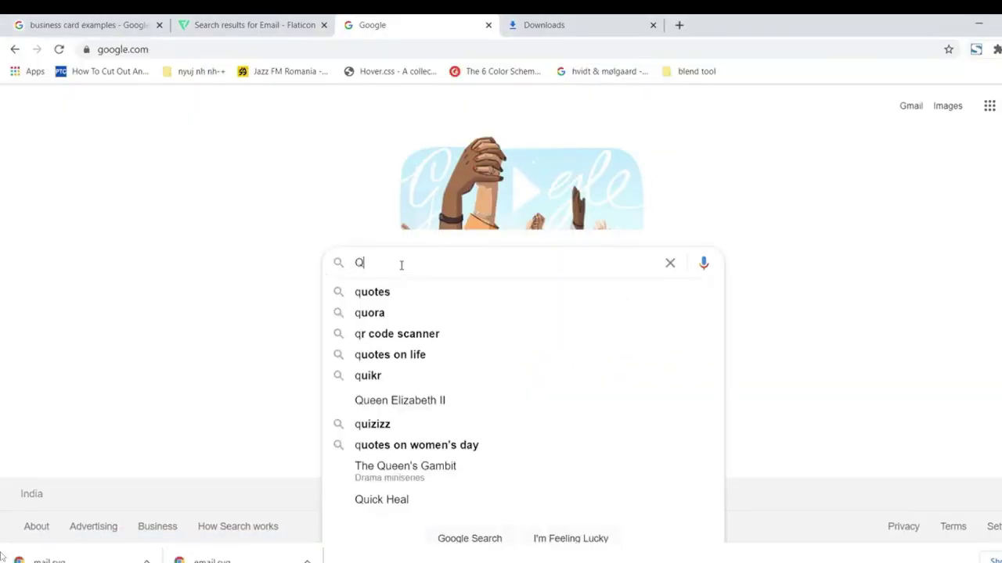
text(r code generator)
key(Return)
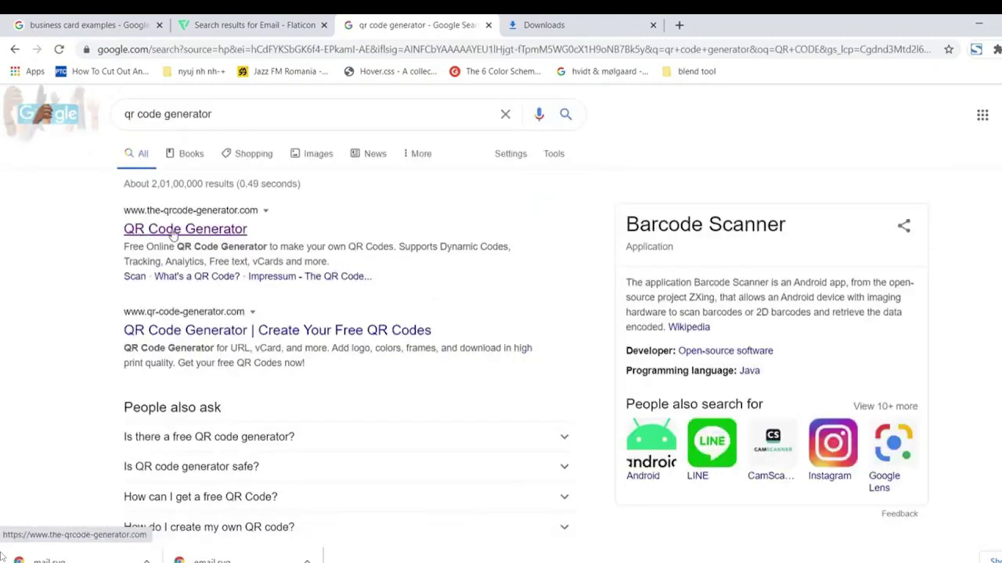
click(203, 232)
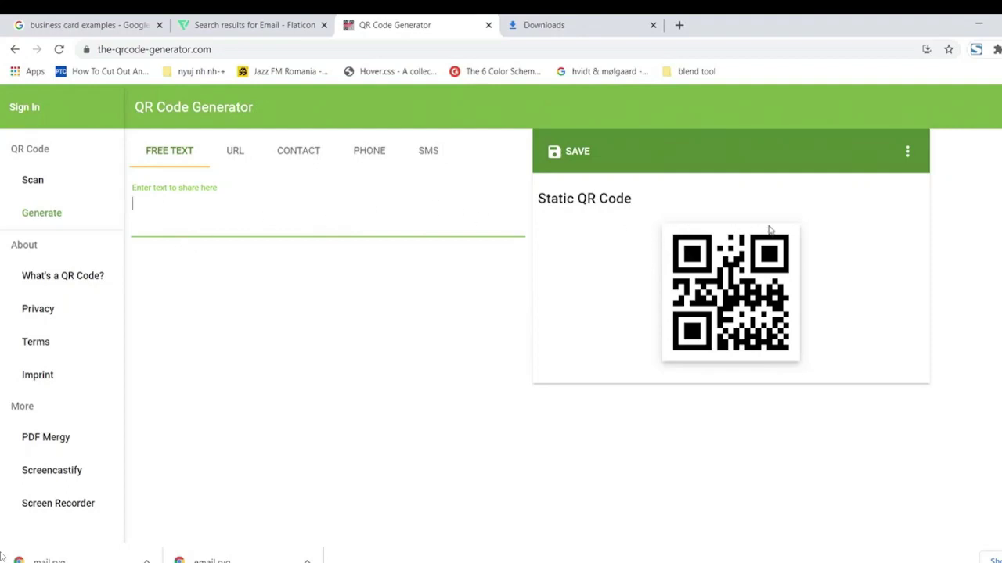
- Copy the static QR code image and paste it into the card document
click(726, 274)
right_click(726, 273)
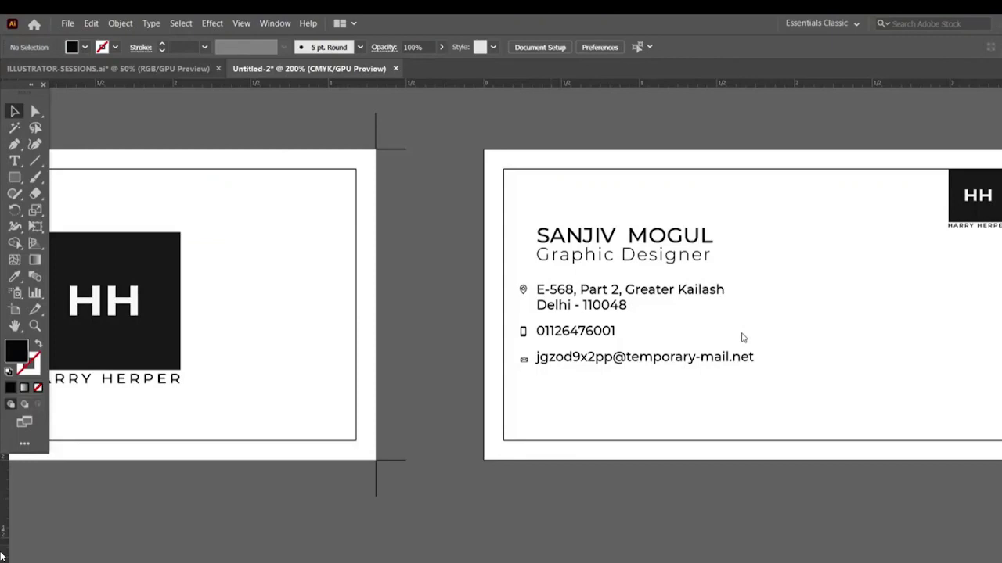
key(ctrl+v)
key(ctrl+minus)
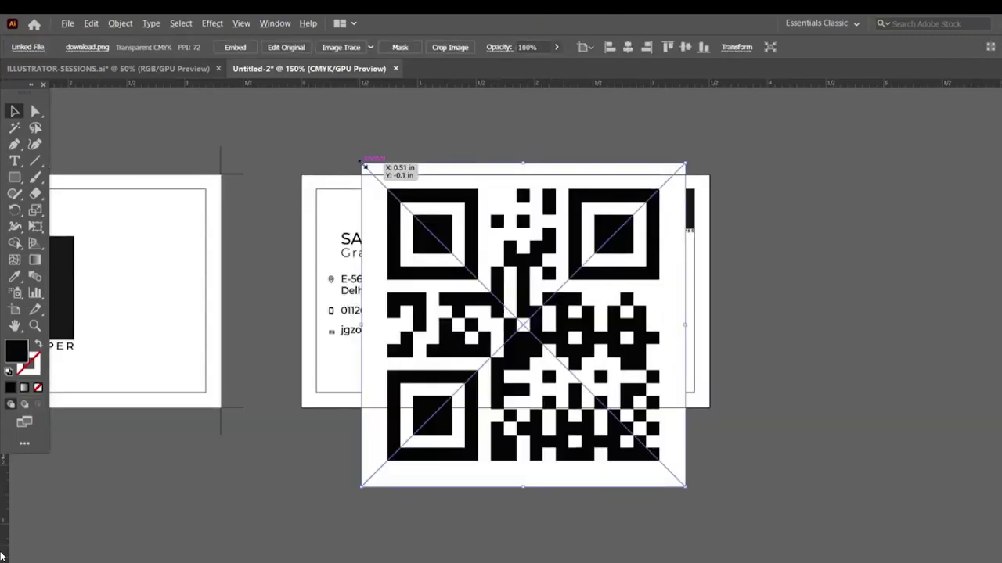
- Scale the QR code to about 0.38 in at bottom-right and narrow the contact text box
drag(362, 164, 502, 302)
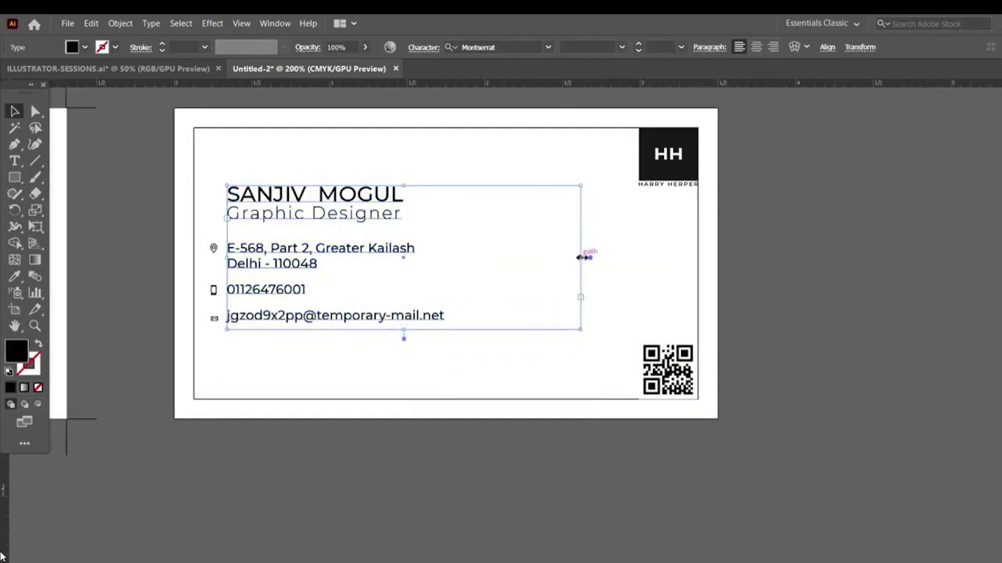
drag(587, 257, 510, 258)
click(219, 363)
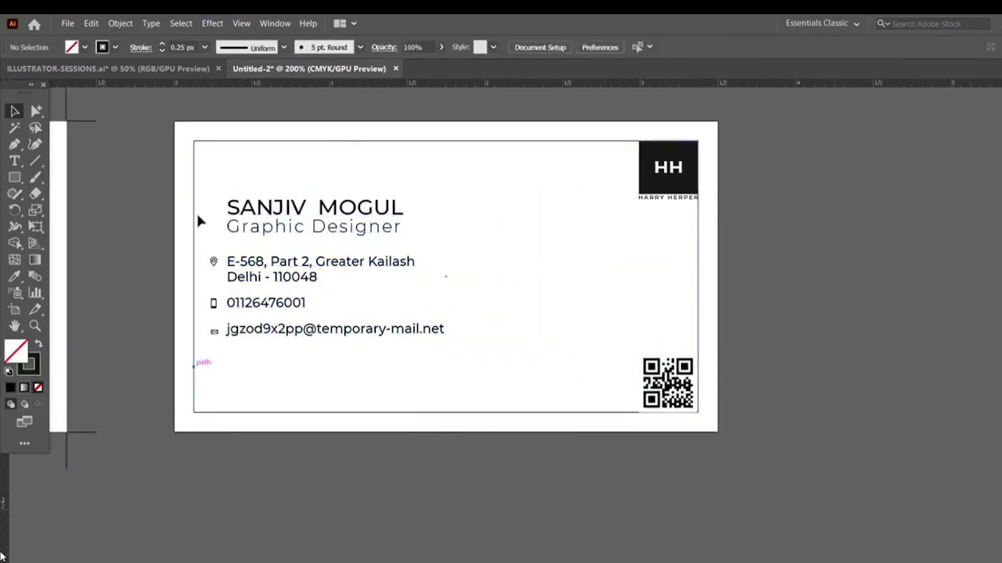
click(306, 211)
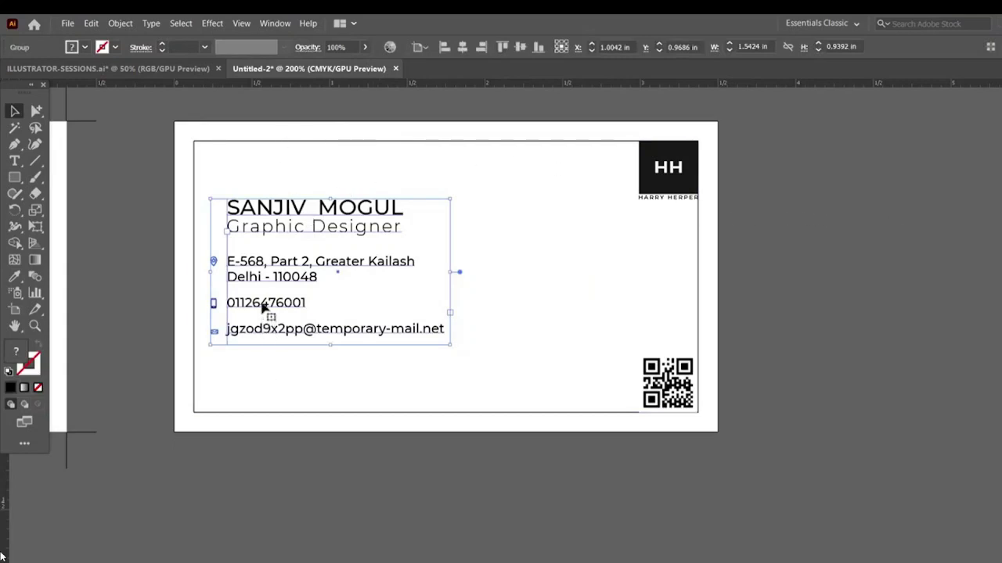
- Draw a spacer rectangle at the card's top edge and place a copy at the bottom edge
key(m)
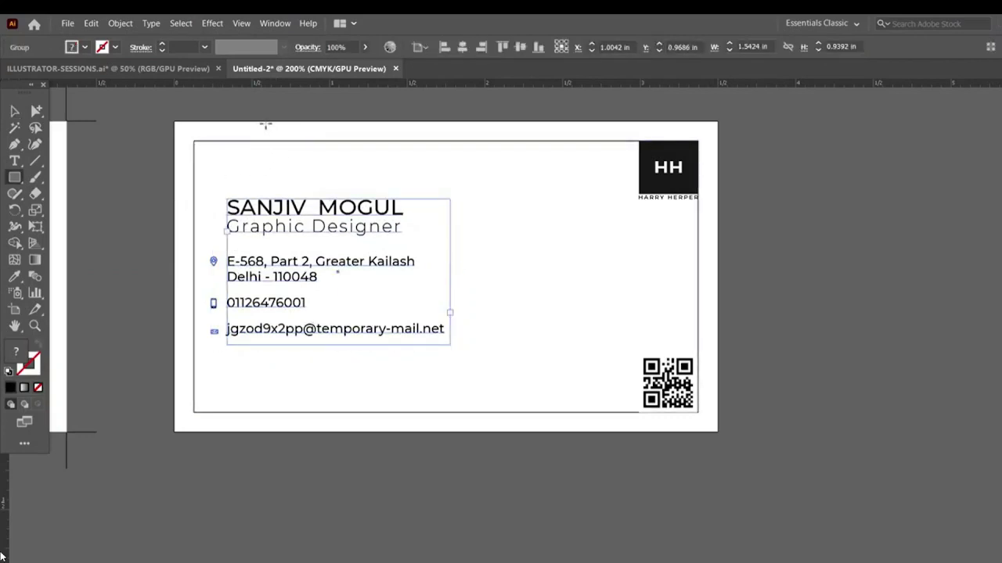
mouse_move(264, 122)
mouse_down()
mouse_move(384, 201)
mouse_move(328, 407)
mouse_up()
key(comma)
key(v)
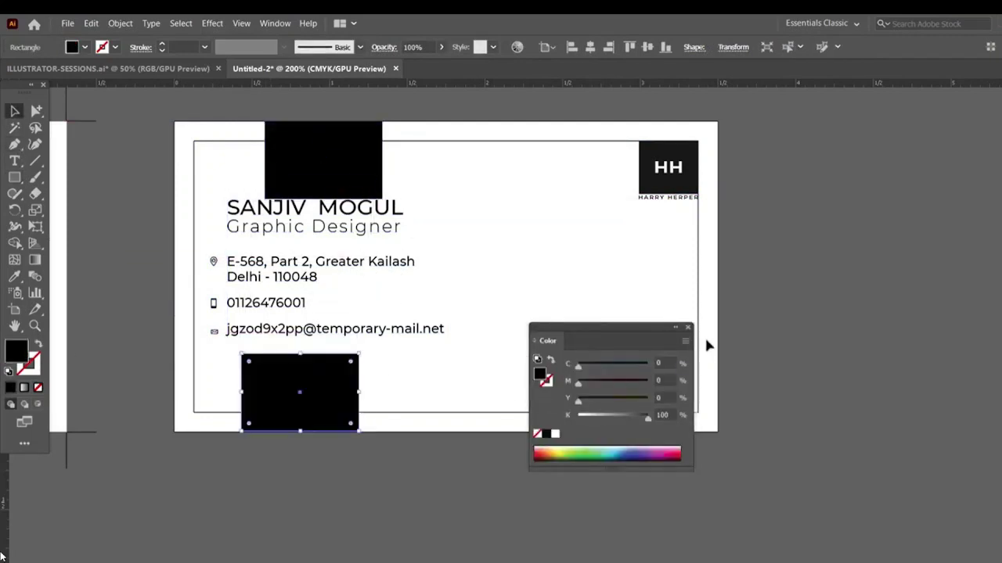
click(687, 327)
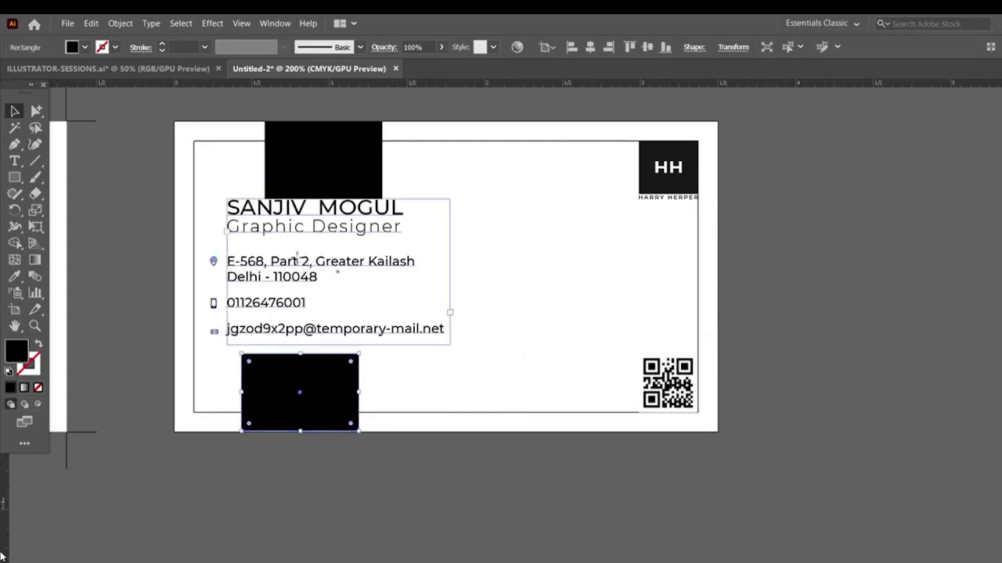
- Move the name, title and contact group down so it sits evenly between the spacers
click(340, 272)
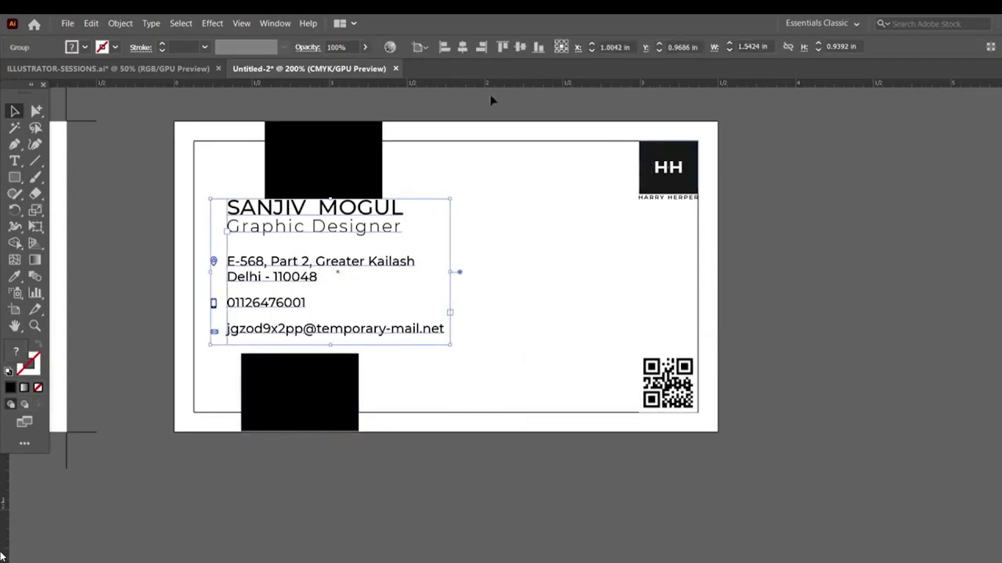
drag(255, 205, 257, 216)
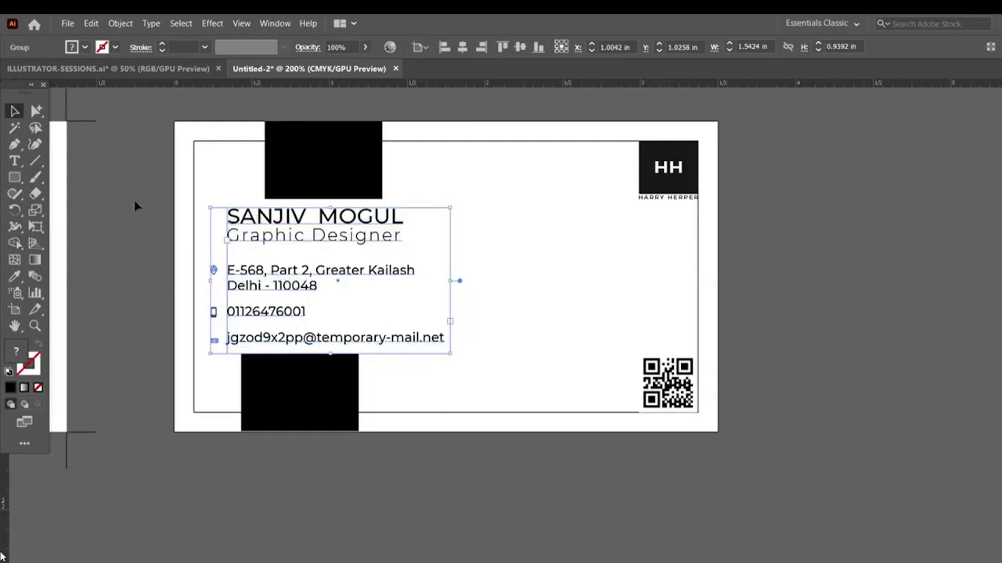
click(179, 218)
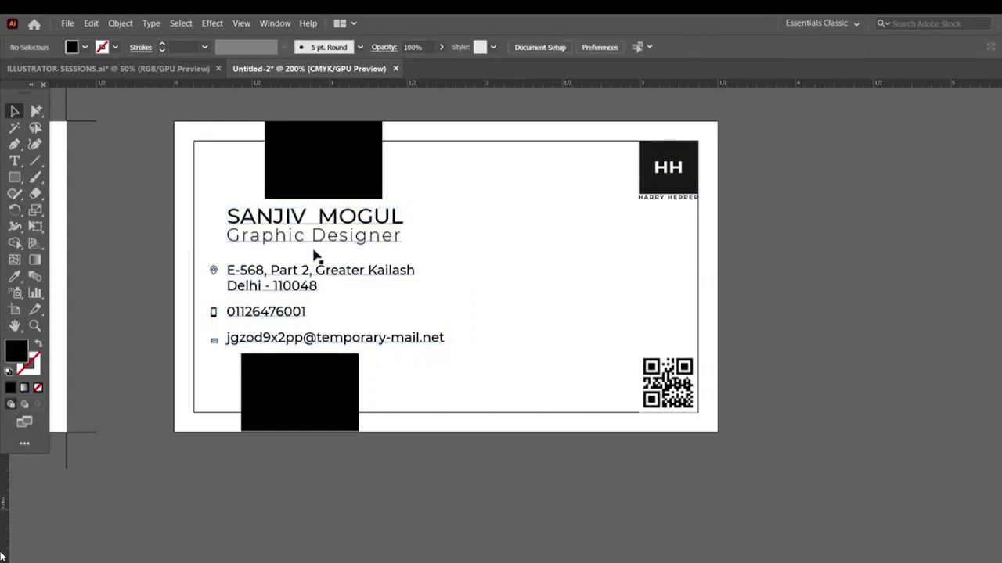
- Delete the top and bottom spacer rectangles
click(317, 180)
key(Delete)
click(297, 416)
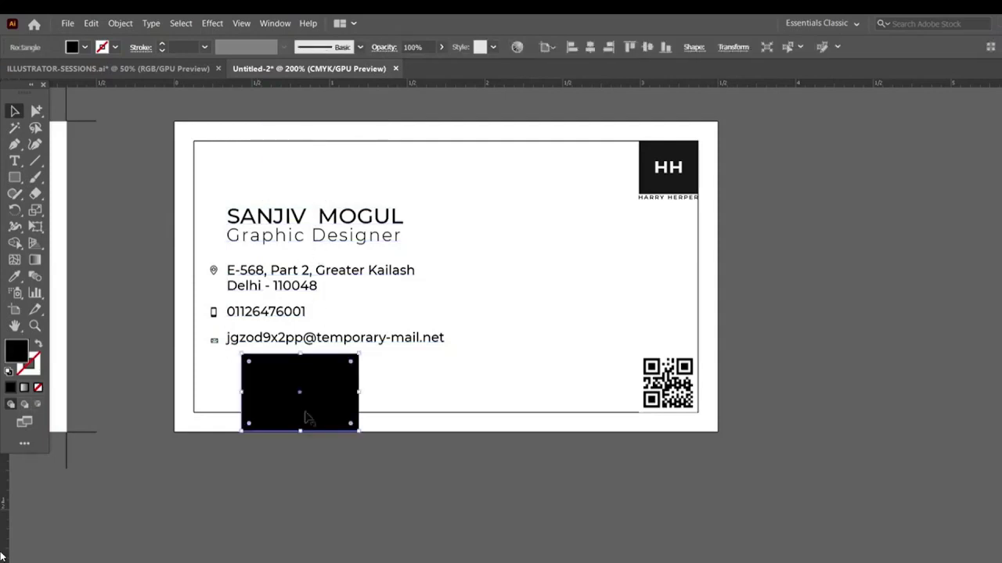
key(Delete)
key(ctrl+minus)
key(ctrl+minus)
key(ctrl+minus)
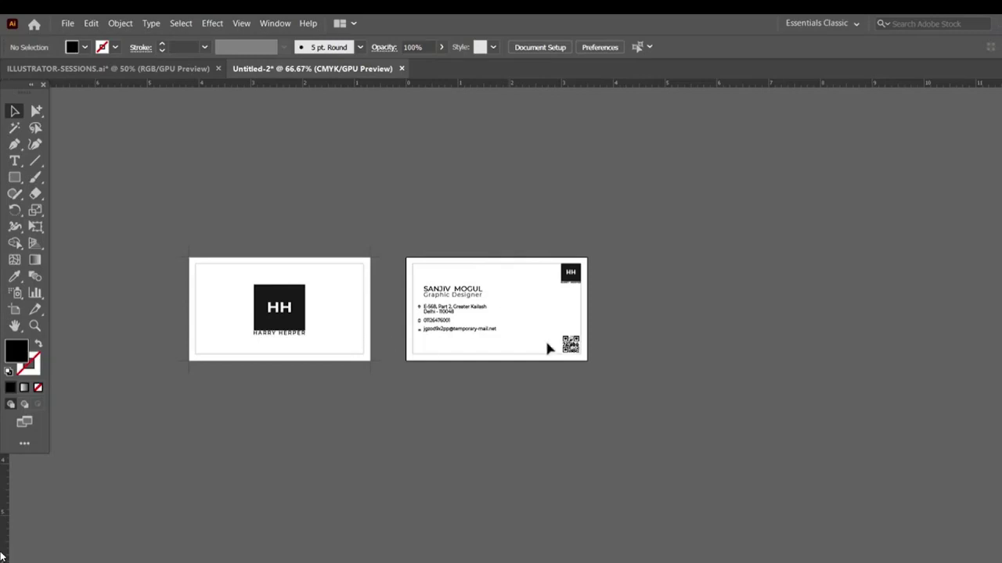
key(ctrl+plus)
key(ctrl+plus)
key(ctrl+plus)
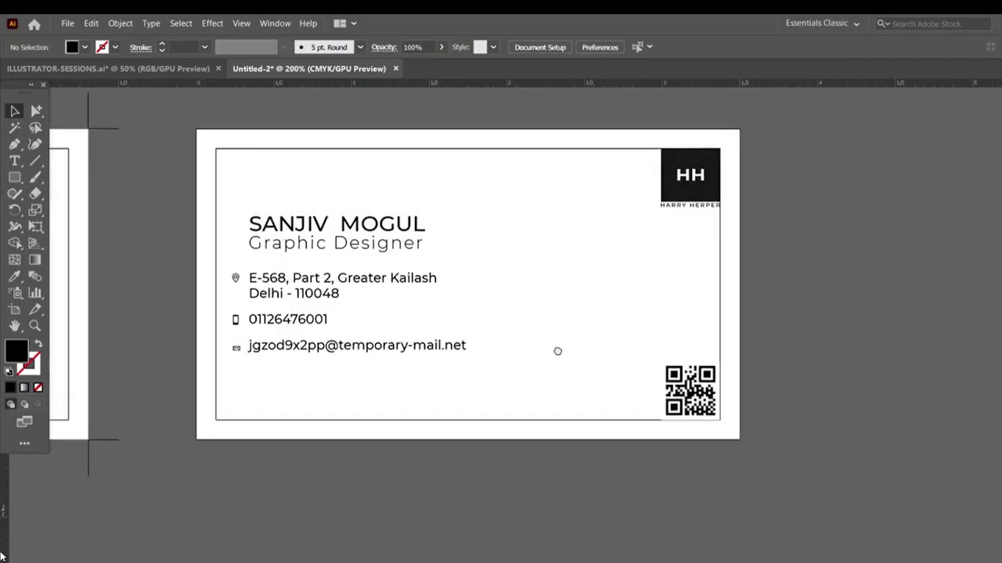
scroll(557, 351, left, 5)
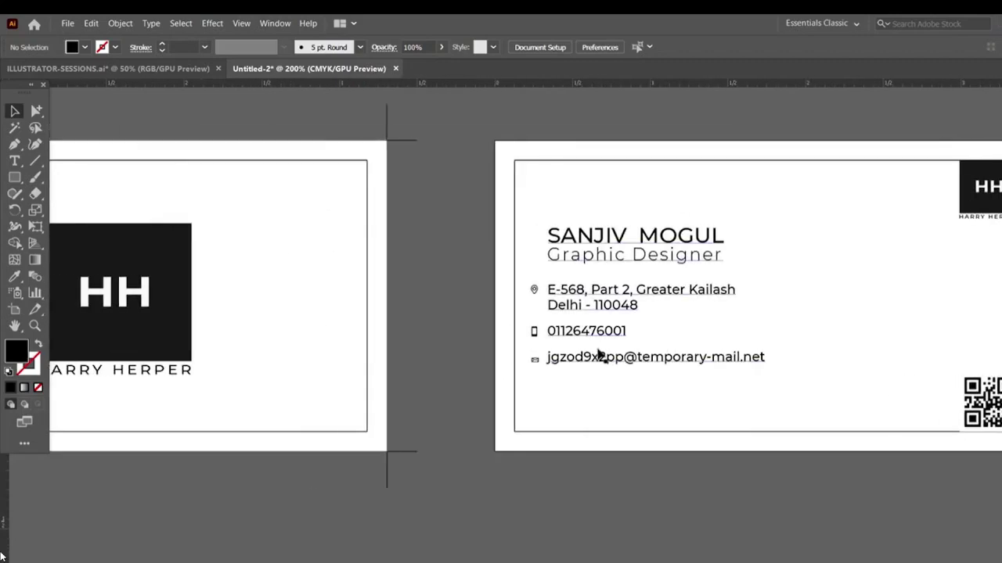
key(ctrl+minus)
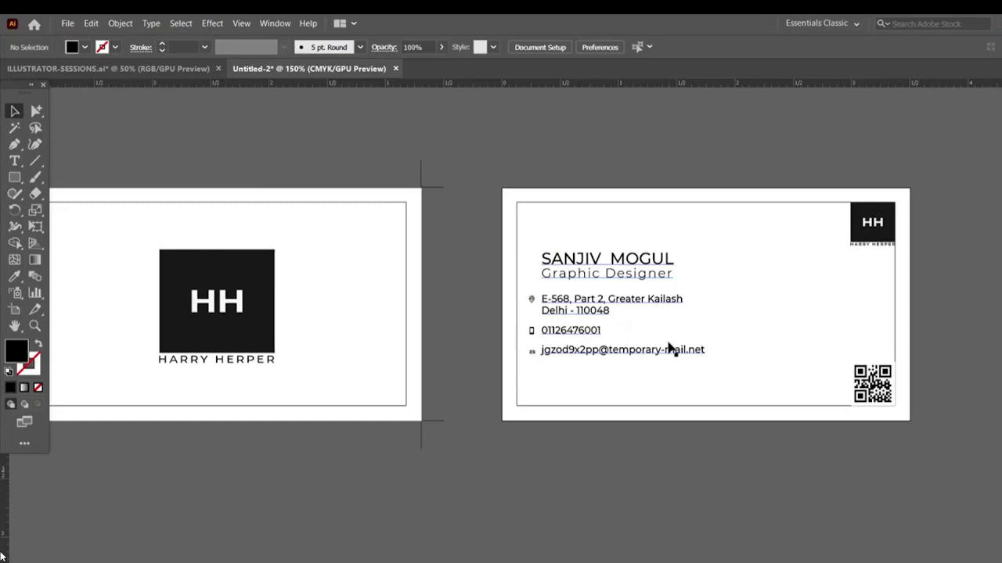
click(646, 278)
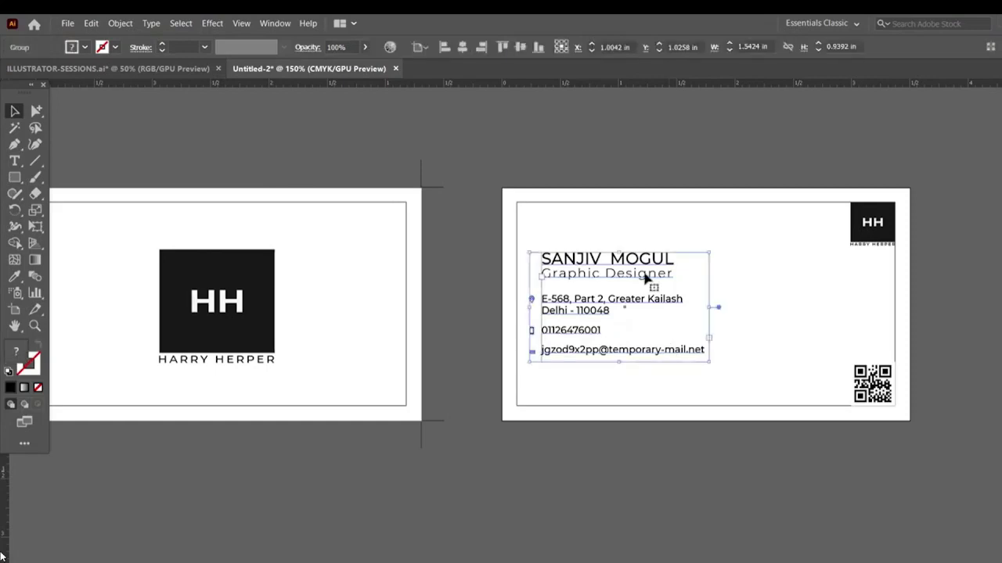